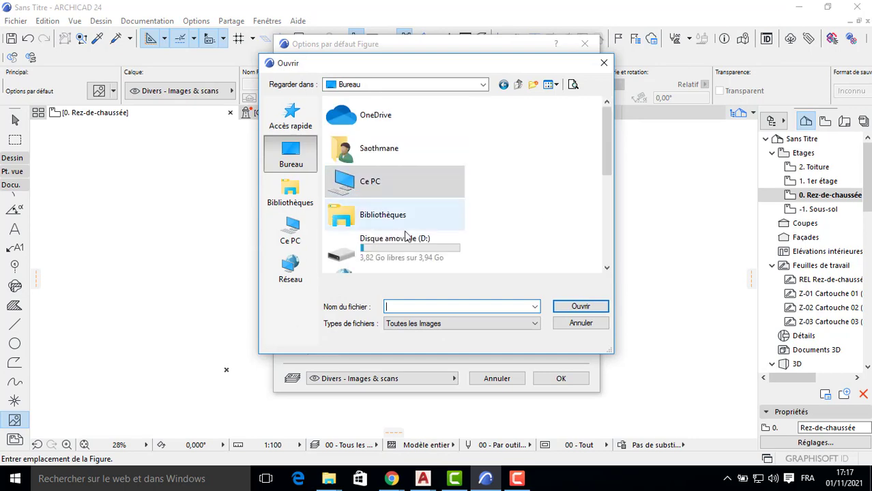
Load the scanned Etage and RDC plan image from the 2EME ANNEE folder and place it on the Rez-de-chaussée plan
{"action": "scroll", "coordinate": [382, 239], "scroll_direction": "down", "scroll_amount": 3}
{"action": "double_click", "coordinate": [364, 178]}
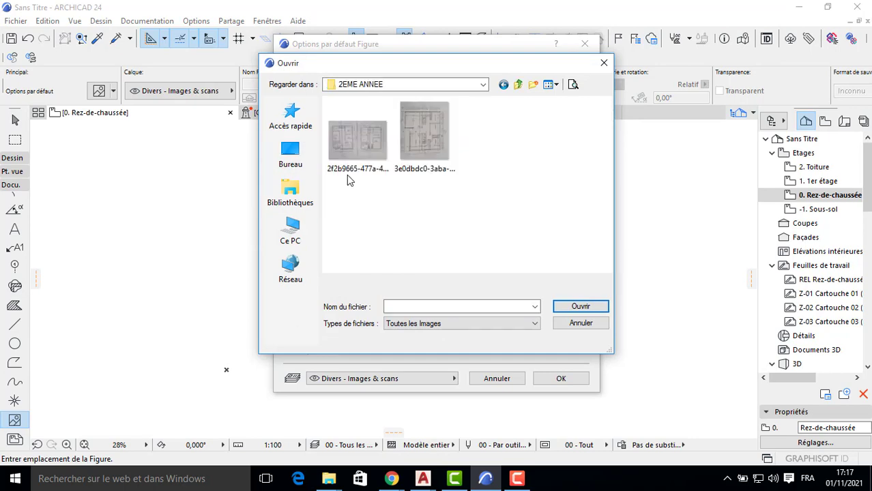
{"action": "left_click", "coordinate": [347, 167]}
{"action": "left_click", "coordinate": [580, 307]}
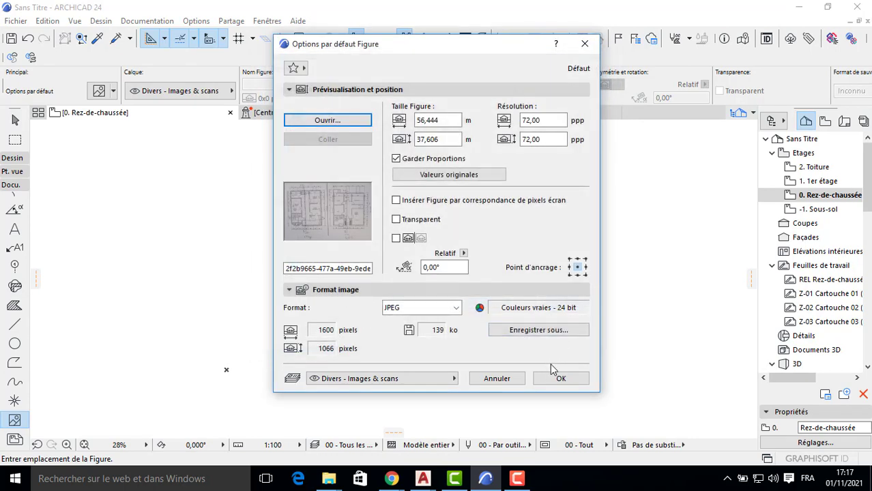
{"action": "left_click", "coordinate": [560, 378]}
{"action": "left_click", "coordinate": [288, 304]}
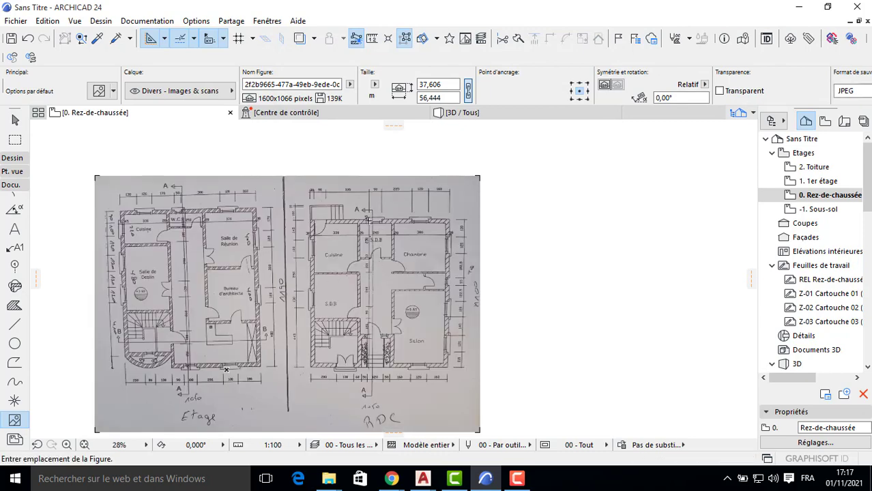
Examine the dimensions and floor level marks on the scanned RDC and Etage plans
{"action": "scroll", "coordinate": [283, 239], "scroll_direction": "up", "scroll_amount": 1}
{"action": "middle_click_drag", "start_coordinate": [229, 323], "coordinate": [333, 250]}
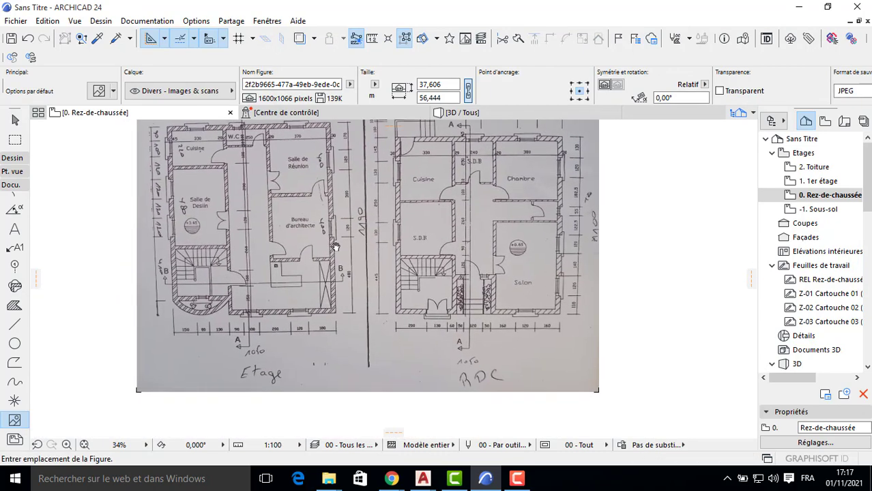
{"action": "scroll", "coordinate": [430, 344], "scroll_direction": "up", "scroll_amount": 2}
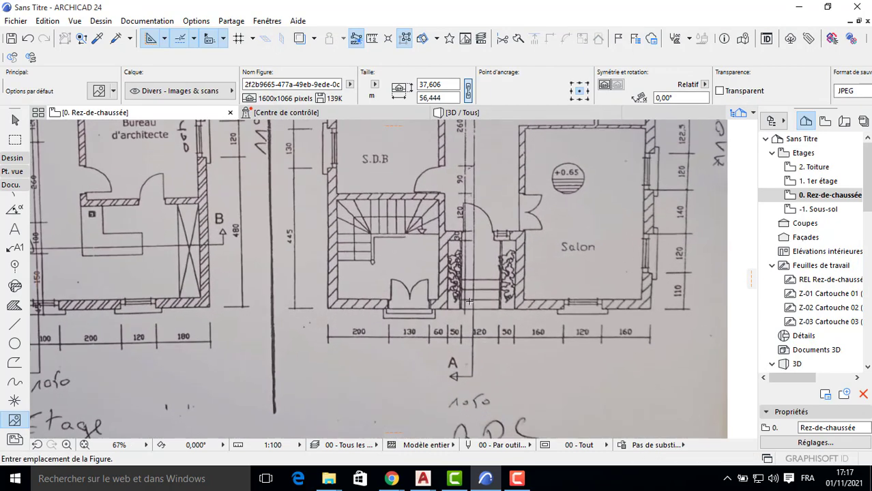
{"action": "scroll", "coordinate": [587, 155], "scroll_direction": "up", "scroll_amount": 3}
{"action": "scroll", "coordinate": [587, 155], "scroll_direction": "up", "scroll_amount": 1}
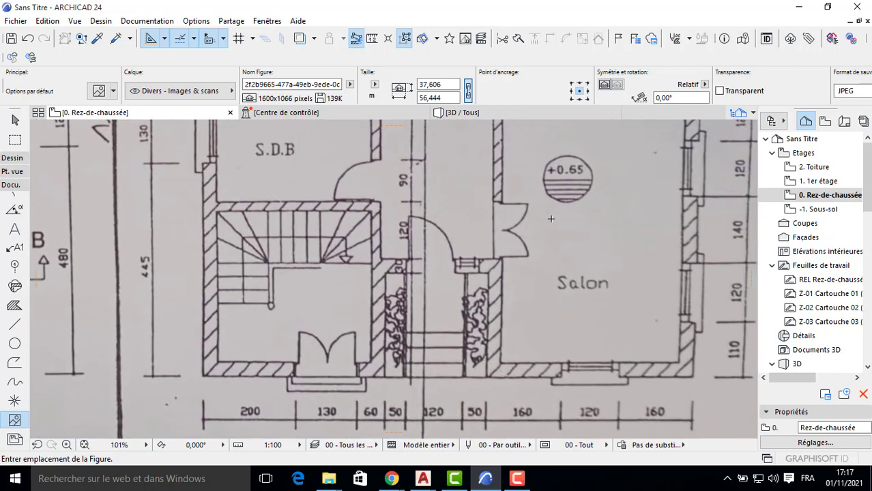
{"action": "scroll", "coordinate": [473, 172], "scroll_direction": "down", "scroll_amount": 2}
{"action": "middle_click_drag", "start_coordinate": [233, 215], "coordinate": [374, 244]}
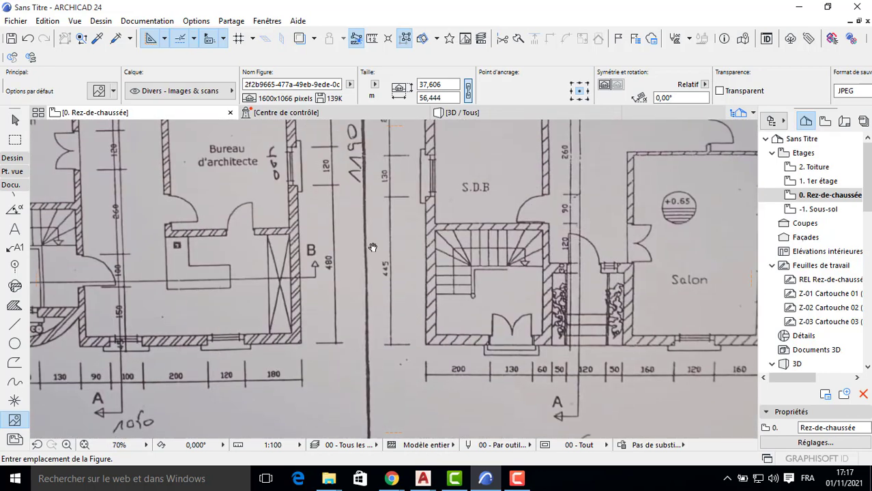
{"action": "middle_click_drag", "start_coordinate": [254, 253], "coordinate": [412, 283]}
{"action": "scroll", "coordinate": [185, 200], "scroll_direction": "up", "scroll_amount": 2}
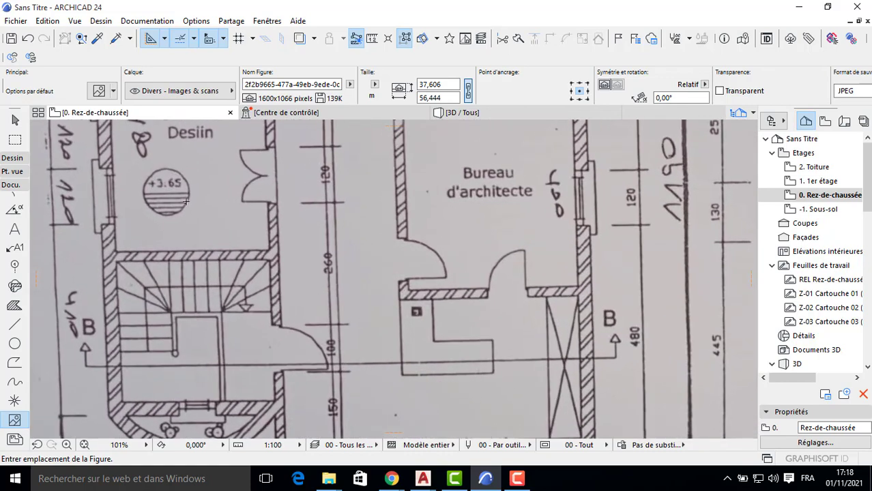
{"action": "scroll", "coordinate": [189, 218], "scroll_direction": "down", "scroll_amount": 2}
{"action": "middle_click_drag", "start_coordinate": [464, 234], "coordinate": [322, 235]}
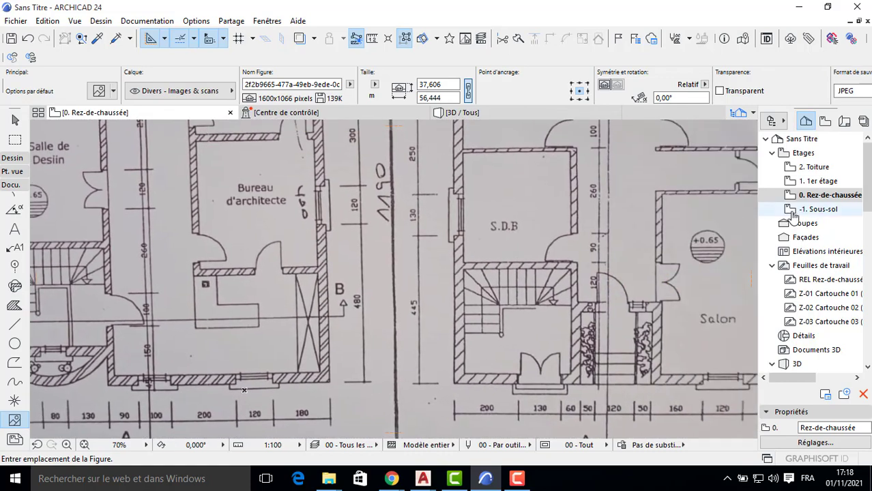
In the storey settings, rename storey -1 as MUR FONDATION and storey 2 as TERRASSE
{"action": "right_click", "coordinate": [802, 210]}
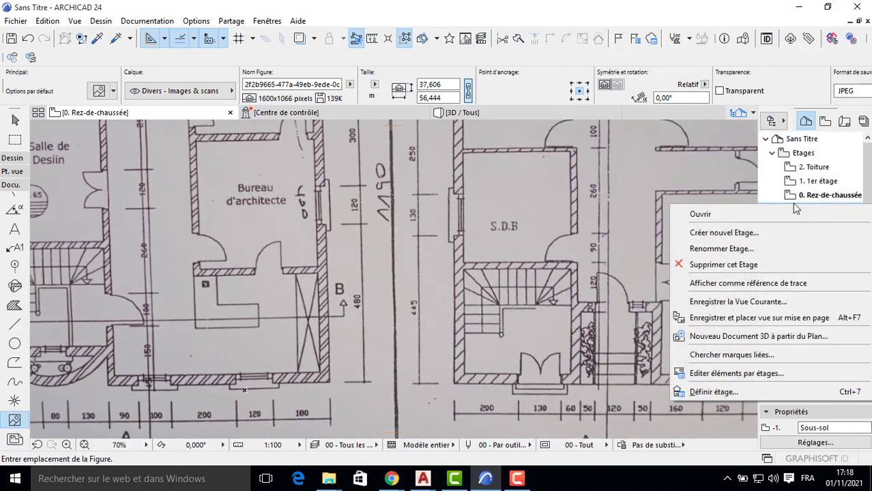
{"action": "left_click", "coordinate": [710, 390]}
{"action": "left_click", "coordinate": [327, 161]}
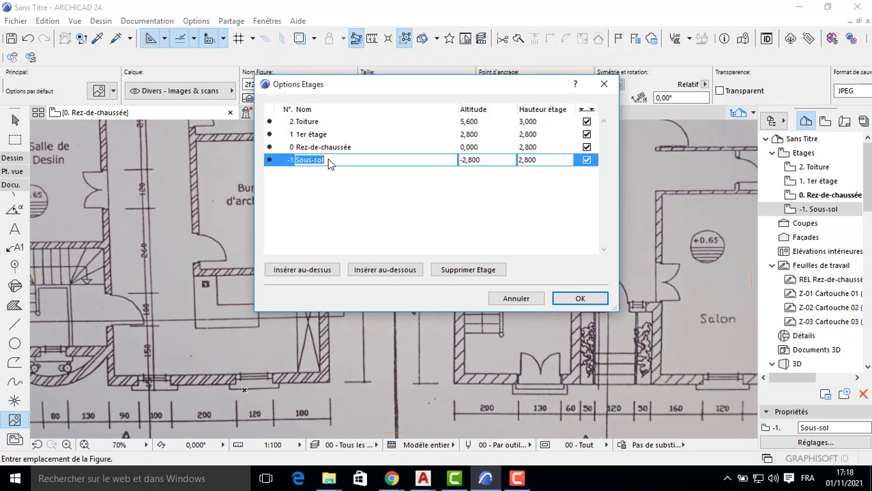
{"action": "type", "text": "MUR FONDATION"}
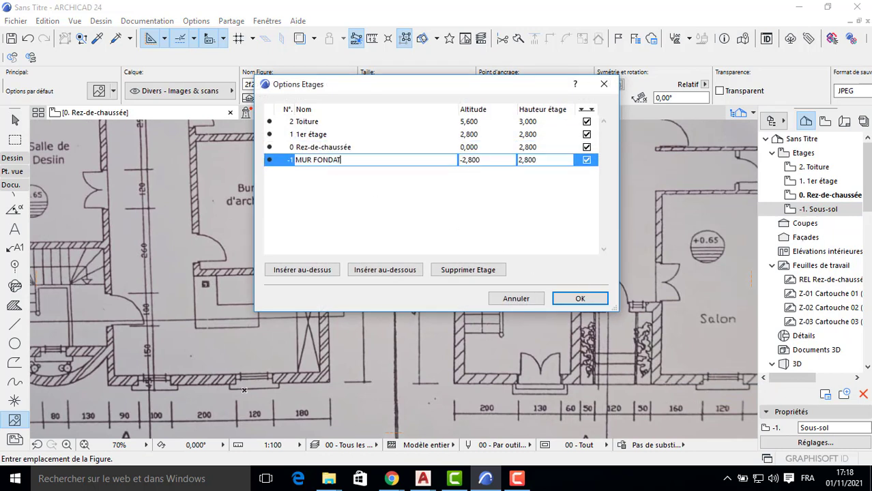
{"action": "left_click", "coordinate": [307, 122]}
{"action": "type", "text": "TER"}
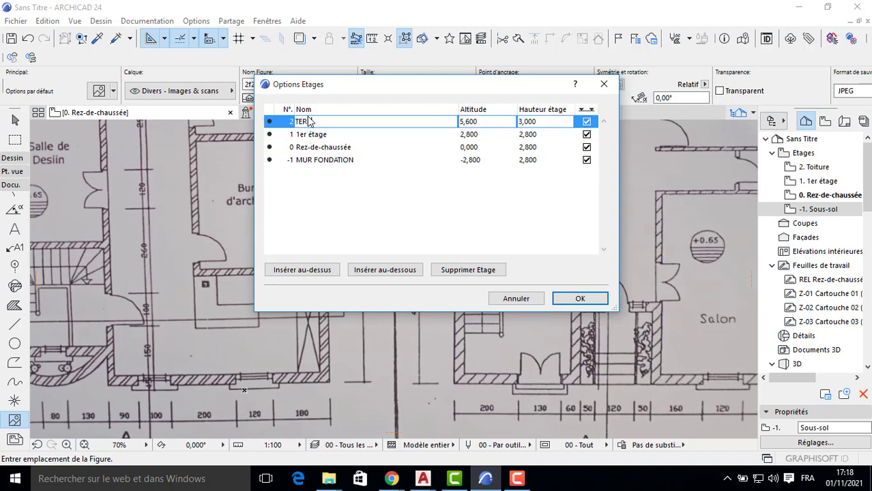
{"action": "type", "text": "RASSE"}
Set the altitude of MUR FONDATION to 0 and the altitude of Rez-de-chaussée to 0,65
{"action": "left_click", "coordinate": [461, 163]}
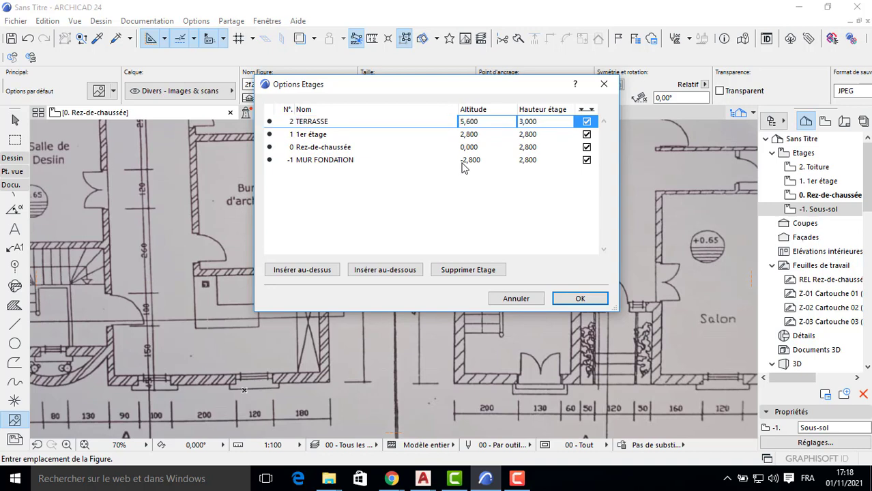
{"action": "left_click_drag", "start_coordinate": [494, 162], "coordinate": [417, 167]}
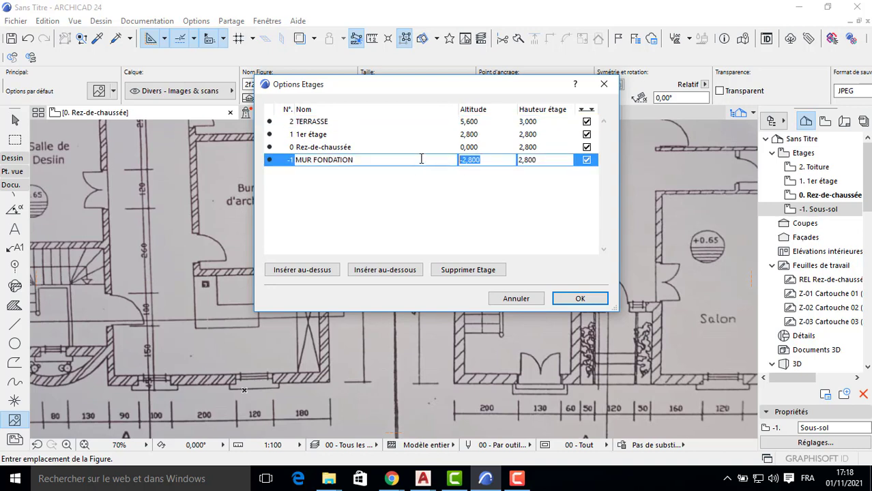
{"action": "type", "text": "00"}
{"action": "left_click", "coordinate": [480, 147]}
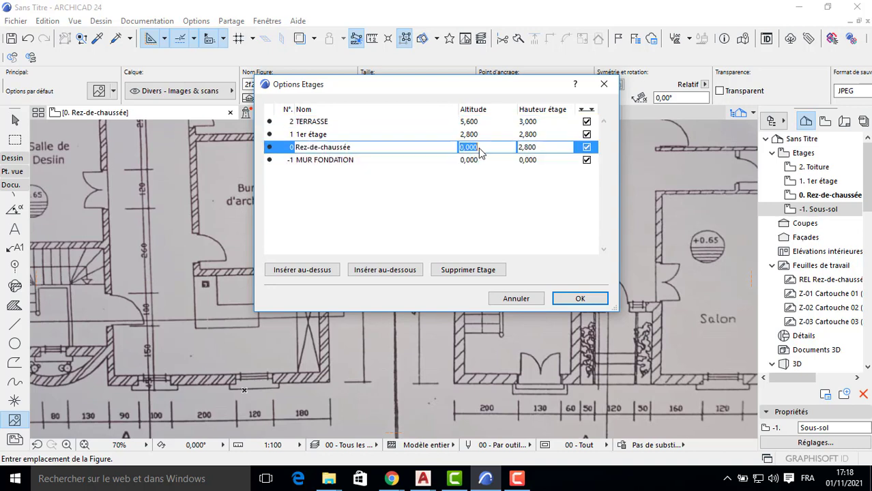
{"action": "left_click", "coordinate": [480, 148]}
{"action": "type", "text": "0,65"}
{"action": "key", "text": "Return"}
Set the altitude of 1er étage to 3,65
{"action": "left_click", "coordinate": [481, 134]}
{"action": "type", "text": "3,65"}
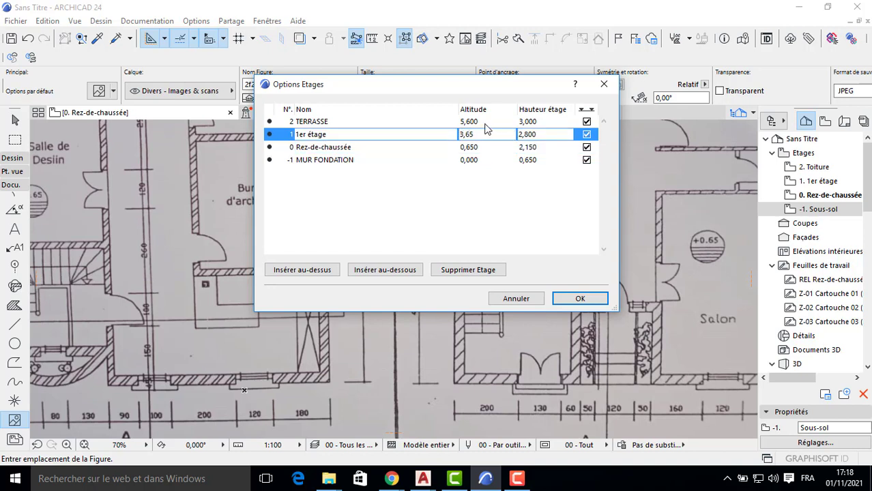
{"action": "left_click", "coordinate": [484, 122]}
{"action": "left_click", "coordinate": [548, 136]}
{"action": "key", "text": "Up"}
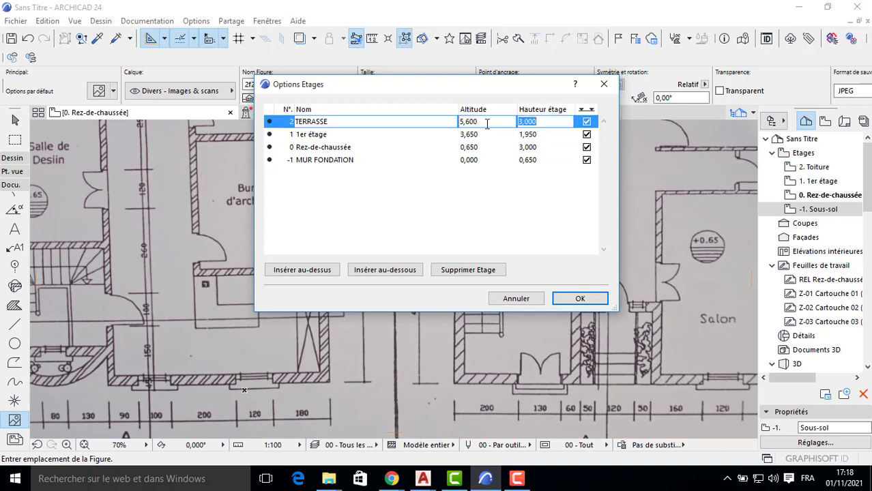
Set the altitude of TERRASSE to 6,65 and its storey height to 0,5
{"action": "left_click", "coordinate": [487, 123]}
{"action": "type", "text": "6,65"}
{"action": "left_click", "coordinate": [538, 122]}
{"action": "type", "text": "0,5"}
{"action": "key", "text": "Return"}
{"action": "left_click", "coordinate": [510, 162]}
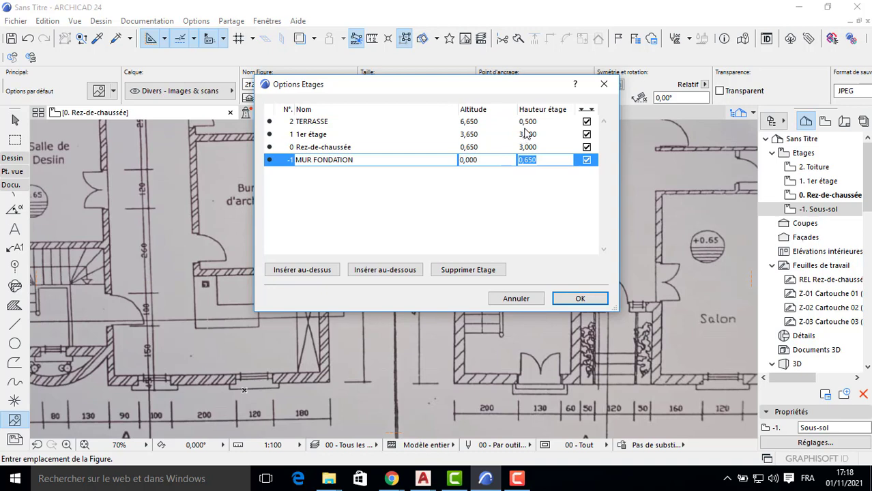
{"action": "left_click", "coordinate": [376, 149]}
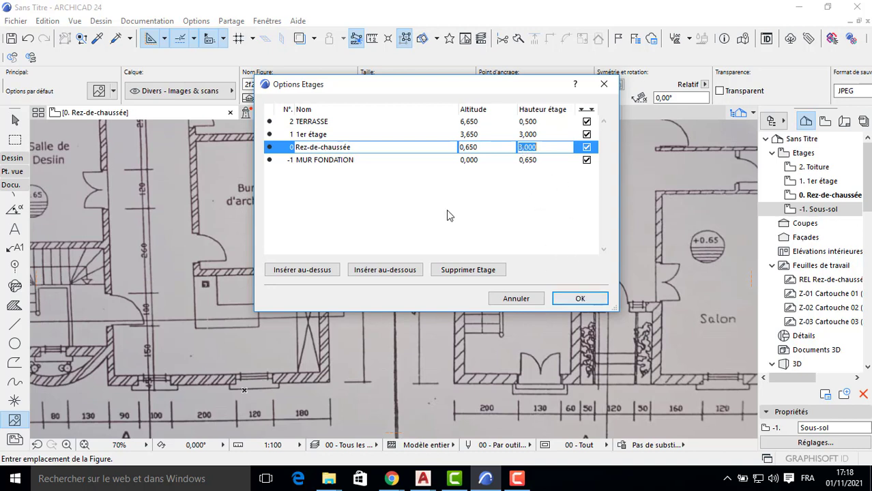
{"action": "left_click", "coordinate": [324, 149]}
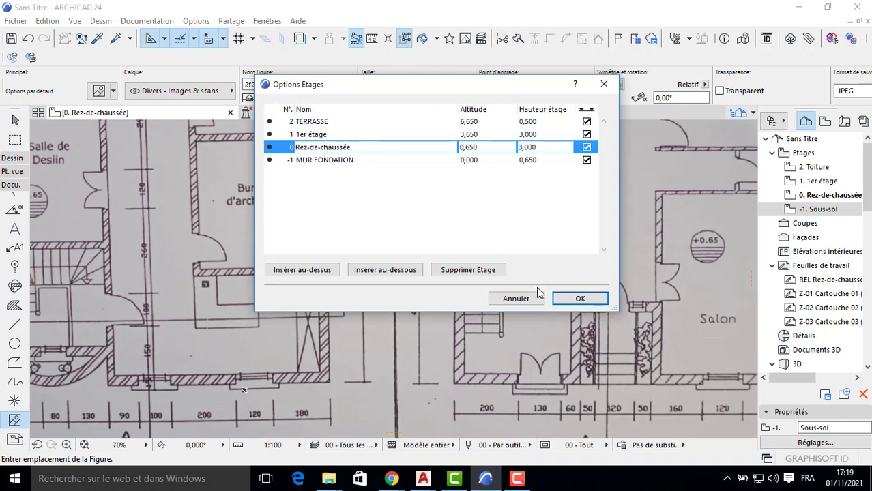
Try inserting a storey below MUR FONDATION and another above Rez-de-chaussée, and delete both inserted storeys
{"action": "left_click", "coordinate": [312, 161]}
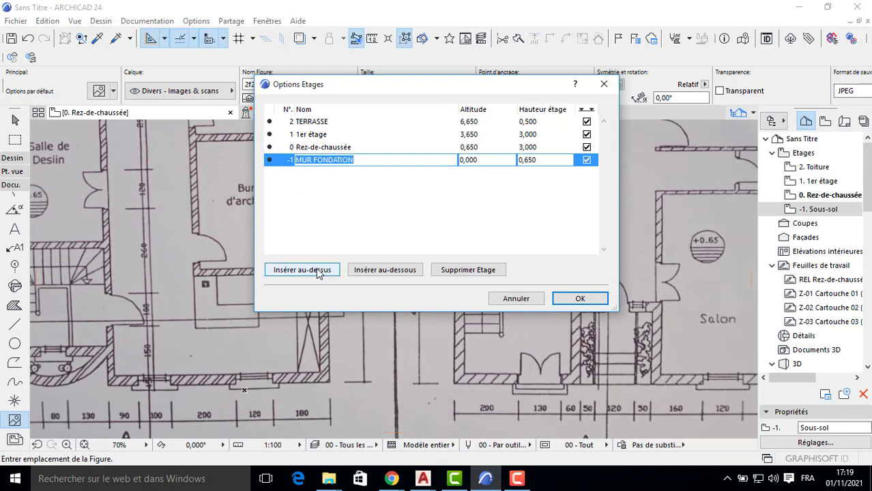
{"action": "left_click", "coordinate": [368, 270]}
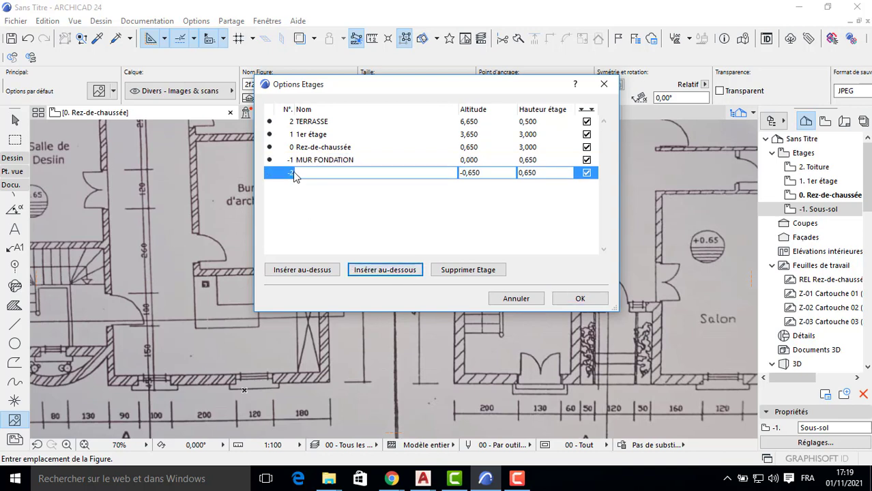
{"action": "left_click", "coordinate": [303, 147]}
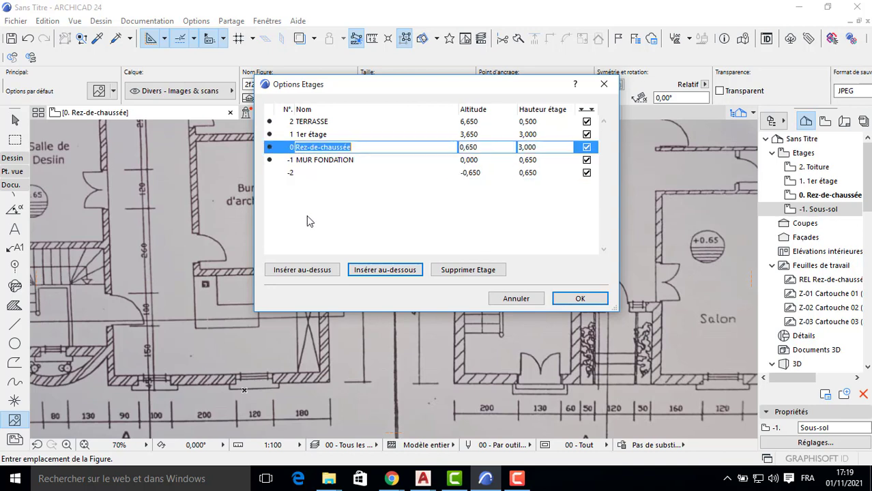
{"action": "left_click", "coordinate": [308, 269]}
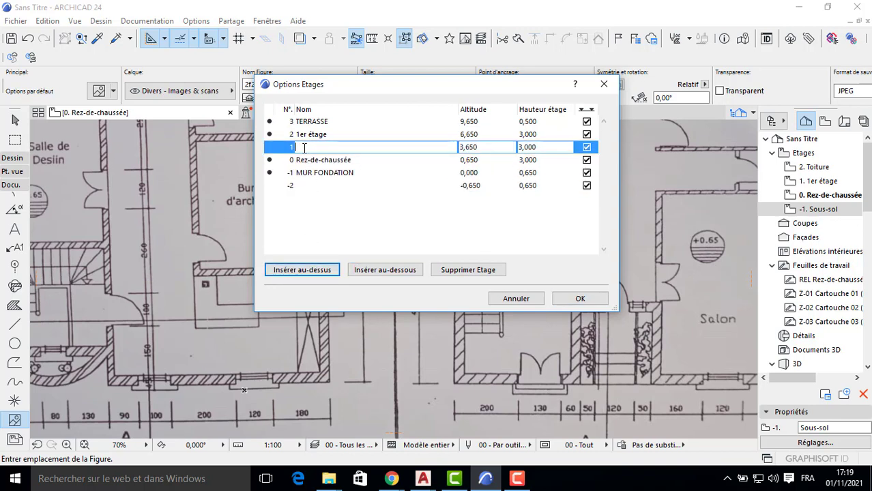
{"action": "left_click", "coordinate": [452, 271]}
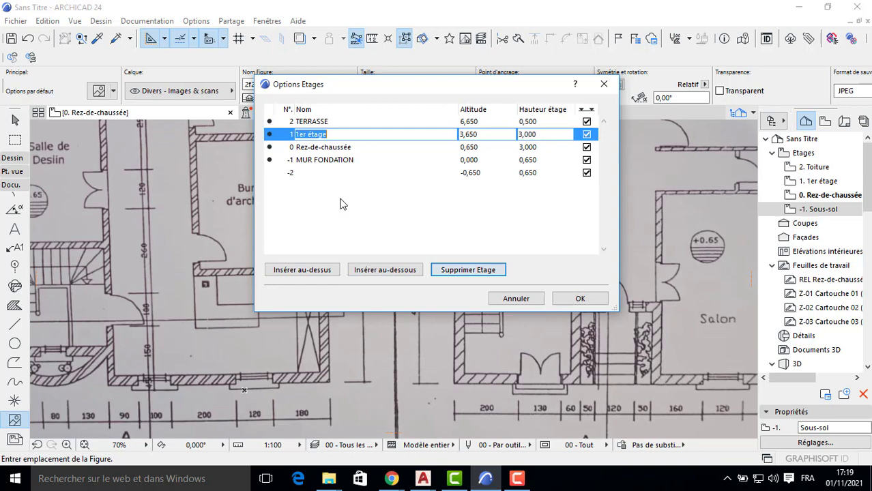
{"action": "left_click", "coordinate": [305, 173]}
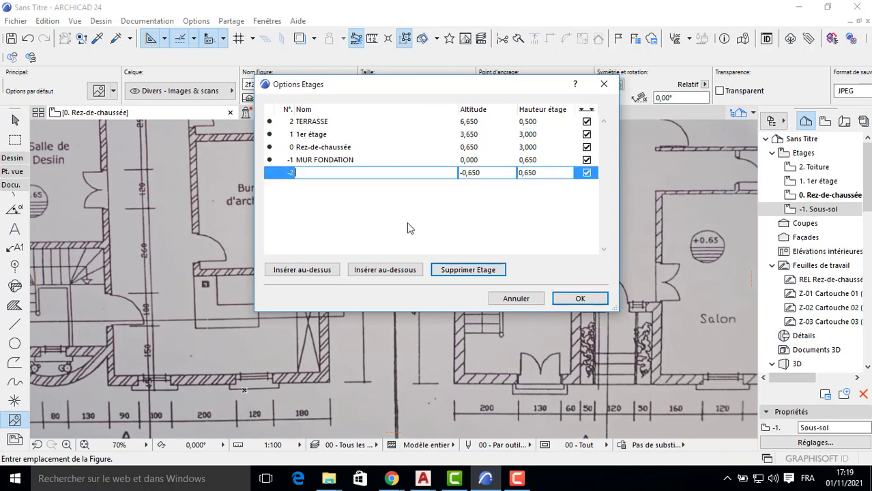
{"action": "left_click", "coordinate": [439, 272]}
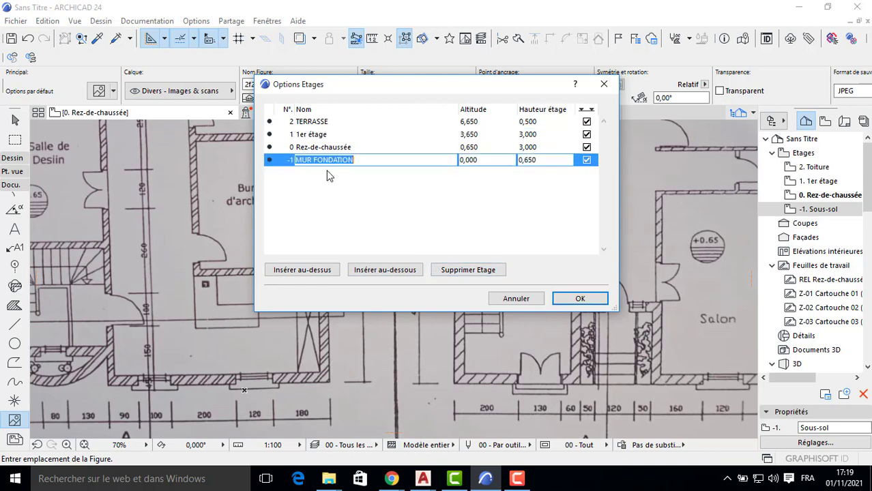
Apply the storey settings to the project with Rez-de-chaussée selected
{"action": "left_click", "coordinate": [463, 148]}
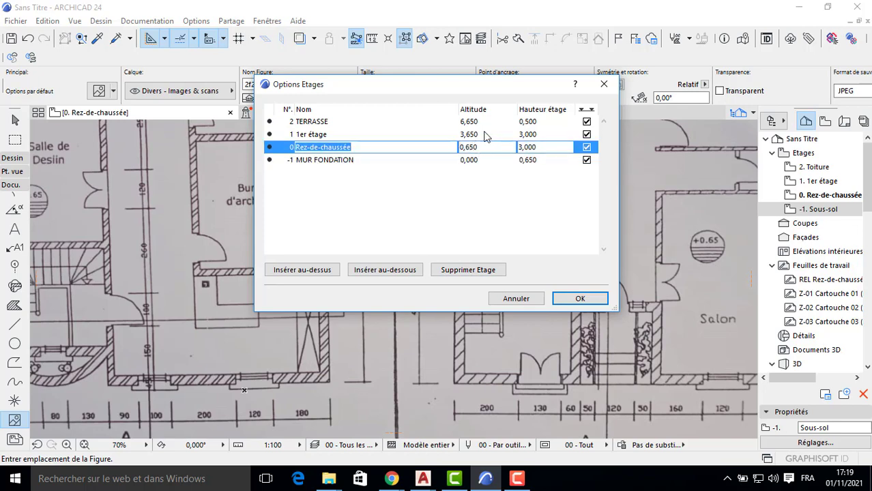
{"action": "left_click", "coordinate": [340, 152]}
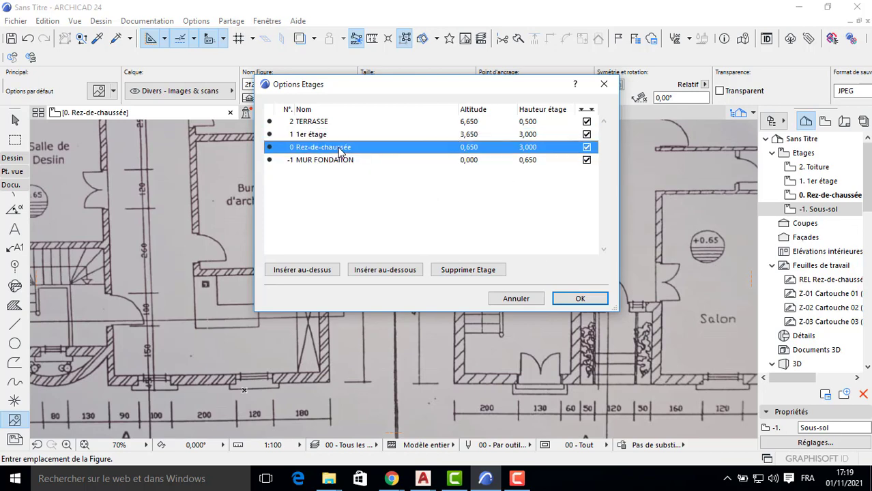
{"action": "left_click", "coordinate": [569, 301]}
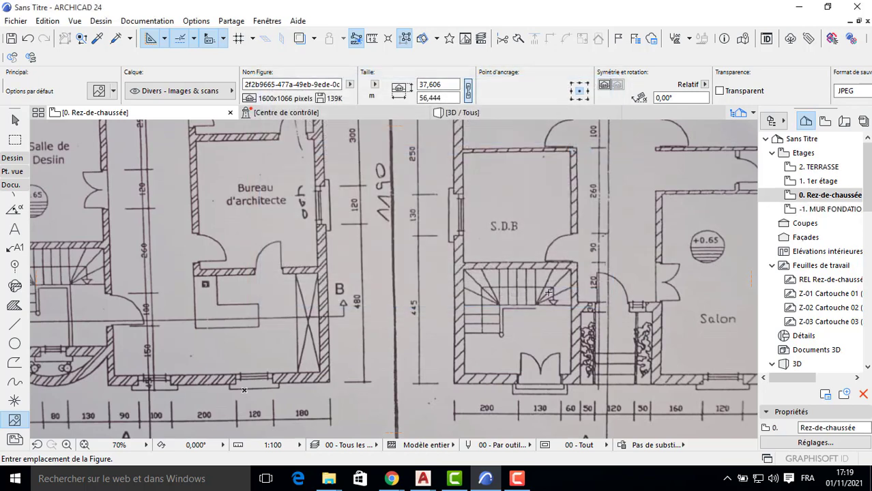
Set the default wall's offset from the 1er étage storey to -0,200 and its base offset from Rez-de-chaussée to 0,000
{"action": "scroll", "coordinate": [461, 226], "scroll_direction": "down", "scroll_amount": 5}
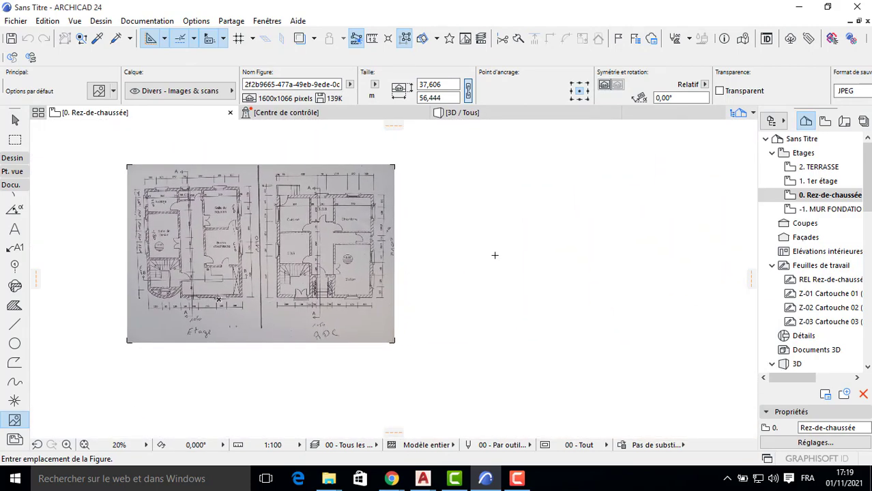
{"action": "left_click", "coordinate": [12, 158]}
{"action": "left_click", "coordinate": [13, 177]}
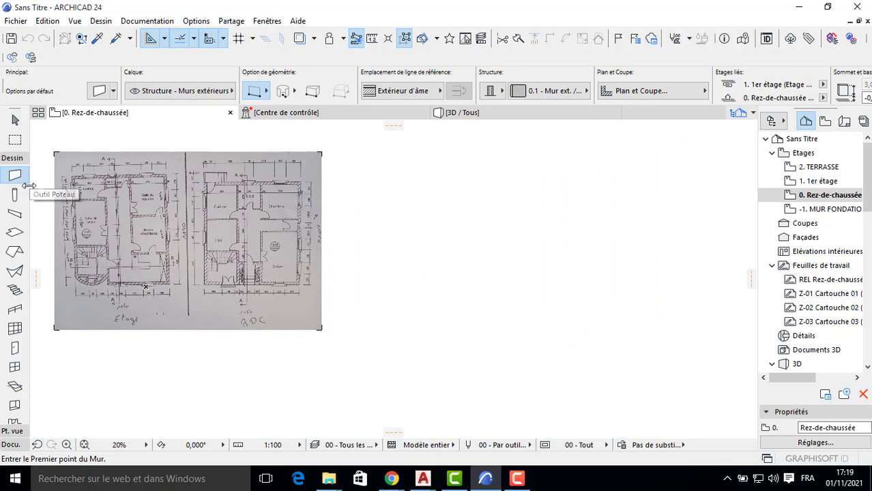
{"action": "left_click", "coordinate": [16, 183]}
{"action": "left_click", "coordinate": [15, 181]}
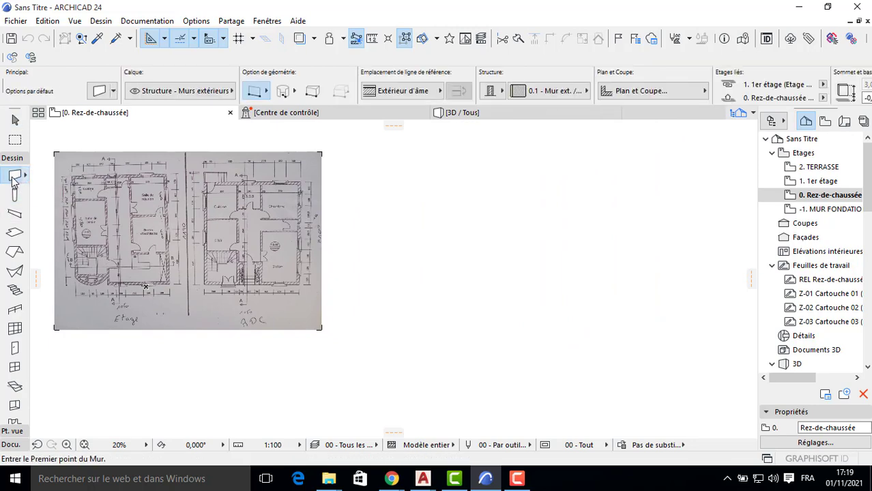
{"action": "key", "text": "ctrl+t"}
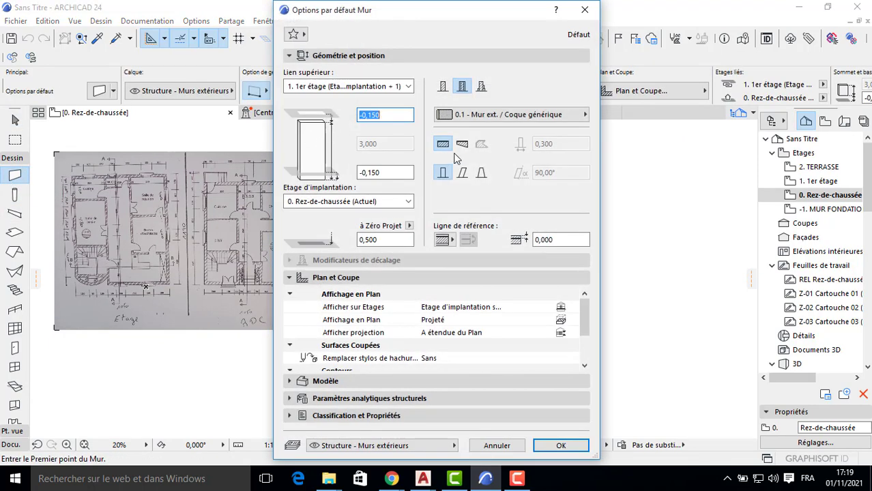
{"action": "left_click_drag", "start_coordinate": [385, 114], "coordinate": [372, 114]}
{"action": "type", "text": "200"}
{"action": "left_click_drag", "start_coordinate": [385, 173], "coordinate": [333, 178]}
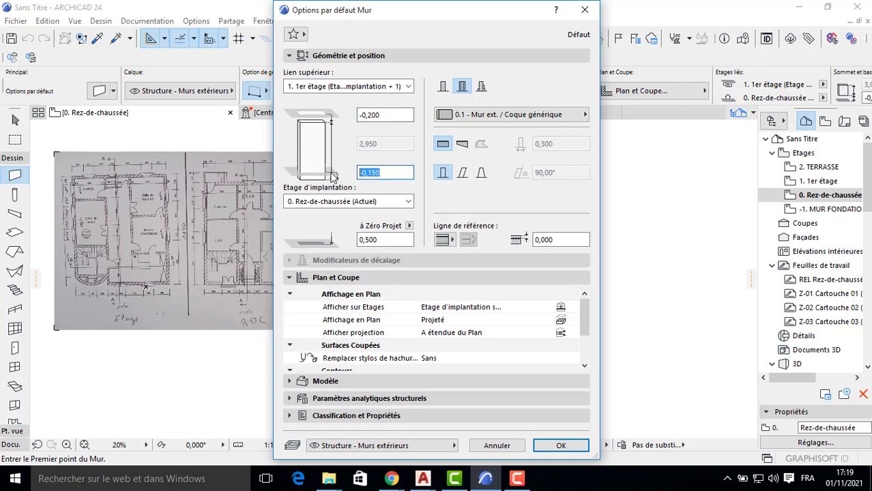
{"action": "type", "text": "00"}
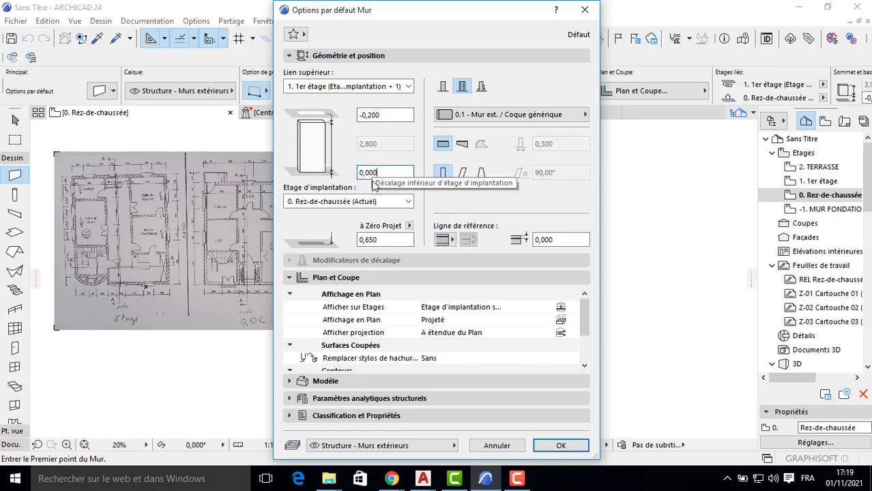
{"action": "left_click_drag", "start_coordinate": [384, 240], "coordinate": [363, 240]}
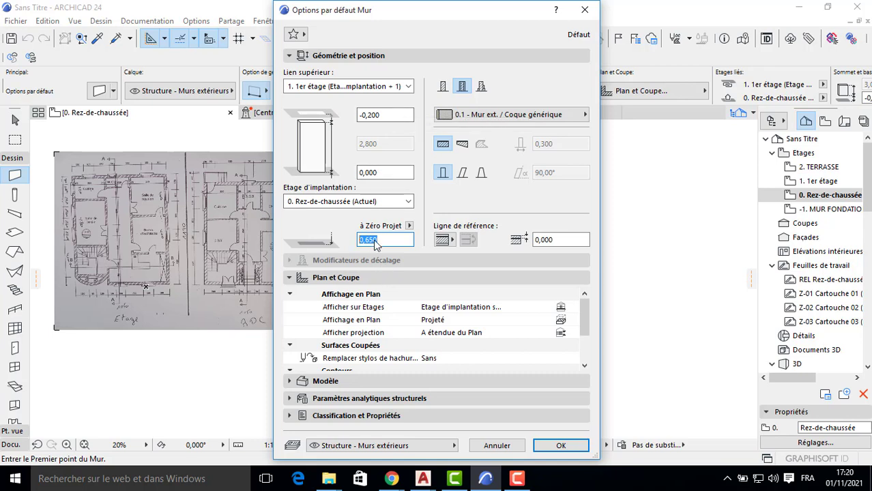
Switch the default wall from the composite to the basic structure and apply the wall settings
{"action": "left_click", "coordinate": [443, 87]}
{"action": "left_click_drag", "start_coordinate": [573, 145], "coordinate": [514, 157]}
{"action": "left_click", "coordinate": [561, 446]}
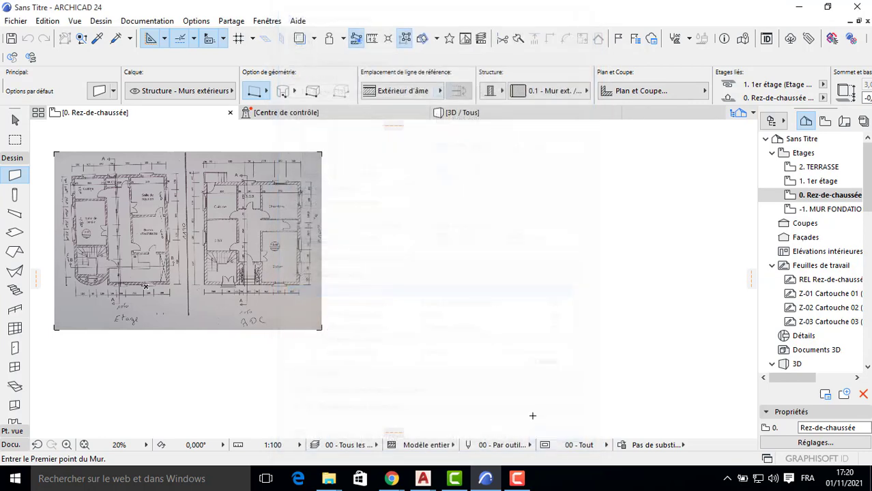
Start a rectangular wall outline in the empty area beside the scanned plan, with the reference line on Face extérieure
{"action": "left_click", "coordinate": [265, 97]}
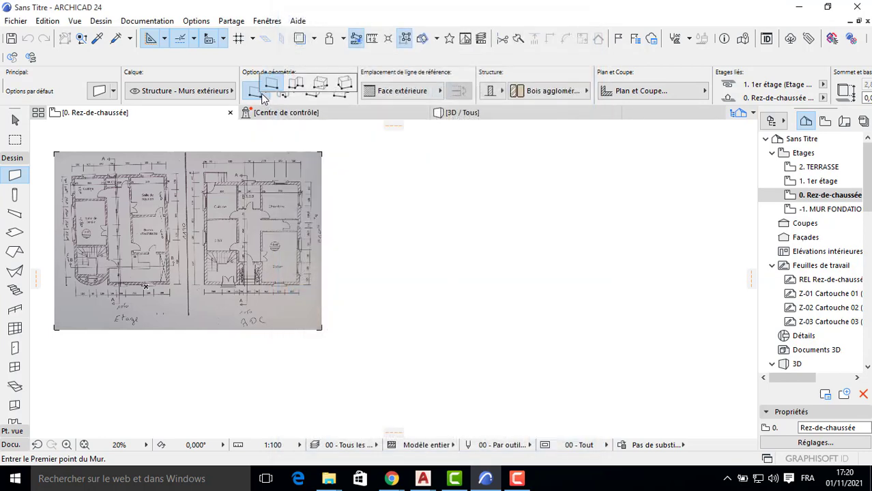
{"action": "left_click", "coordinate": [312, 86]}
{"action": "scroll", "coordinate": [396, 273], "scroll_direction": "up", "scroll_amount": 3}
{"action": "left_click", "coordinate": [409, 318]}
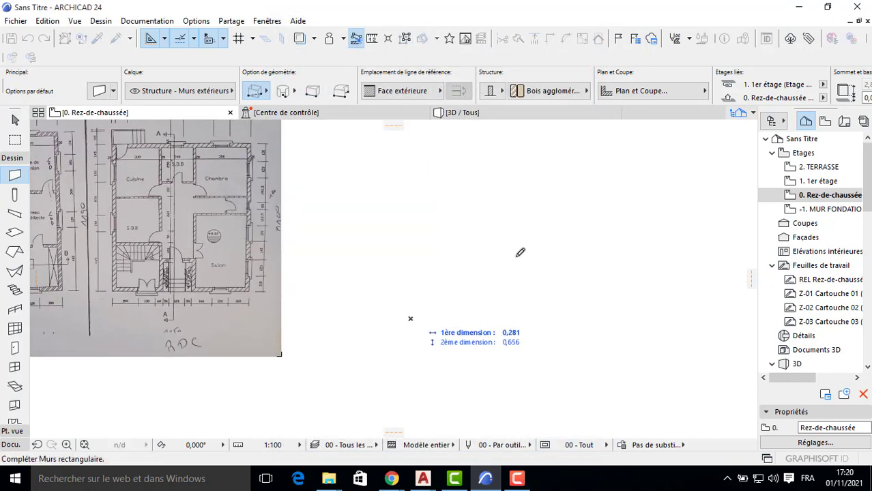
{"action": "scroll", "coordinate": [527, 227], "scroll_direction": "up", "scroll_amount": 3}
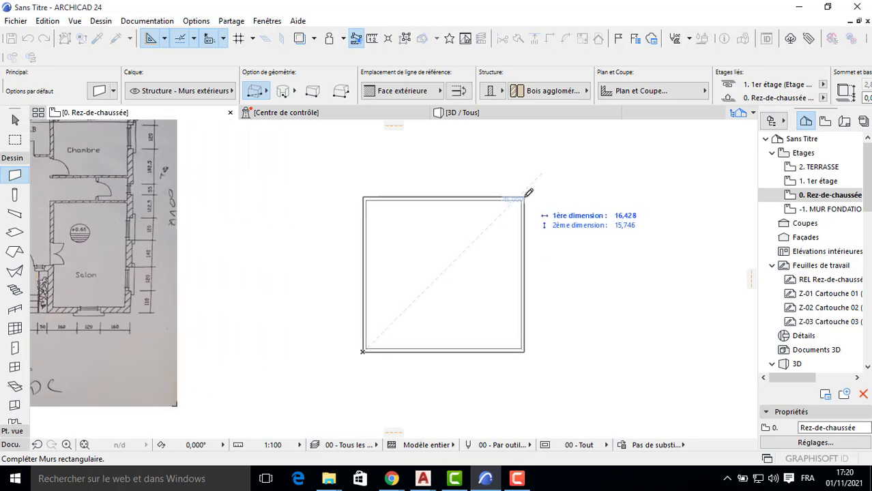
{"action": "key", "text": "c"}
{"action": "key", "text": "c"}
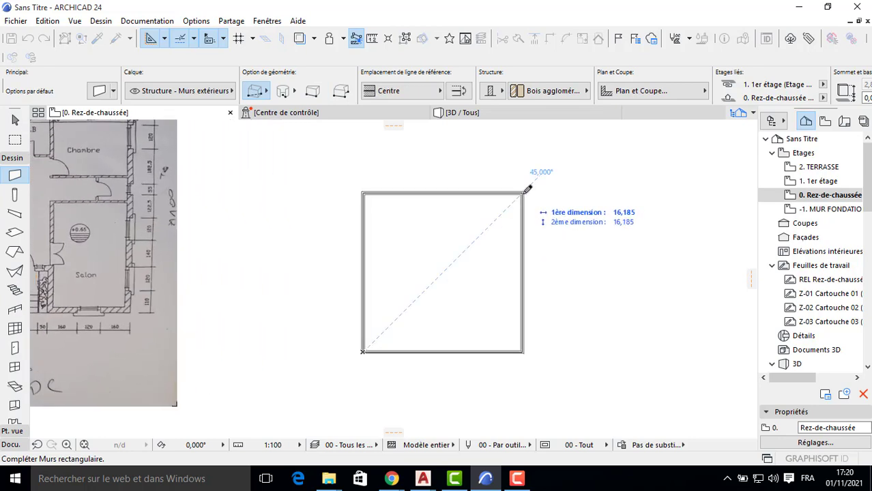
{"action": "scroll", "coordinate": [522, 194], "scroll_direction": "up", "scroll_amount": 3}
{"action": "scroll", "coordinate": [525, 190], "scroll_direction": "down", "scroll_amount": 3}
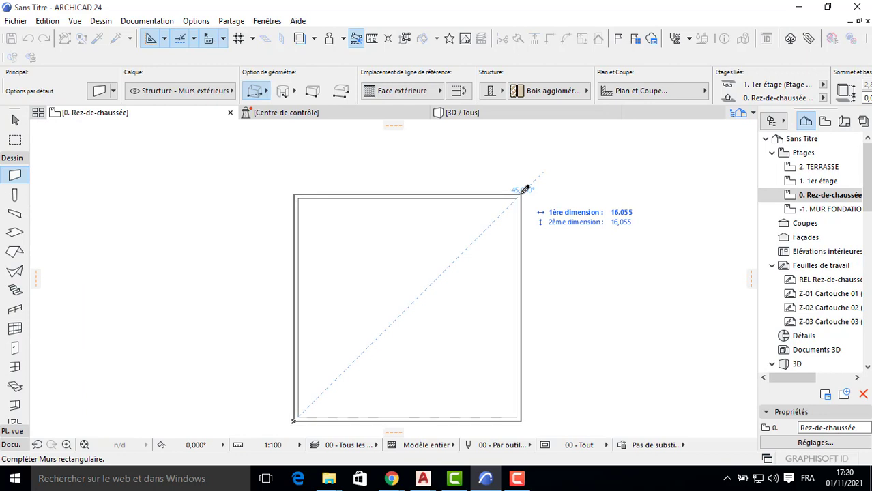
{"action": "key", "text": "c"}
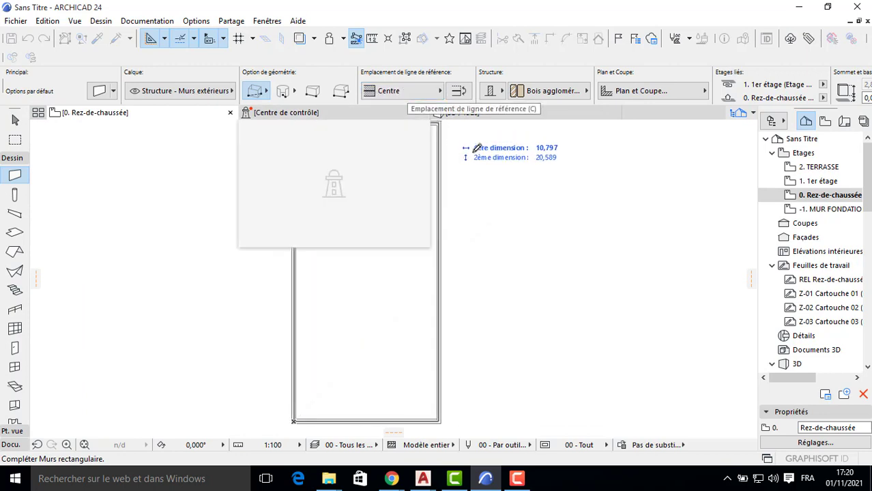
{"action": "key", "text": "c"}
{"action": "key", "text": "c"}
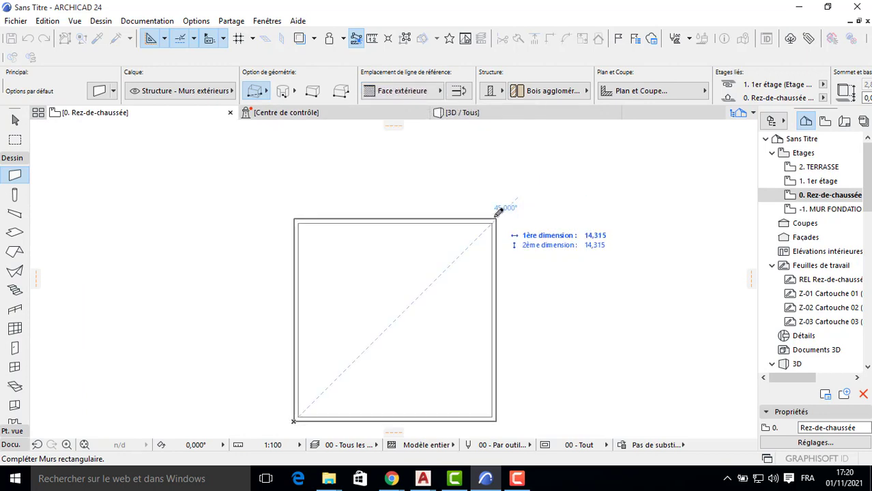
Complete the exterior wall rectangle with a first dimension of 10,5 and a second dimension of 11
{"action": "type", "text": "1"}
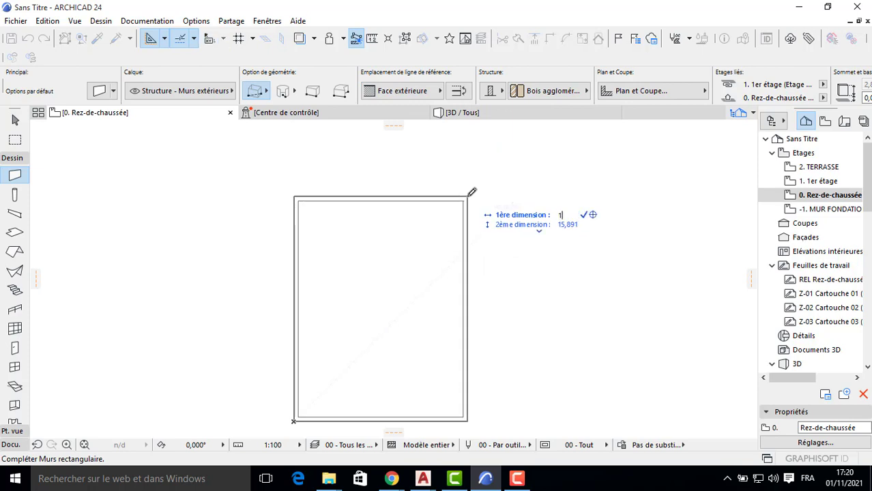
{"action": "type", "text": "0,5"}
{"action": "key", "text": "Tab"}
{"action": "type", "text": "1"}
{"action": "key", "text": "Return"}
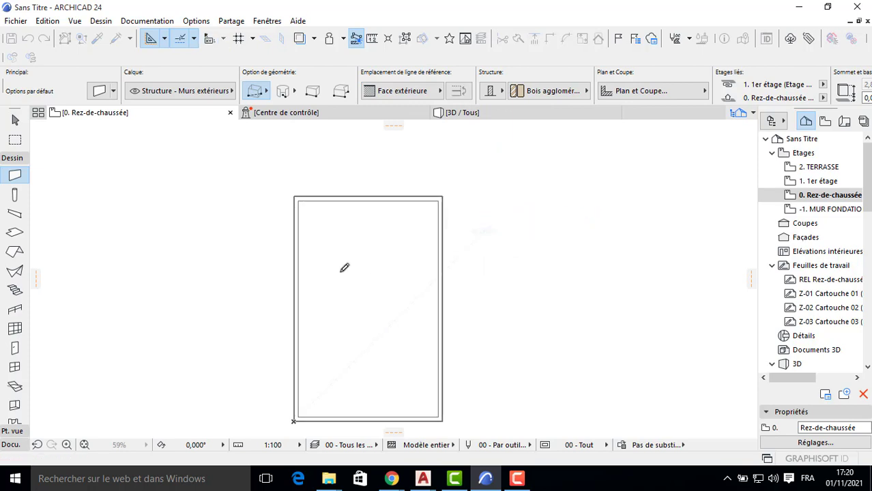
Switch the Wall tool to single straight walls and set the default thickness to match the scanned plan's 10 cm partitions
{"action": "scroll", "coordinate": [198, 309], "scroll_direction": "down", "scroll_amount": 2}
{"action": "middle_click_drag", "start_coordinate": [102, 300], "coordinate": [288, 270]}
{"action": "scroll", "coordinate": [178, 379], "scroll_direction": "up", "scroll_amount": 2}
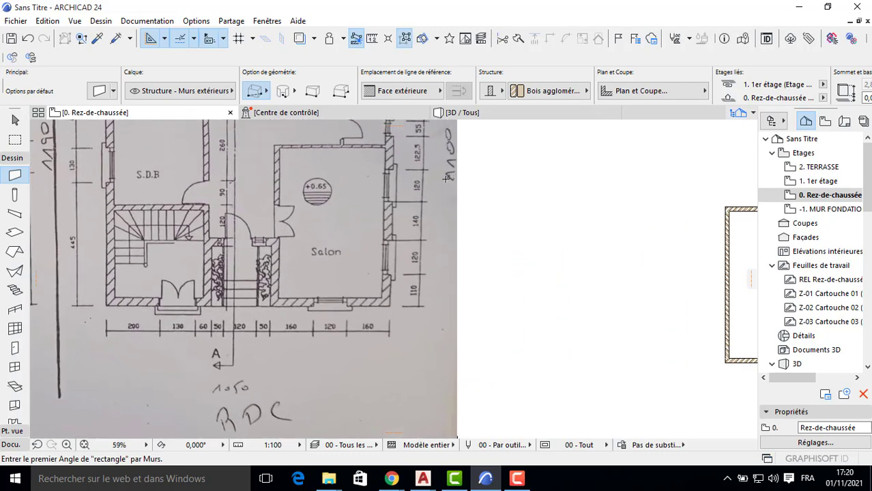
{"action": "scroll", "coordinate": [587, 247], "scroll_direction": "down", "scroll_amount": 1}
{"action": "middle_click_drag", "start_coordinate": [514, 277], "coordinate": [289, 282]}
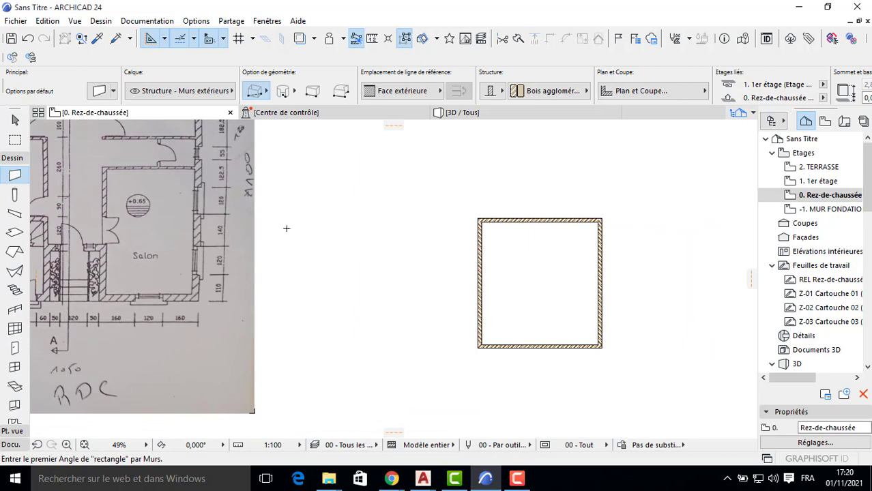
{"action": "middle_click_drag", "start_coordinate": [287, 228], "coordinate": [383, 297]}
{"action": "left_click", "coordinate": [258, 91]}
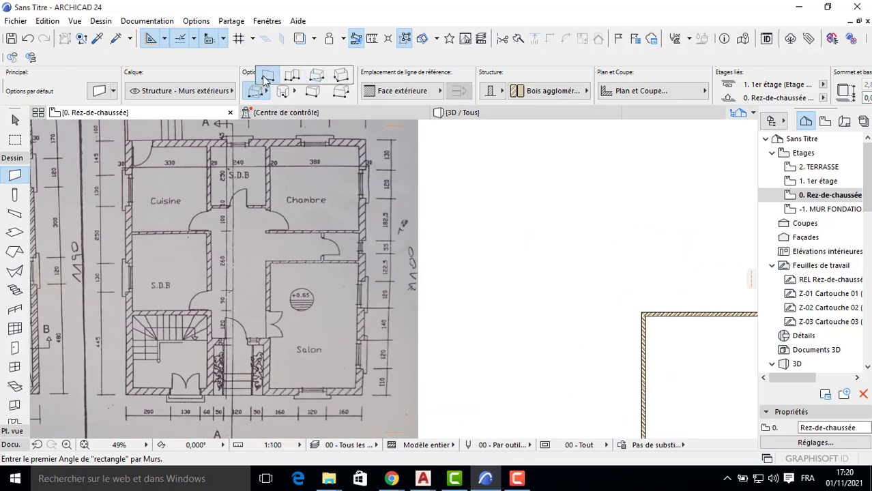
{"action": "left_click", "coordinate": [266, 78]}
{"action": "left_click", "coordinate": [97, 91]}
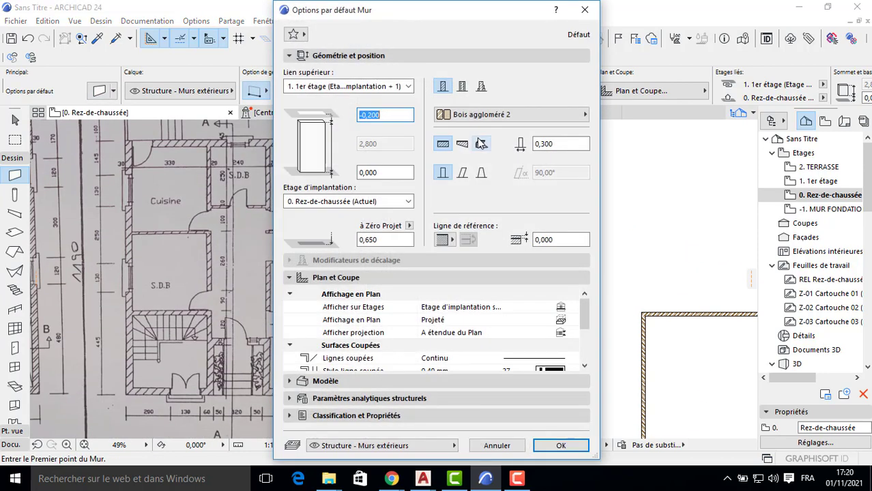
{"action": "left_click", "coordinate": [558, 144]}
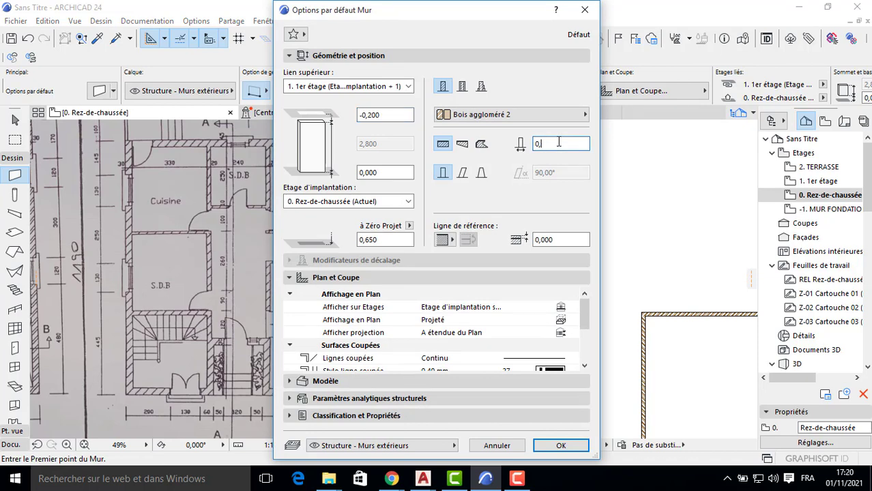
{"action": "type", "text": "0,3"}
{"action": "key", "text": "Return"}
Draw a horizontal partition along the inner face of the upper exterior wall, spanning both side walls, with Face intérieure as reference line
{"action": "middle_click_drag", "start_coordinate": [592, 314], "coordinate": [368, 195]}
{"action": "scroll", "coordinate": [413, 199], "scroll_direction": "up", "scroll_amount": 1}
{"action": "scroll", "coordinate": [413, 199], "scroll_direction": "up", "scroll_amount": 1}
{"action": "left_click", "coordinate": [426, 198]}
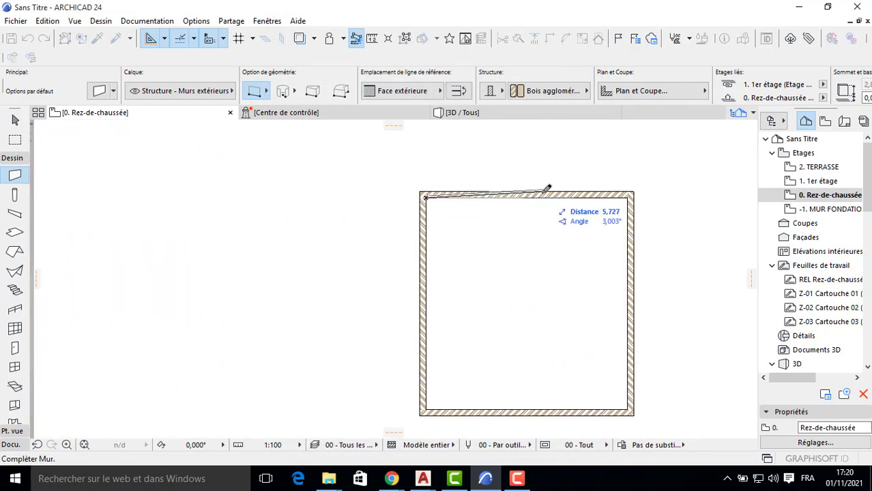
{"action": "scroll", "coordinate": [547, 190], "scroll_direction": "up", "scroll_amount": 1}
{"action": "key", "text": "c"}
{"action": "key", "text": "c"}
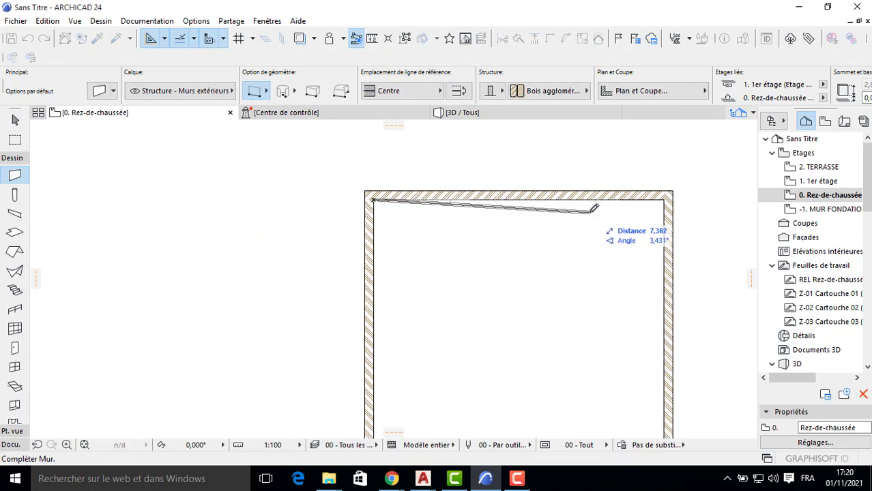
{"action": "left_click", "coordinate": [671, 198]}
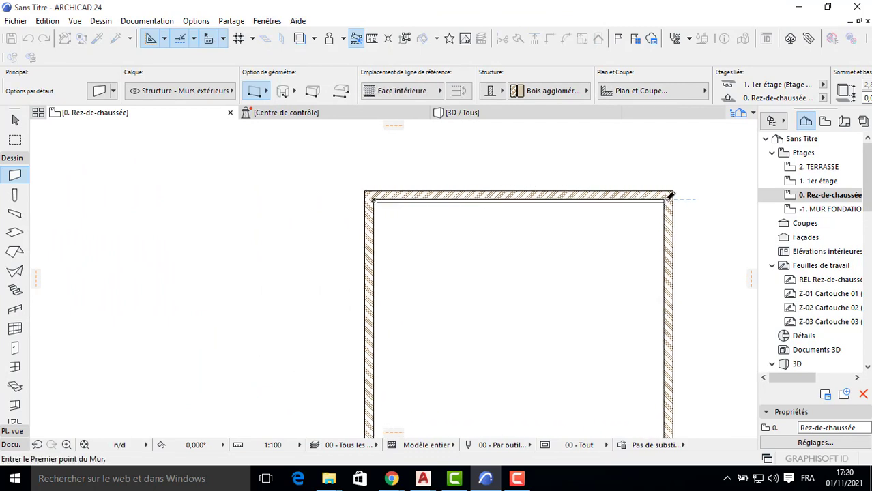
{"action": "key", "text": "Escape"}
Move the new horizontal partition 2,5 m straight down from the upper exterior wall
{"action": "left_click", "coordinate": [532, 203]}
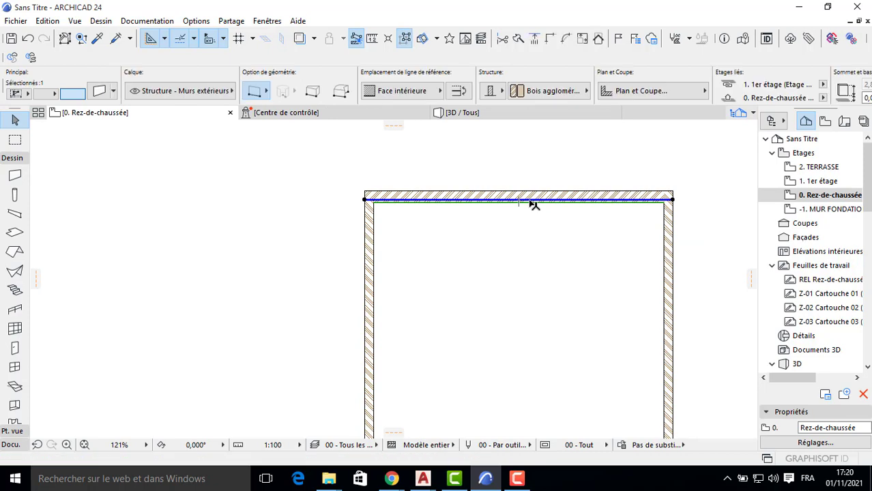
{"action": "left_click", "coordinate": [531, 201]}
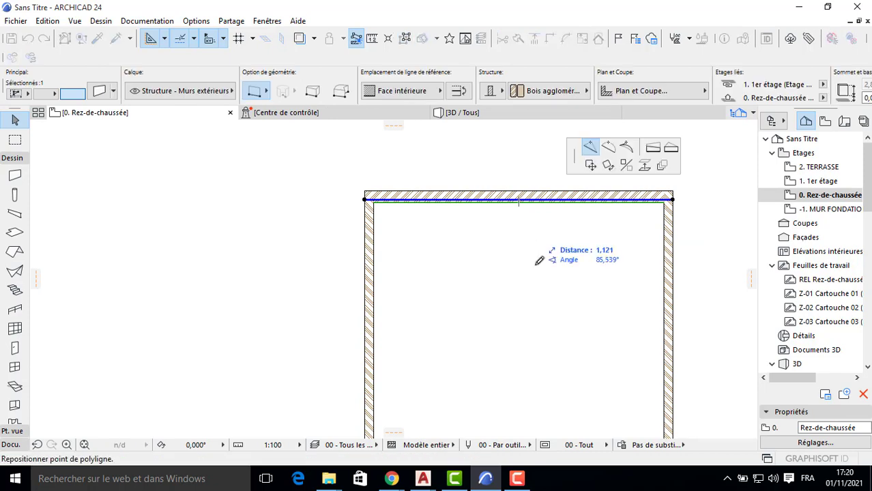
{"action": "left_click", "coordinate": [591, 166]}
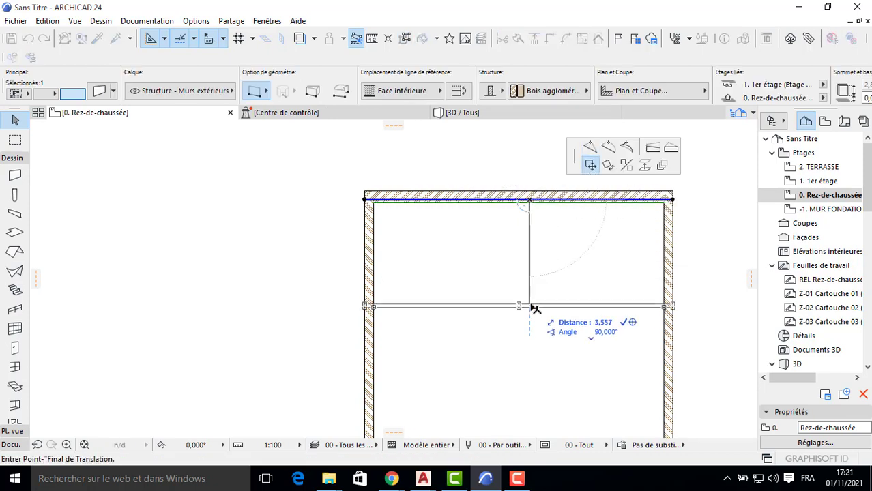
{"action": "type", "text": "2,5"}
{"action": "key", "text": "Return"}
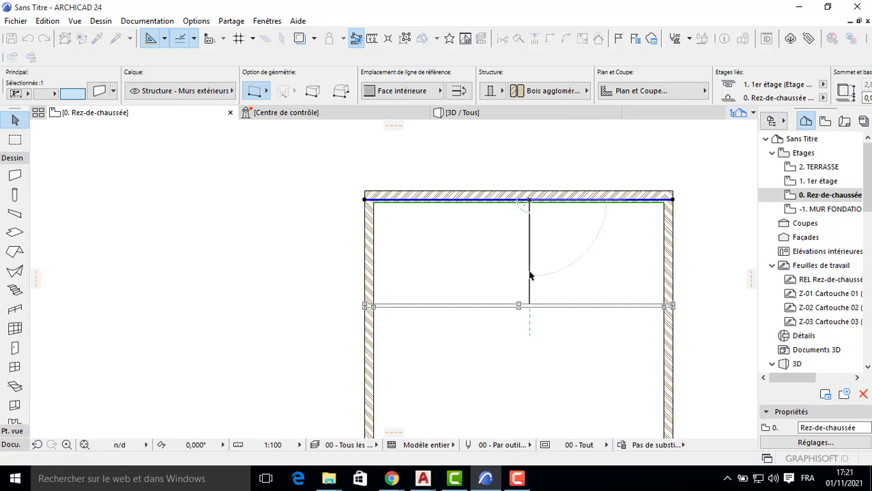
Copy the upper horizontal partition 1,1 m straight down, following the spacing on the scanned ground-floor plan
{"action": "scroll", "coordinate": [460, 224], "scroll_direction": "down", "scroll_amount": 3}
{"action": "middle_click_drag", "start_coordinate": [279, 192], "coordinate": [584, 363]}
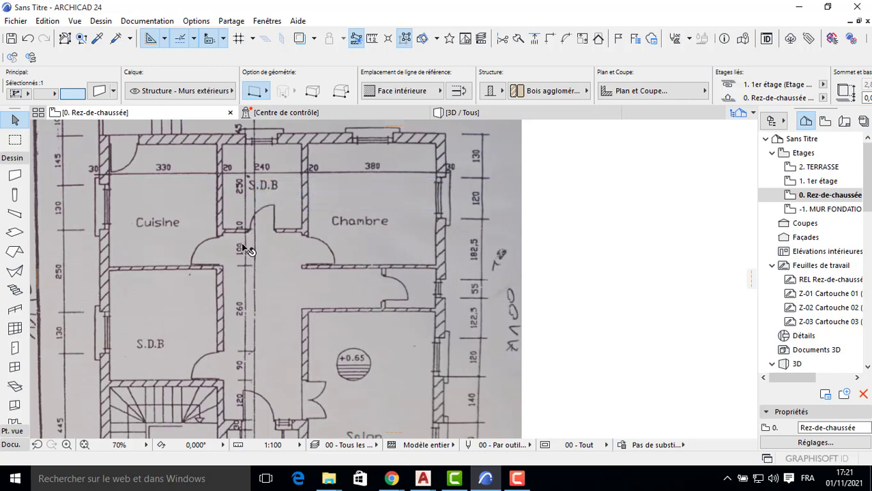
{"action": "scroll", "coordinate": [240, 258], "scroll_direction": "up", "scroll_amount": 2}
{"action": "scroll", "coordinate": [294, 235], "scroll_direction": "down", "scroll_amount": 4}
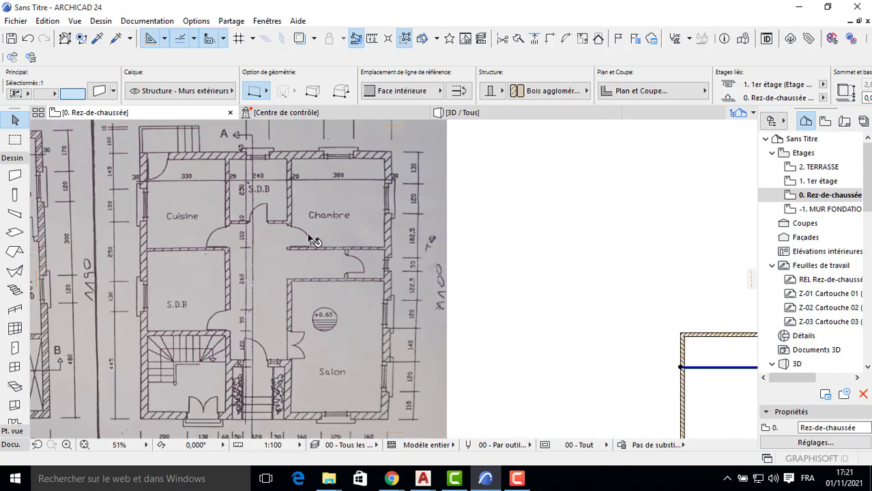
{"action": "scroll", "coordinate": [481, 269], "scroll_direction": "up", "scroll_amount": 2}
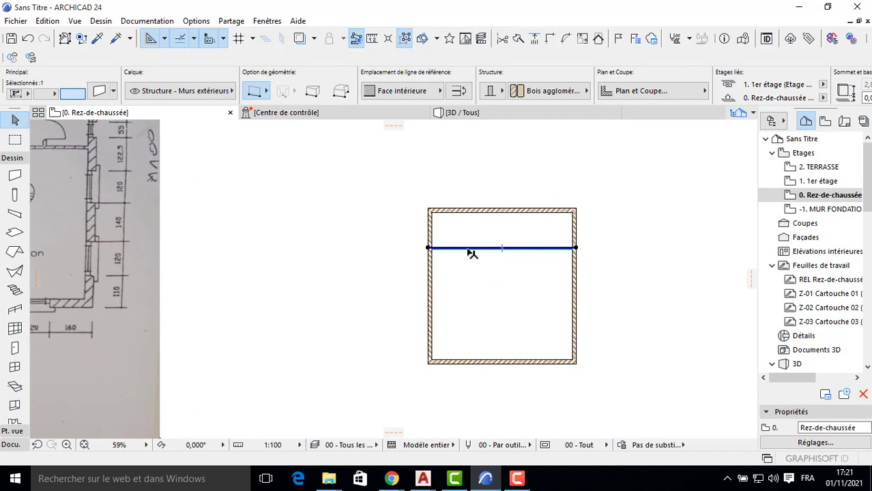
{"action": "left_click", "coordinate": [468, 249]}
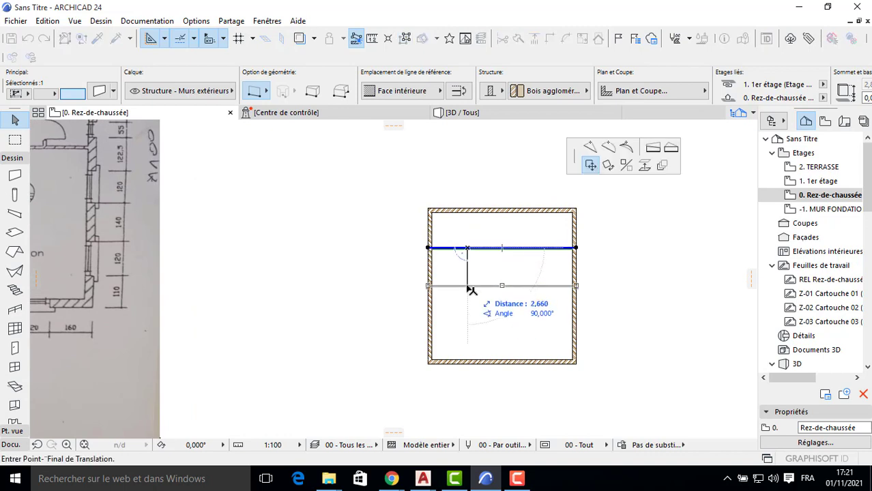
{"action": "key", "text": "ctrl"}
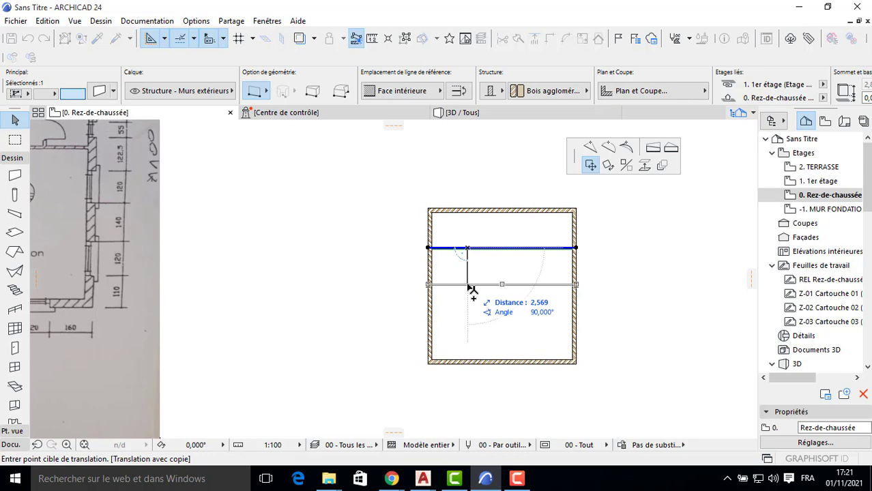
{"action": "type", "text": "1,1"}
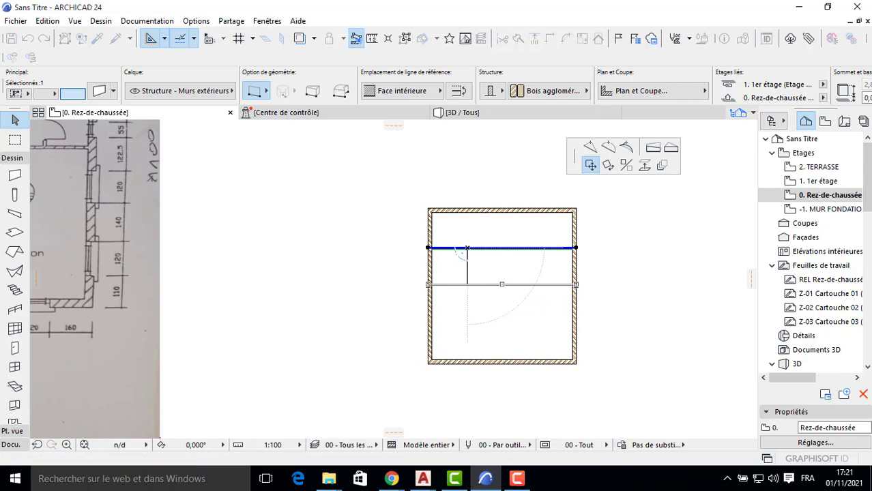
{"action": "key", "text": "Return"}
Copy the second horizontal partition 3,5 m straight down to form the wall above the stair area
{"action": "middle_click_drag", "start_coordinate": [104, 222], "coordinate": [434, 266]}
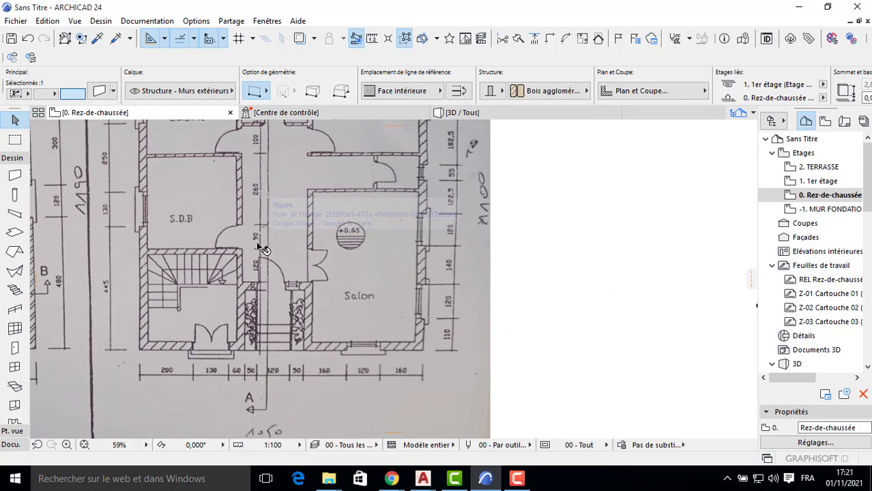
{"action": "scroll", "coordinate": [266, 236], "scroll_direction": "up", "scroll_amount": 2}
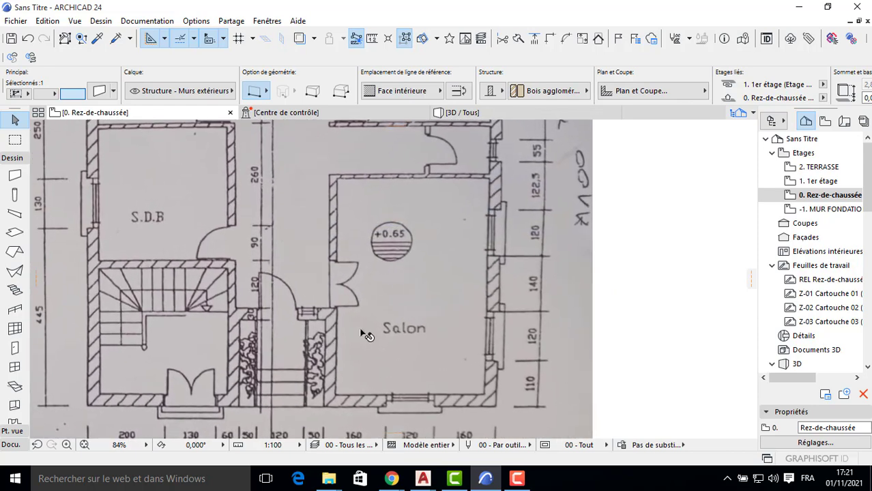
{"action": "scroll", "coordinate": [361, 331], "scroll_direction": "down", "scroll_amount": 2}
{"action": "left_click", "coordinate": [584, 273]}
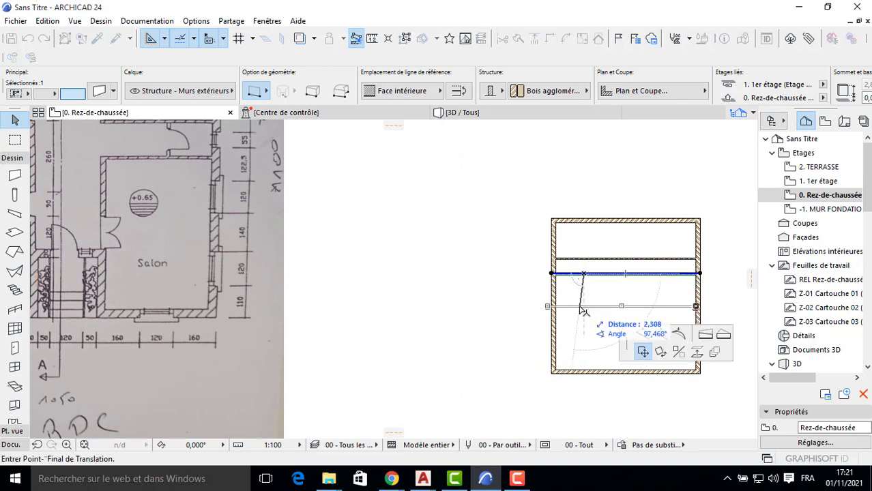
{"action": "key", "text": "ctrl"}
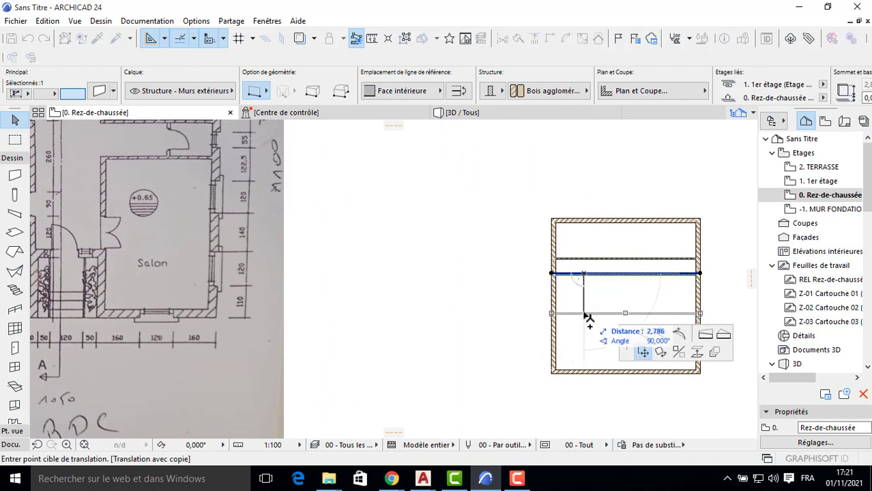
{"action": "type", "text": "3"}
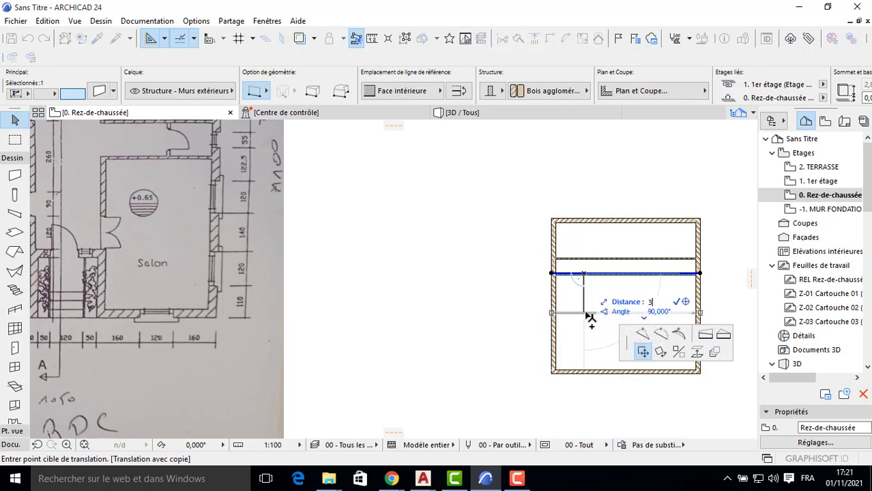
{"action": "type", "text": ",5"}
{"action": "key", "text": "Return"}
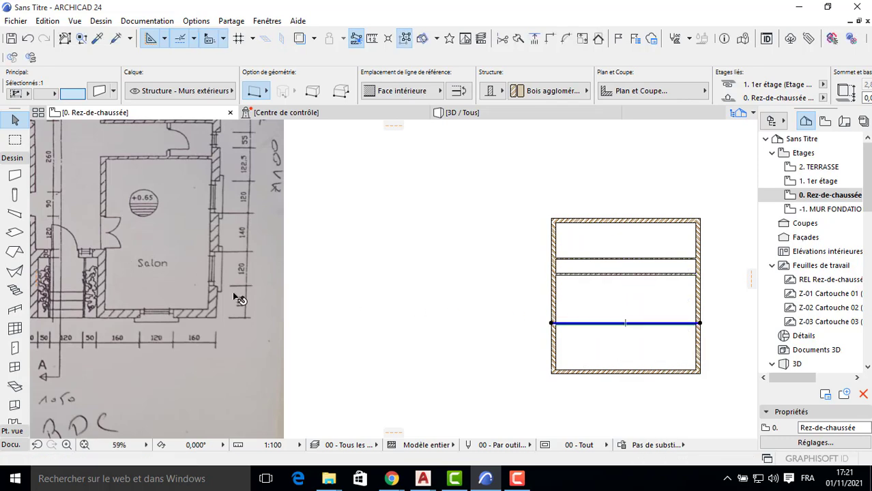
Set the lowest horizontal partition's thickness to 0,2 m to match the scanned plan, and deselect it
{"action": "scroll", "coordinate": [236, 298], "scroll_direction": "up", "scroll_amount": 5}
{"action": "scroll", "coordinate": [215, 246], "scroll_direction": "left", "scroll_amount": 5}
{"action": "scroll", "coordinate": [171, 227], "scroll_direction": "down", "scroll_amount": 3}
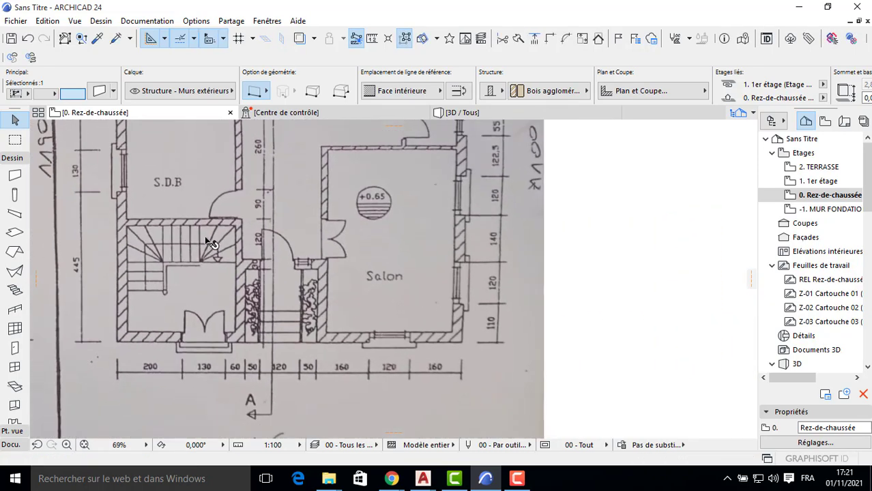
{"action": "scroll", "coordinate": [212, 243], "scroll_direction": "down", "scroll_amount": 1}
{"action": "scroll", "coordinate": [688, 101], "scroll_direction": "right", "scroll_amount": 2}
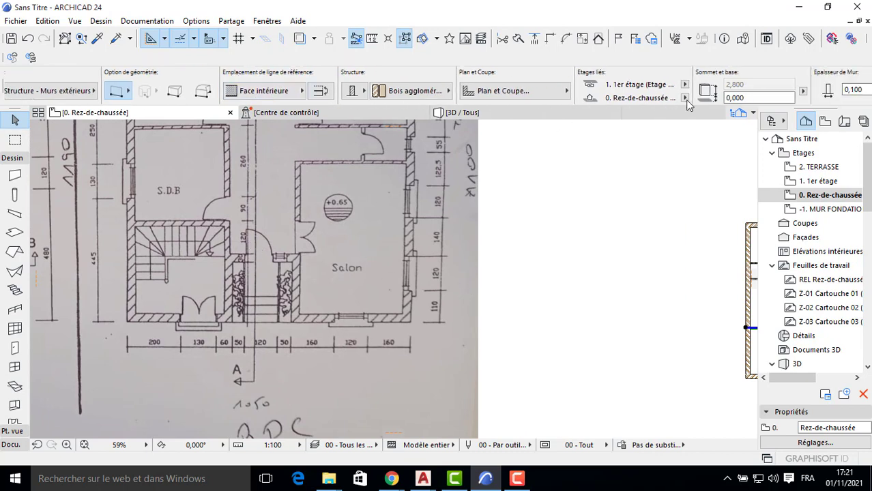
{"action": "scroll", "coordinate": [731, 99], "scroll_direction": "right", "scroll_amount": 2}
{"action": "left_click", "coordinate": [714, 87]}
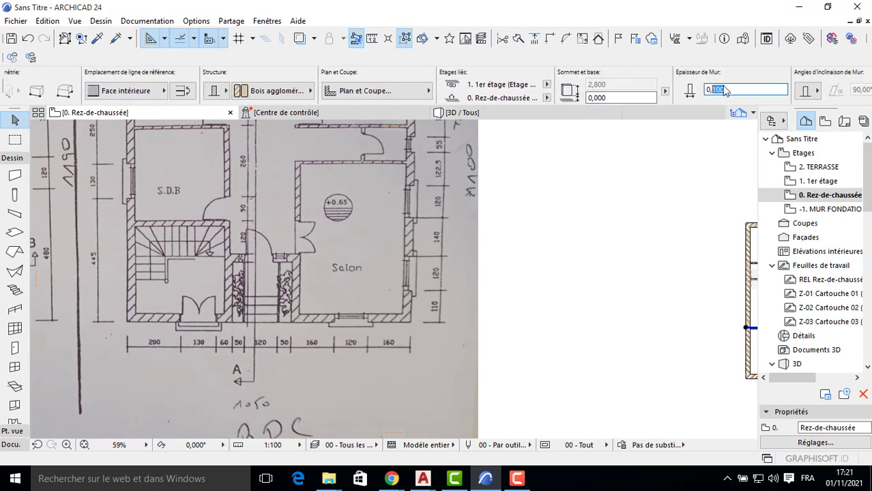
{"action": "type", "text": "0,2"}
{"action": "key", "text": "Return"}
{"action": "left_click", "coordinate": [615, 240]}
Check the vertical partitions on the scanned plan and set the Wall tool's default thickness to 0,2 m
{"action": "scroll", "coordinate": [629, 269], "scroll_direction": "down", "scroll_amount": 6}
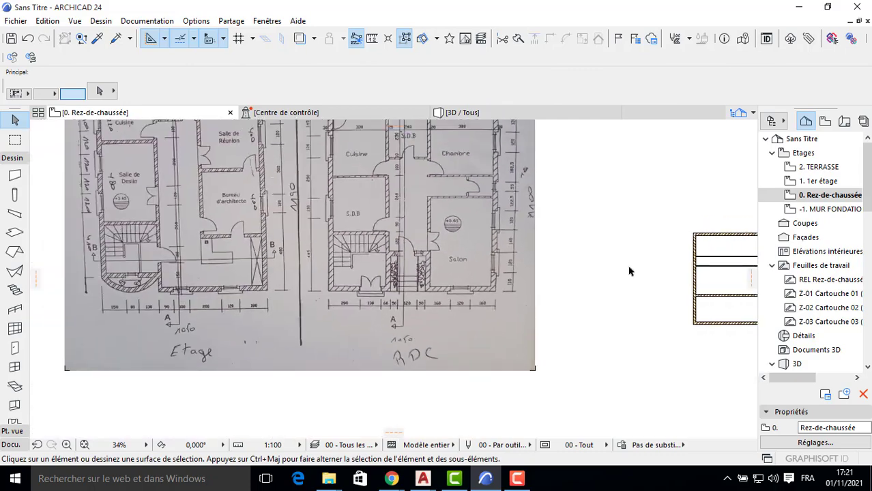
{"action": "scroll", "coordinate": [296, 301], "scroll_direction": "up", "scroll_amount": 1}
{"action": "scroll", "coordinate": [240, 173], "scroll_direction": "up", "scroll_amount": 2}
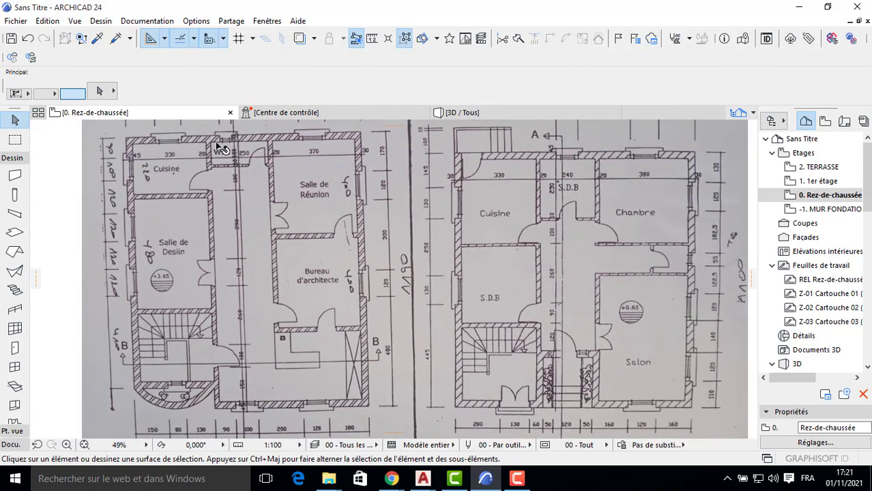
{"action": "scroll", "coordinate": [488, 180], "scroll_direction": "up", "scroll_amount": 2}
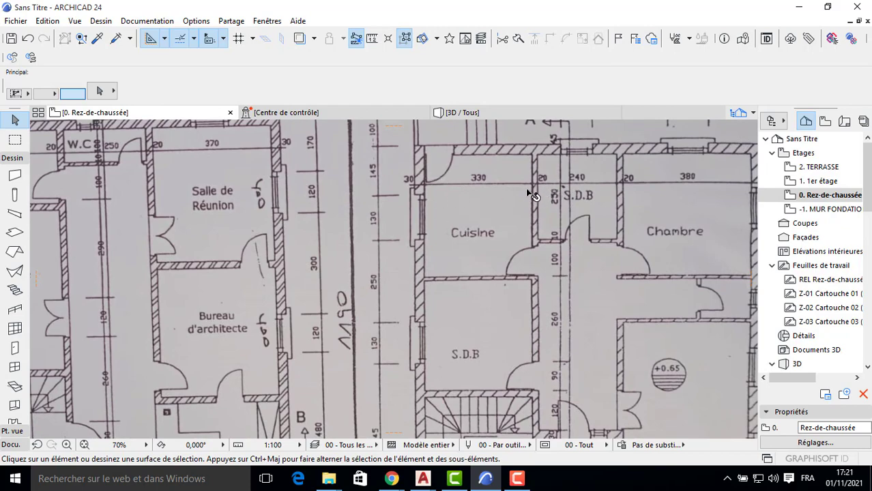
{"action": "scroll", "coordinate": [526, 193], "scroll_direction": "down", "scroll_amount": 3}
{"action": "left_click", "coordinate": [625, 198]}
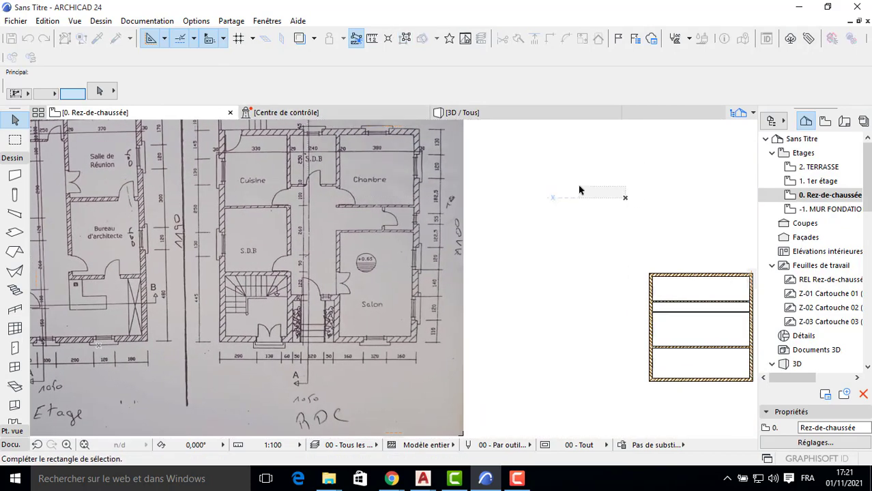
{"action": "left_click", "coordinate": [580, 187]}
{"action": "double_click", "coordinate": [15, 176]}
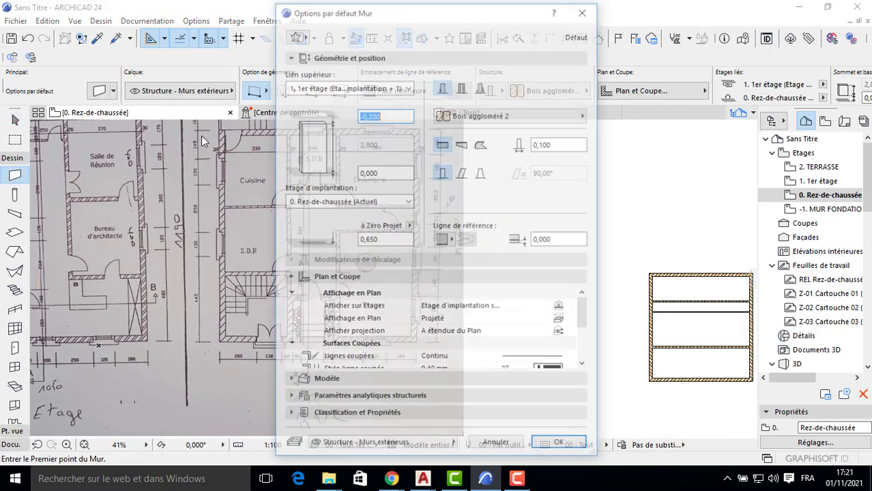
{"action": "left_click", "coordinate": [560, 144]}
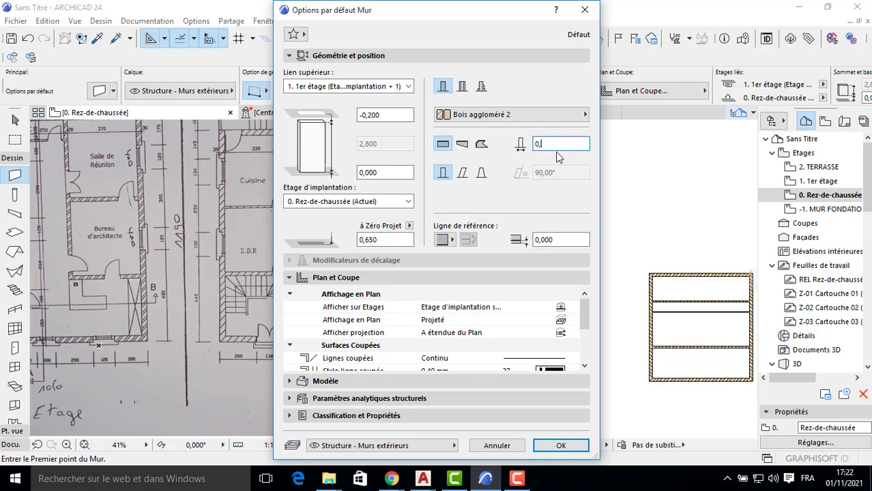
{"action": "key", "text": "Return"}
Draw a vertical partition along the left exterior wall's inner face, between the upper and lower exterior walls, with Face extérieure as reference line
{"action": "scroll", "coordinate": [664, 303], "scroll_direction": "up", "scroll_amount": 5}
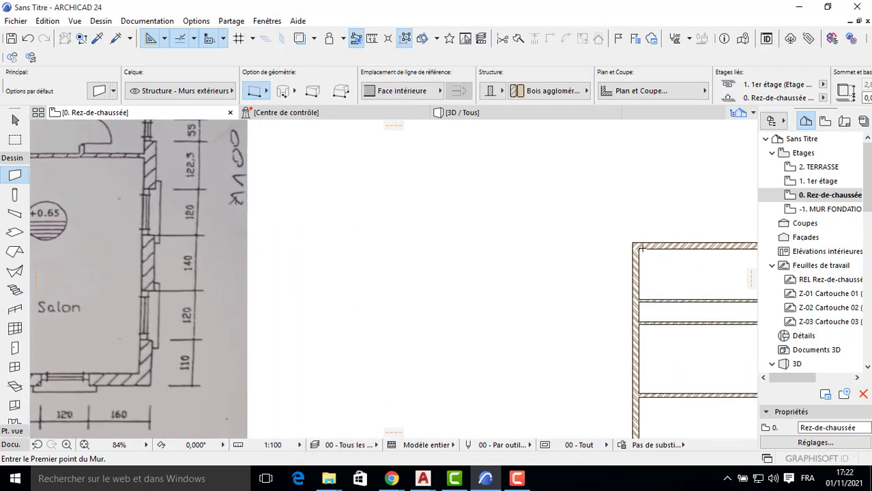
{"action": "left_click", "coordinate": [638, 248]}
{"action": "mouse_move", "coordinate": [655, 352]}
{"action": "middle_mouse_down"}
{"action": "mouse_move", "coordinate": [591, 233]}
{"action": "mouse_move", "coordinate": [547, 179]}
{"action": "mouse_move", "coordinate": [523, 275]}
{"action": "mouse_move", "coordinate": [546, 259]}
{"action": "mouse_move", "coordinate": [533, 216]}
{"action": "middle_mouse_up"}
{"action": "scroll", "coordinate": [529, 217], "scroll_direction": "up", "scroll_amount": 2}
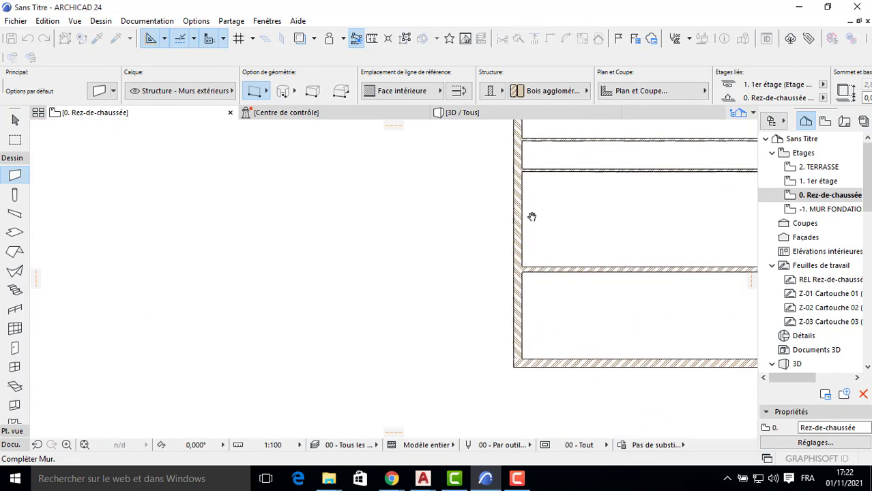
{"action": "scroll", "coordinate": [529, 219], "scroll_direction": "down", "scroll_amount": 3}
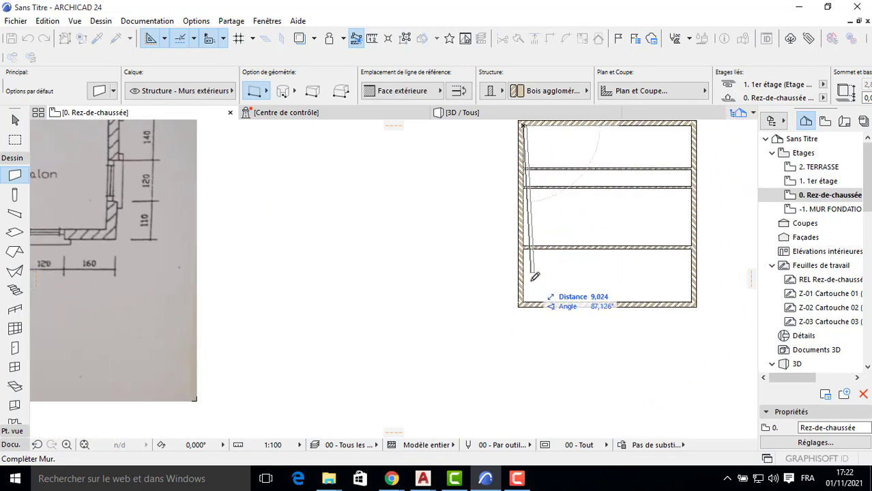
{"action": "left_click", "coordinate": [527, 298]}
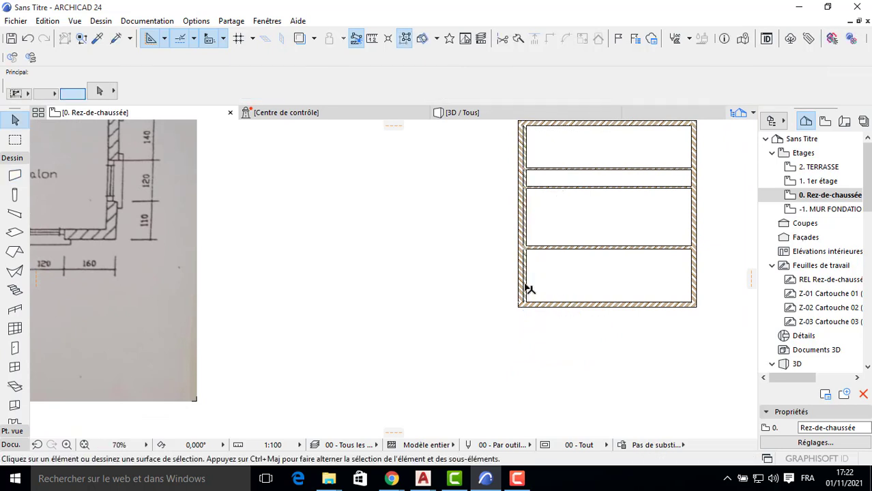
Move the new vertical partition straight right to match the scanned plan's 330 cm width for the left rooms
{"action": "left_click", "coordinate": [525, 288], "text": "shift"}
{"action": "left_click", "coordinate": [527, 290]}
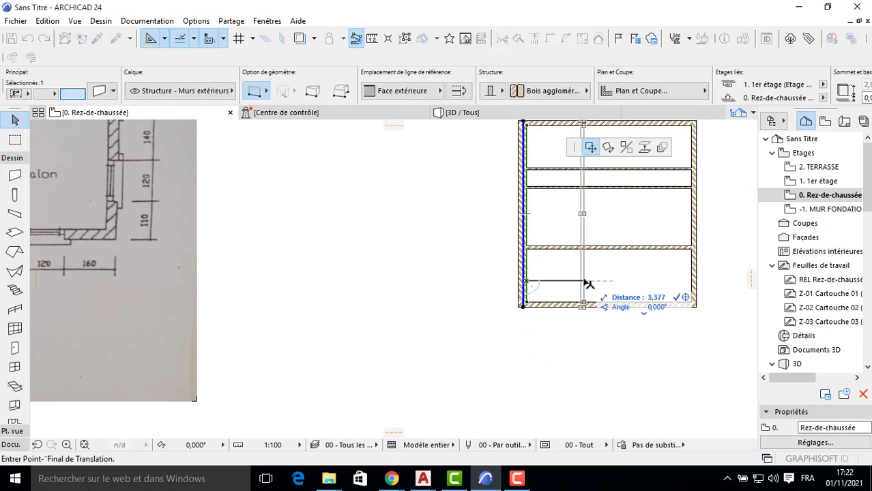
{"action": "type", "text": "3"}
{"action": "key", "text": "Return"}
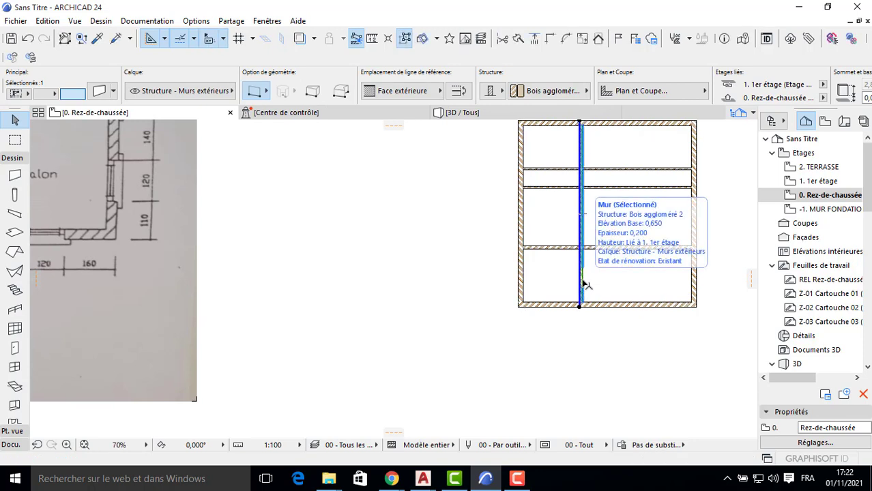
Copy the vertical partition 2,6 m straight to the right
{"action": "left_click", "coordinate": [584, 283]}
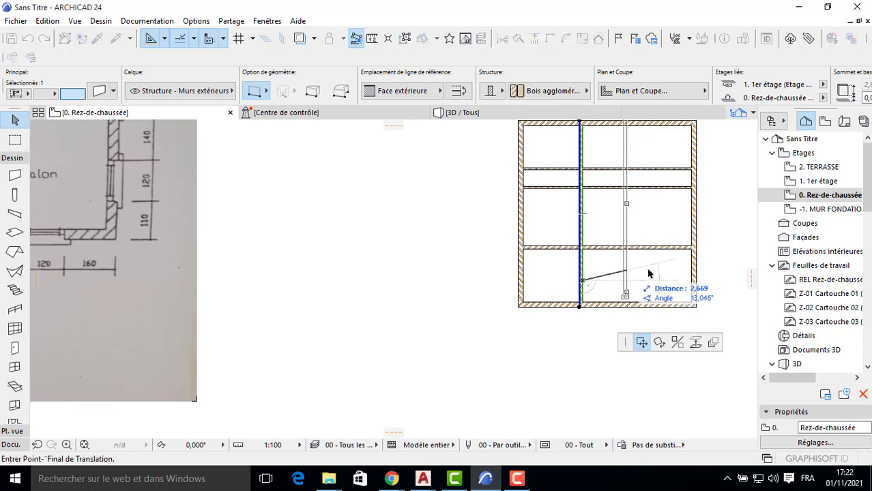
{"action": "key", "text": "ctrl"}
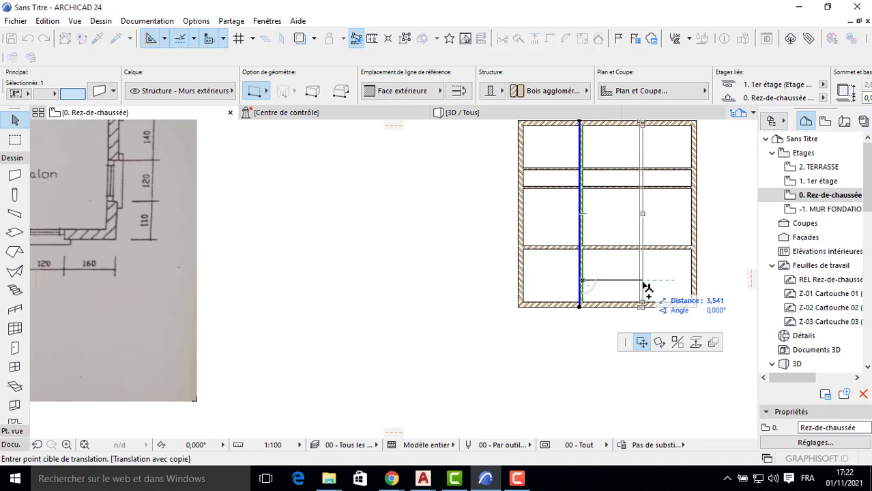
{"action": "type", "text": "2"}
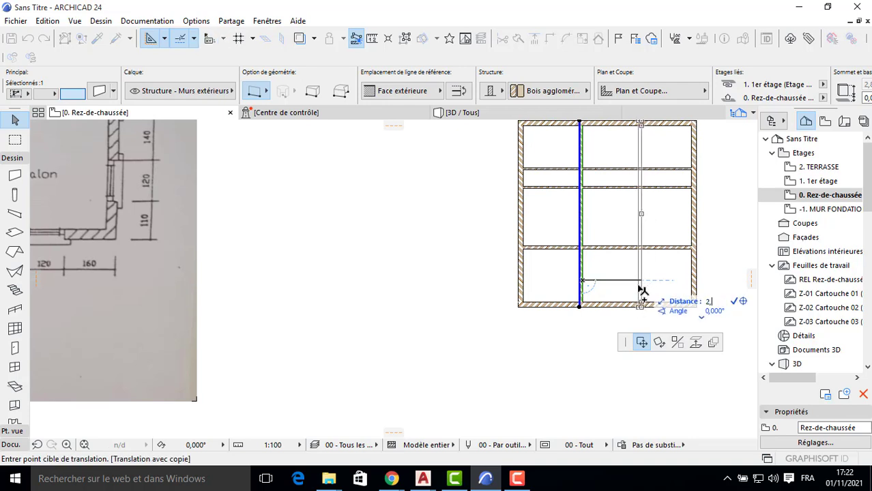
{"action": "type", "text": ",6"}
{"action": "key", "text": "Return"}
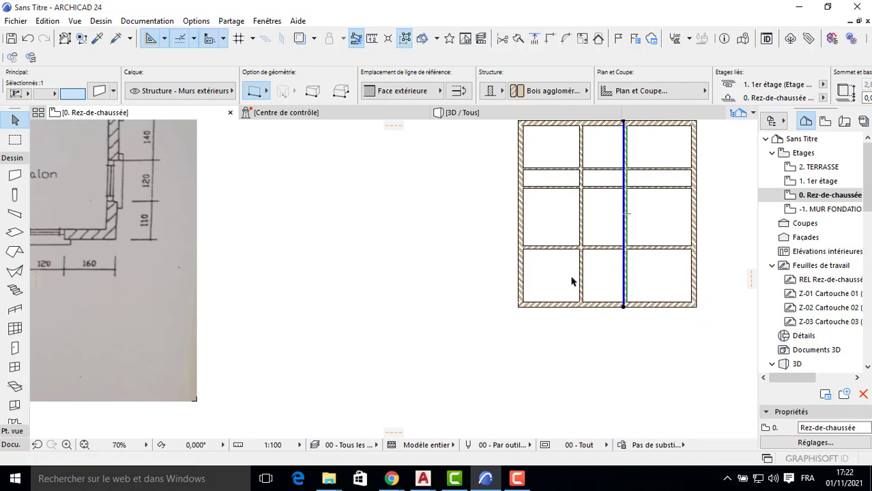
Trim the uppermost horizontal partition's left and right segments, leaving only the part between the two vertical partitions
{"action": "scroll", "coordinate": [572, 280], "scroll_direction": "up", "scroll_amount": 2}
{"action": "middle_click_drag", "start_coordinate": [558, 239], "coordinate": [515, 277]}
{"action": "left_click", "coordinate": [401, 219]}
{"action": "scroll", "coordinate": [479, 212], "scroll_direction": "down", "scroll_amount": 1}
{"action": "middle_click_drag", "start_coordinate": [484, 220], "coordinate": [350, 229]}
{"action": "scroll", "coordinate": [456, 219], "scroll_direction": "up", "scroll_amount": 2}
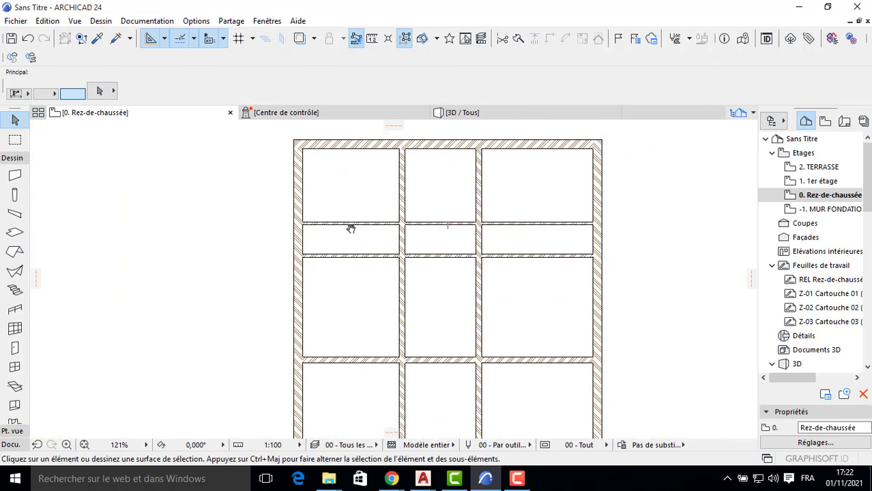
{"action": "left_click", "coordinate": [355, 226], "text": "ctrl"}
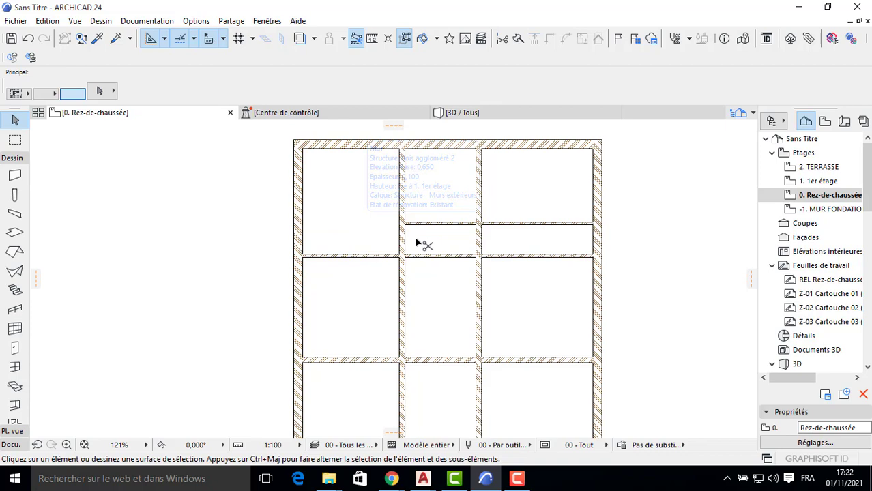
{"action": "left_click", "coordinate": [502, 223], "text": "ctrl"}
Trim the second partition's middle segment, the lowest partition's middle and right segments, and the lower exterior wall between the vertical partitions
{"action": "left_click", "coordinate": [451, 257], "text": "ctrl"}
{"action": "left_click", "coordinate": [491, 359], "text": "ctrl"}
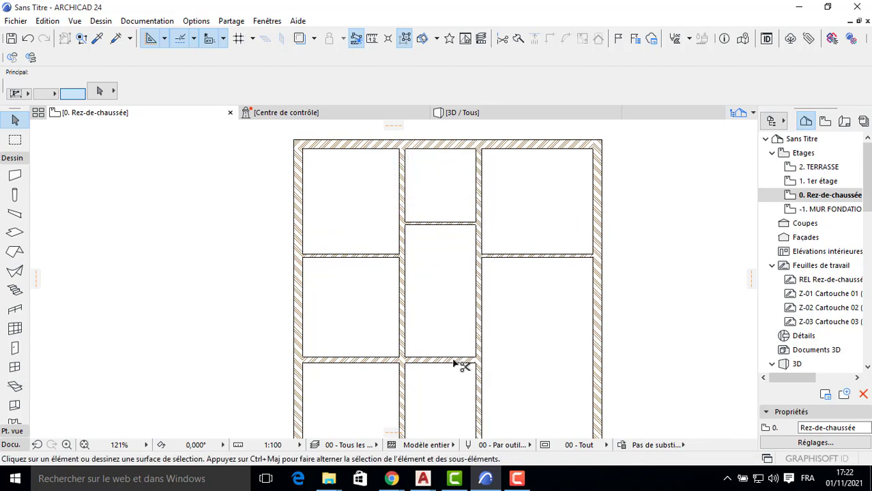
{"action": "left_click", "coordinate": [454, 360], "text": "ctrl"}
{"action": "middle_click_drag", "start_coordinate": [453, 354], "coordinate": [450, 202]}
{"action": "left_click", "coordinate": [442, 312], "text": "ctrl"}
{"action": "scroll", "coordinate": [415, 256], "scroll_direction": "down", "scroll_amount": 3}
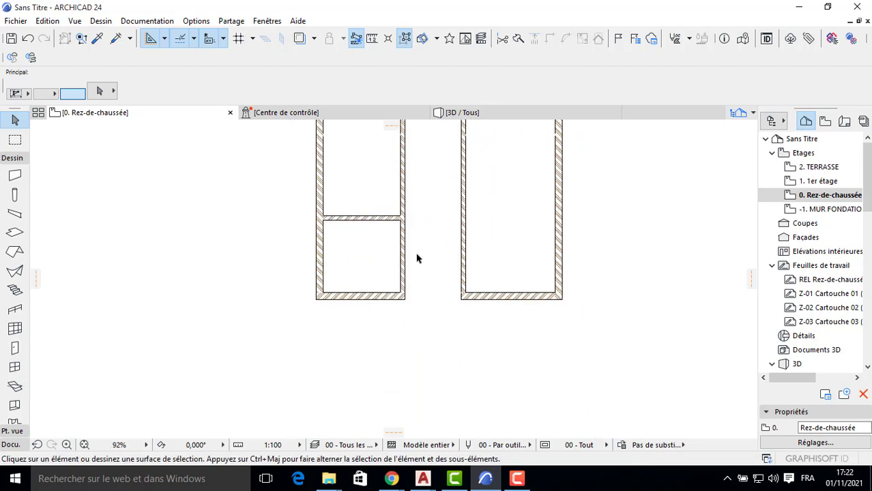
Draw a 0,3 m thick wall between the two vertical partitions, level with the upper face of the lowest left partition
{"action": "double_click", "coordinate": [15, 176]}
{"action": "left_click", "coordinate": [563, 144]}
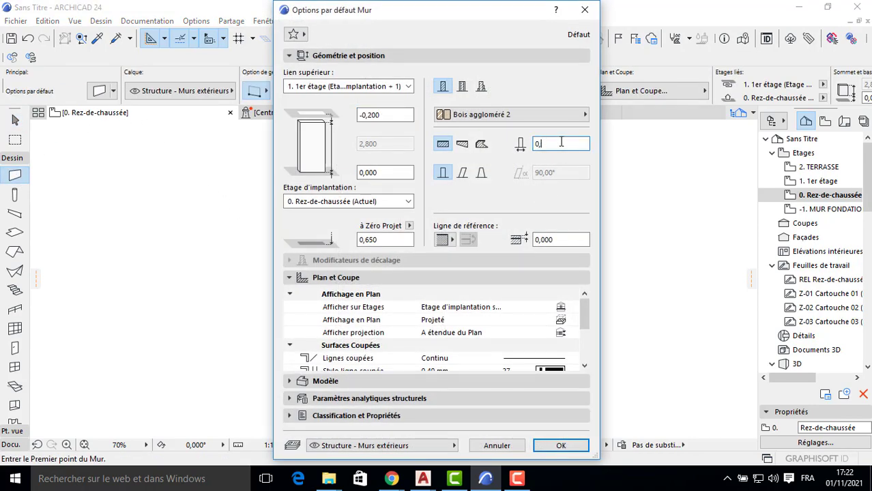
{"action": "key", "text": "Return"}
{"action": "scroll", "coordinate": [389, 280], "scroll_direction": "up", "scroll_amount": 3}
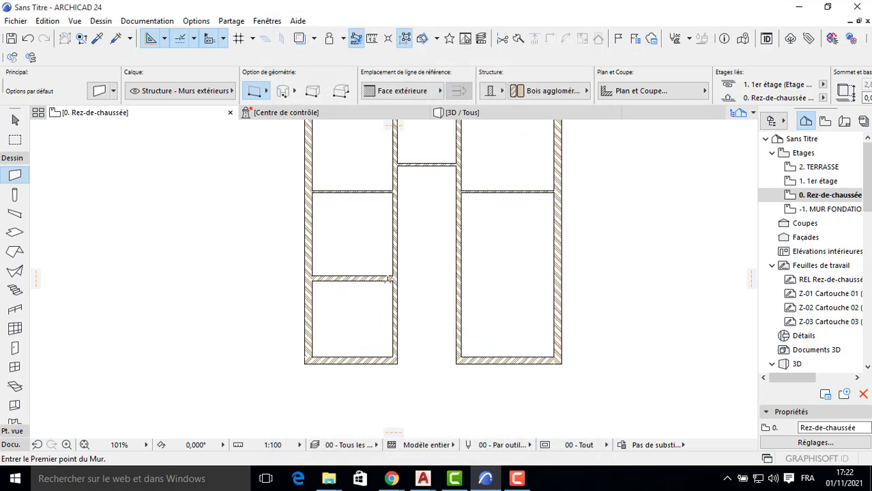
{"action": "left_click", "coordinate": [394, 275]}
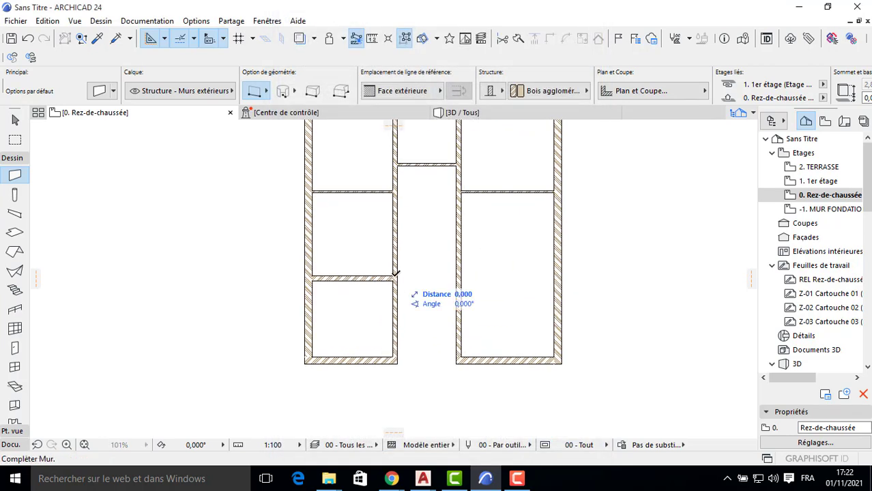
{"action": "left_click", "coordinate": [463, 275]}
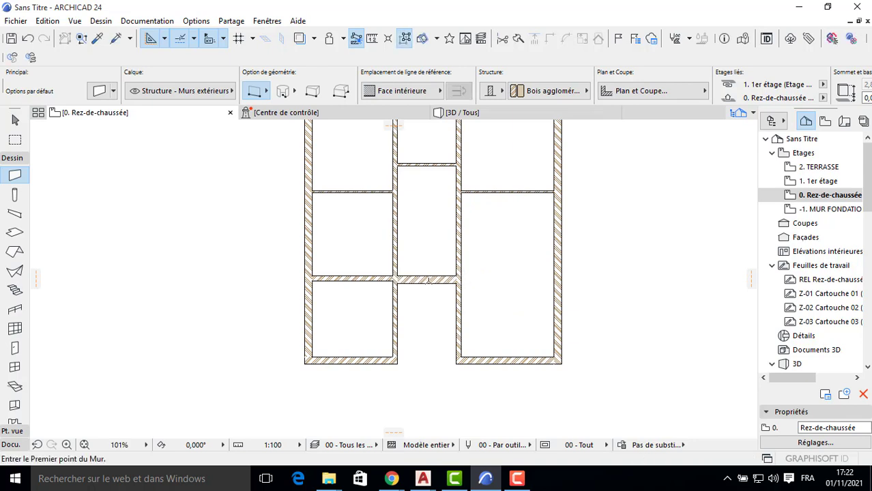
Move the new entrance wall between the vertical partitions 1,2 m straight down
{"action": "key", "text": "Escape"}
{"action": "left_click", "coordinate": [421, 278]}
{"action": "left_click", "coordinate": [413, 277]}
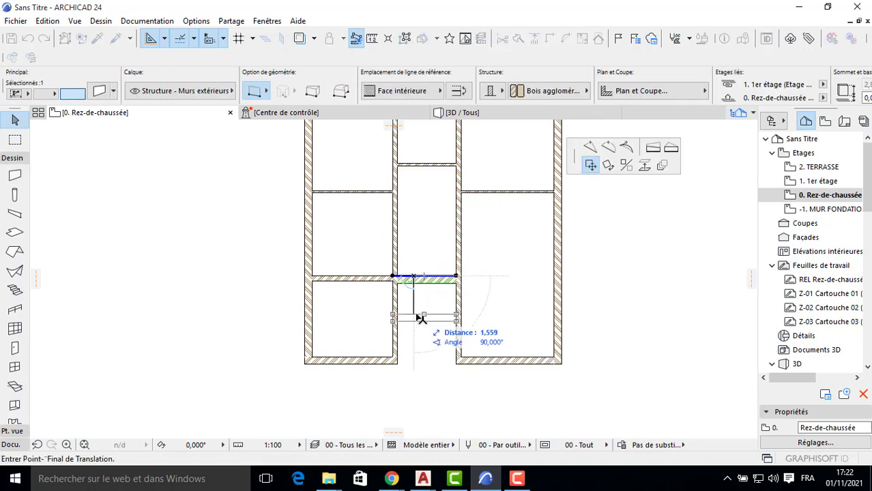
{"action": "type", "text": "1"}
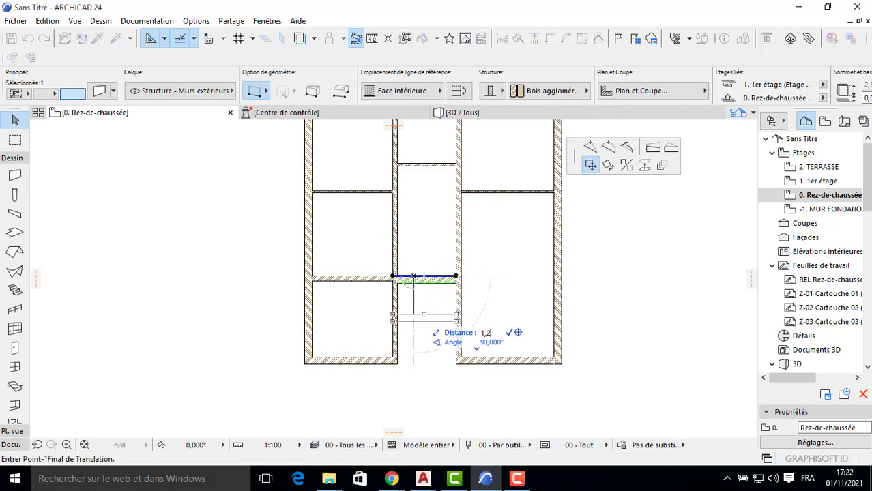
{"action": "type", "text": ",2"}
{"action": "key", "text": "Return"}
{"action": "key", "text": "Escape"}
Split both vertical partitions along the lower face of the entrance wall, keeping the segments below the cut selected
{"action": "scroll", "coordinate": [274, 298], "scroll_direction": "down", "scroll_amount": 3}
{"action": "middle_click_drag", "start_coordinate": [275, 298], "coordinate": [507, 274]}
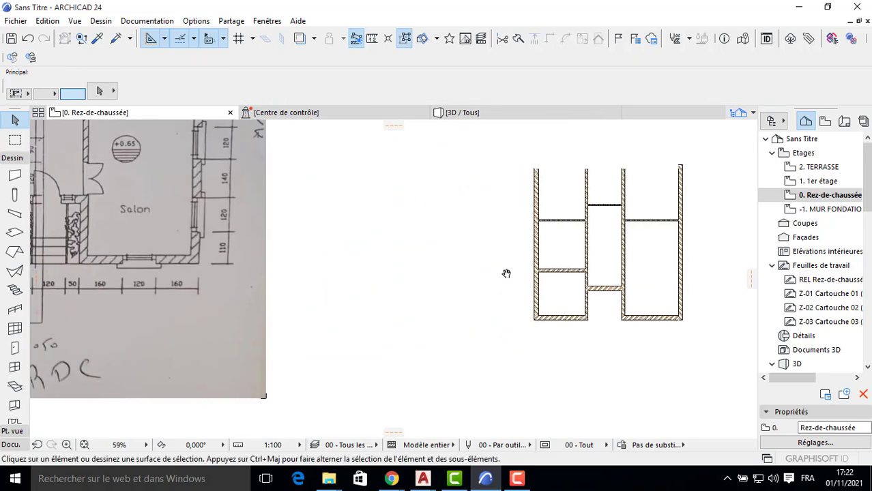
{"action": "scroll", "coordinate": [223, 273], "scroll_direction": "up", "scroll_amount": 5}
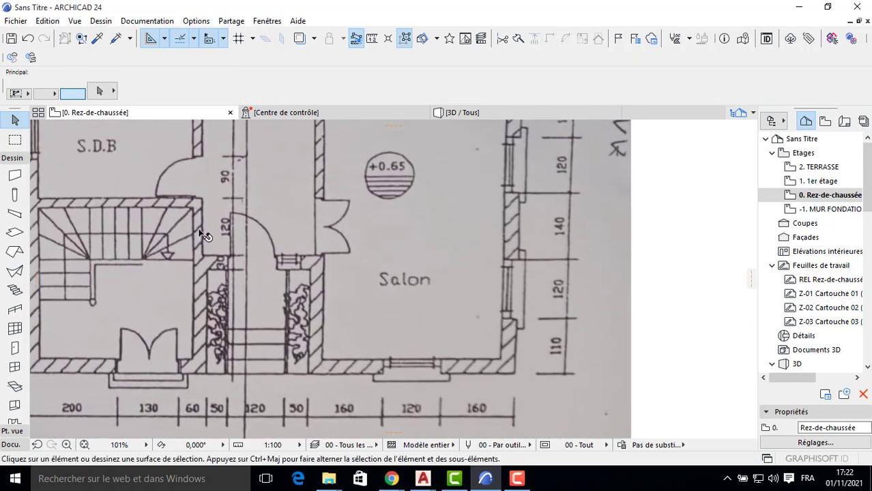
{"action": "scroll", "coordinate": [219, 294], "scroll_direction": "down", "scroll_amount": 4}
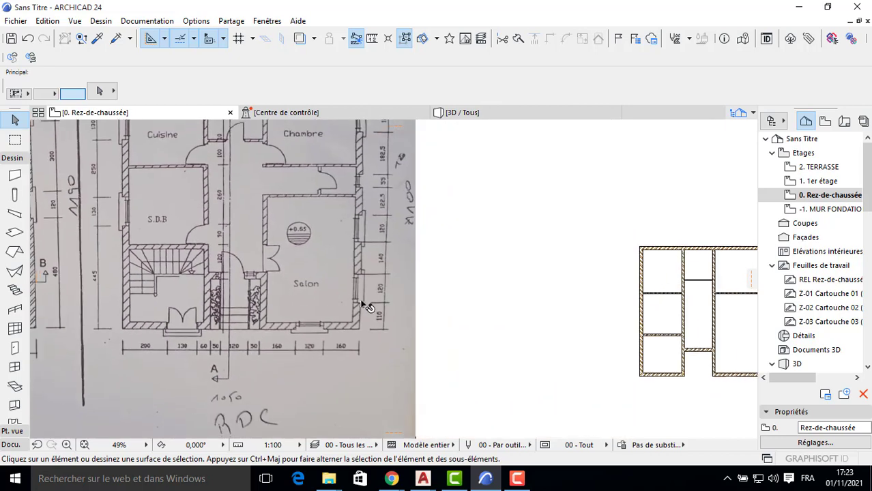
{"action": "scroll", "coordinate": [364, 304], "scroll_direction": "down", "scroll_amount": 2}
{"action": "middle_click_drag", "start_coordinate": [364, 304], "coordinate": [228, 240]}
{"action": "scroll", "coordinate": [412, 279], "scroll_direction": "up", "scroll_amount": 5}
{"action": "left_click_drag", "start_coordinate": [599, 277], "coordinate": [510, 296]}
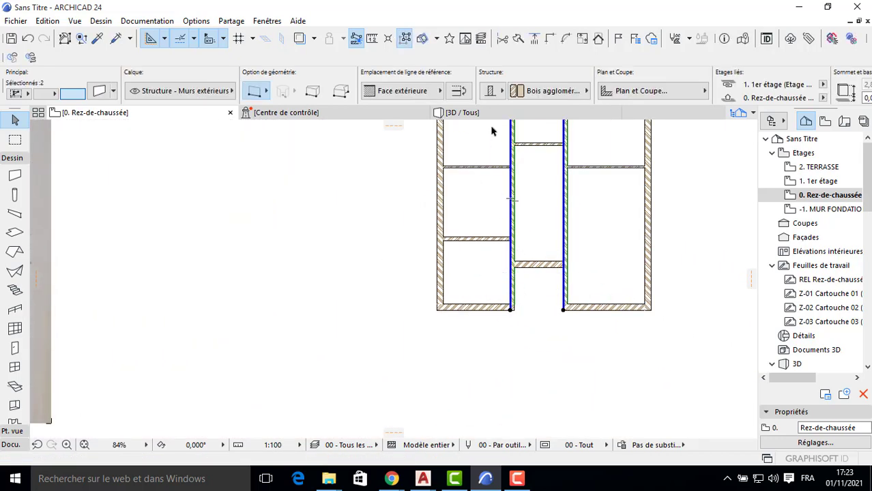
{"action": "left_click", "coordinate": [517, 40]}
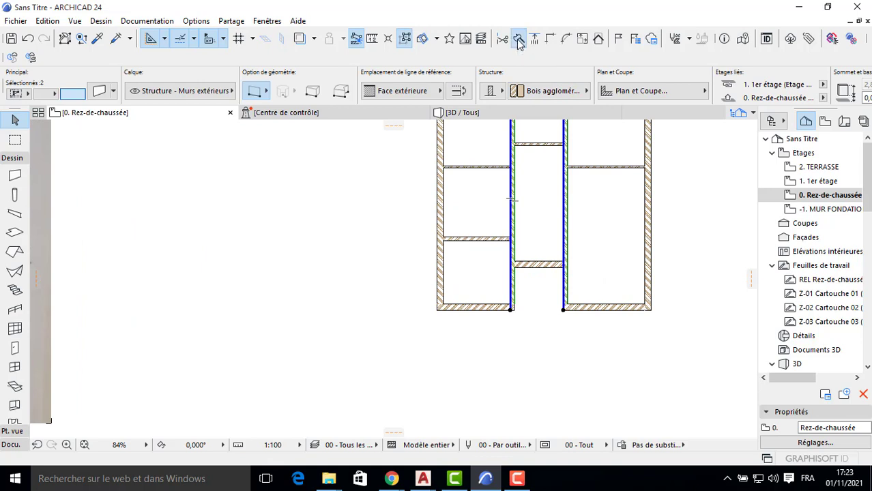
{"action": "left_click", "coordinate": [563, 267]}
{"action": "left_click", "coordinate": [503, 268]}
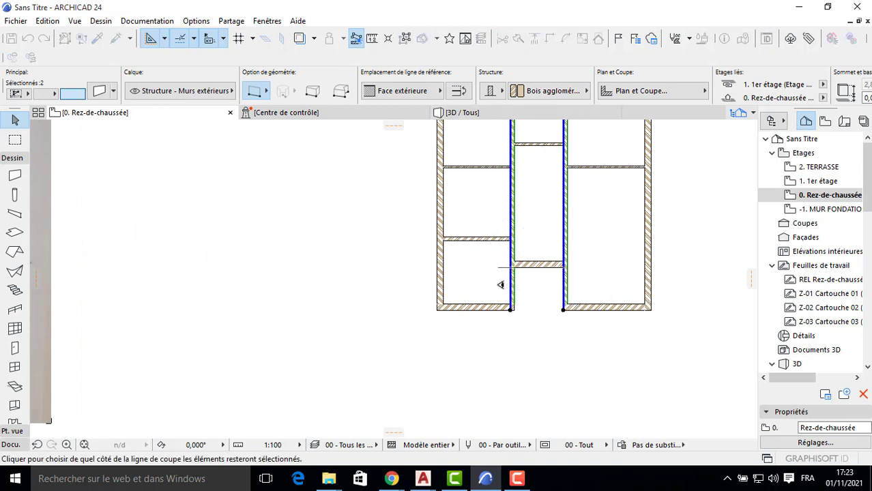
{"action": "left_click", "coordinate": [502, 285]}
Thicken the two selected partition segments below the entrance wall to match the exterior walls
{"action": "scroll", "coordinate": [613, 102], "scroll_direction": "down", "scroll_amount": 4}
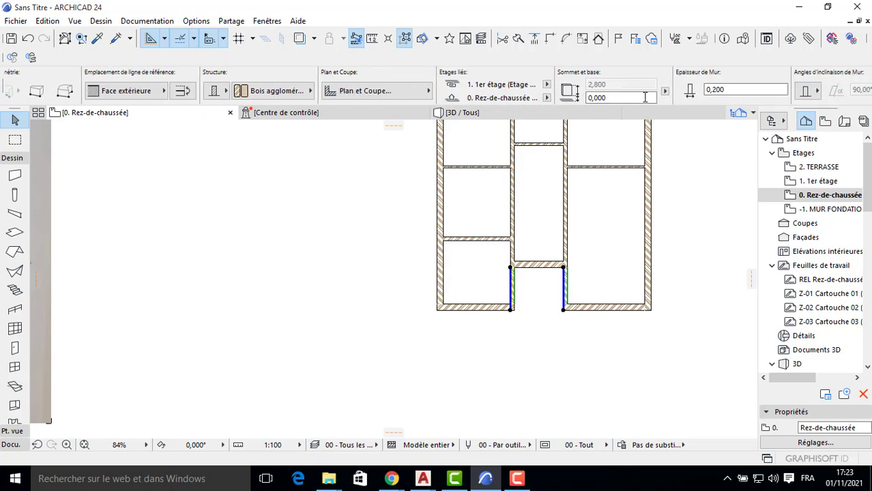
{"action": "left_click", "coordinate": [722, 91]}
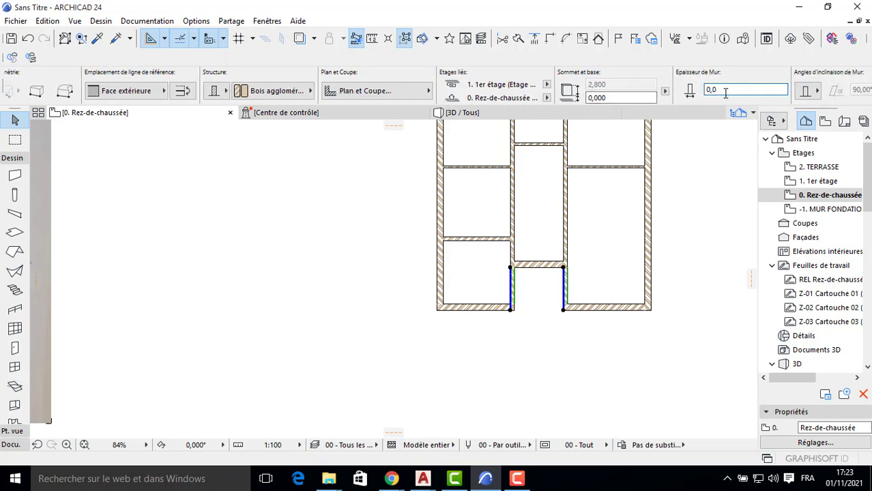
{"action": "key", "text": "Return"}
{"action": "key", "text": "Escape"}
{"action": "scroll", "coordinate": [574, 279], "scroll_direction": "up", "scroll_amount": 4}
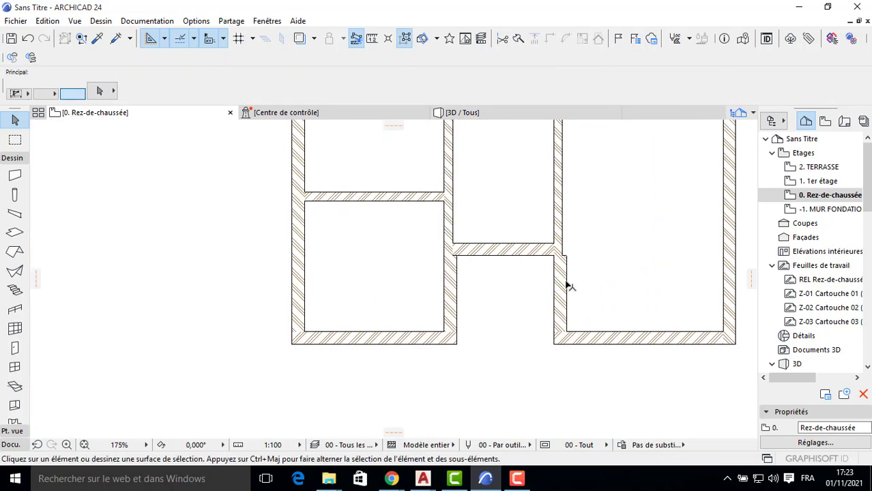
Move the thickened right segment beside the entrance recess 0,1 m straight left to line up with the partition above
{"action": "left_click", "coordinate": [567, 285]}
{"action": "left_click", "coordinate": [567, 285]}
{"action": "type", "text": "0"}
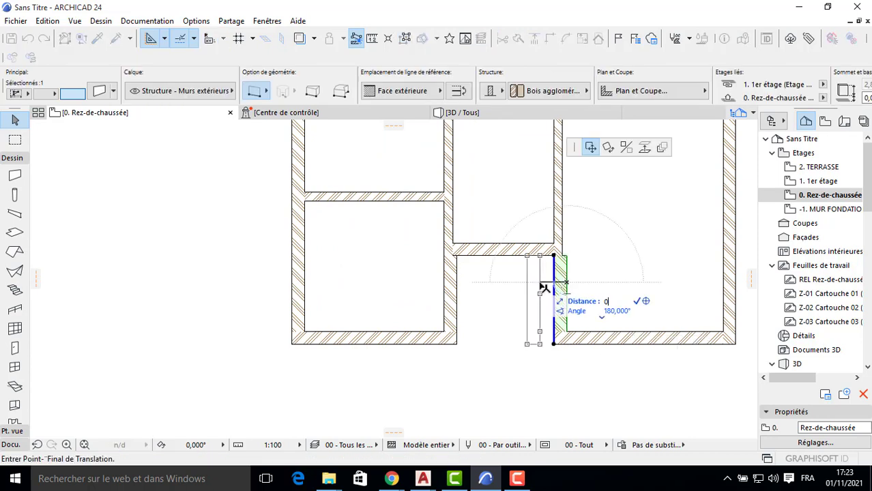
{"action": "type", "text": ",1"}
{"action": "key", "text": "Return"}
{"action": "key", "text": "Escape"}
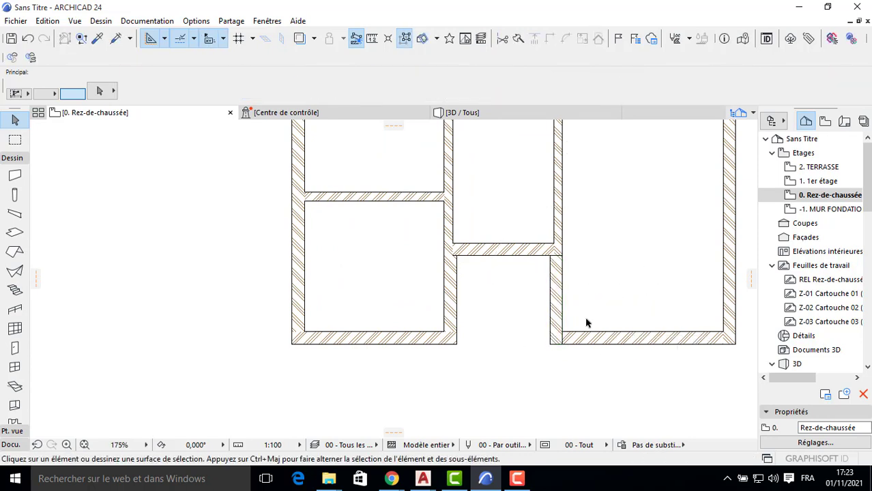
Intersect the recess's right wall with the lower right exterior wall, and the entrance wall with the recess's left wall
{"action": "left_click_drag", "start_coordinate": [587, 322], "coordinate": [541, 351]}
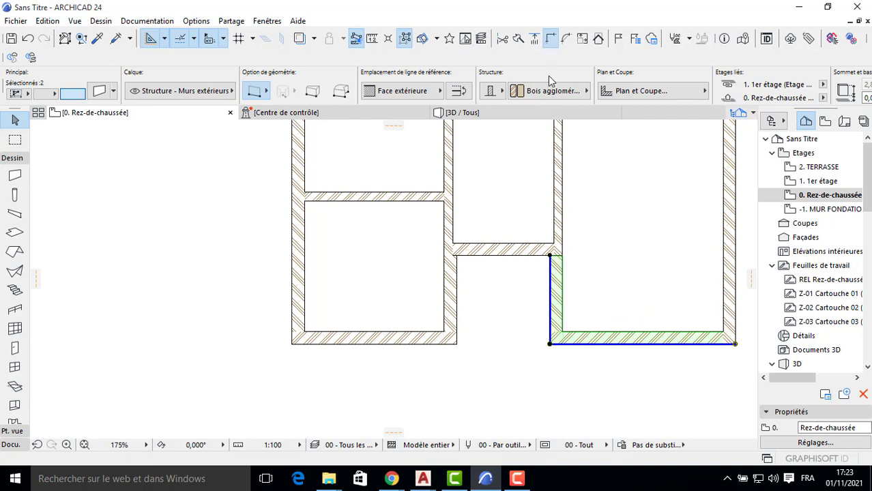
{"action": "left_click", "coordinate": [503, 254]}
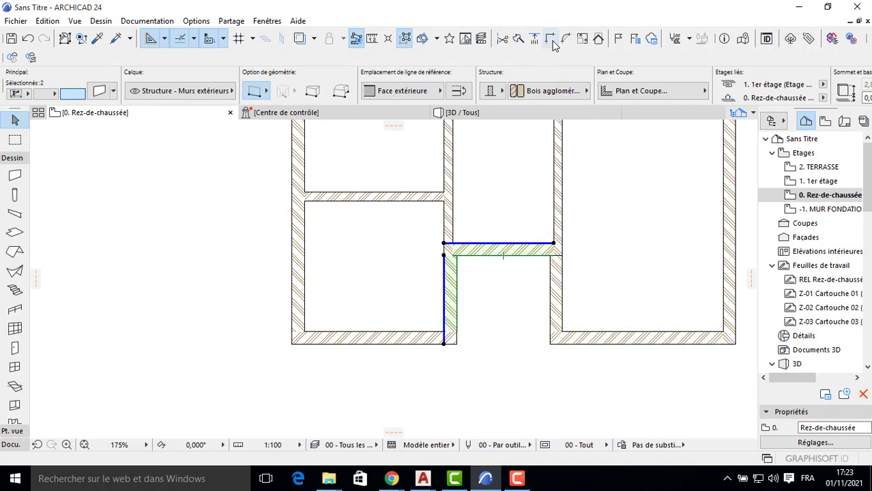
{"action": "left_click", "coordinate": [485, 265]}
Join the left vertical partition and the thicker wall segment below it to the entrance wall's left end
{"action": "left_click", "coordinate": [449, 225]}
{"action": "left_click", "coordinate": [496, 251], "text": "shift"}
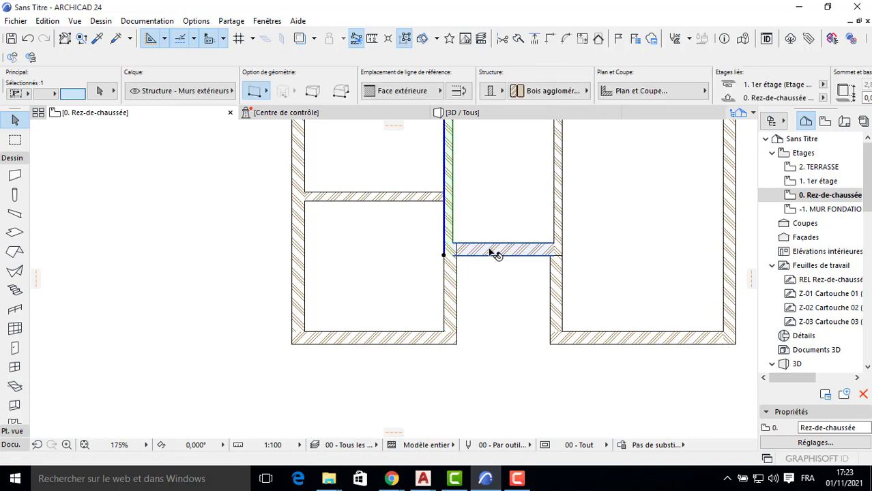
{"action": "left_click", "coordinate": [550, 40]}
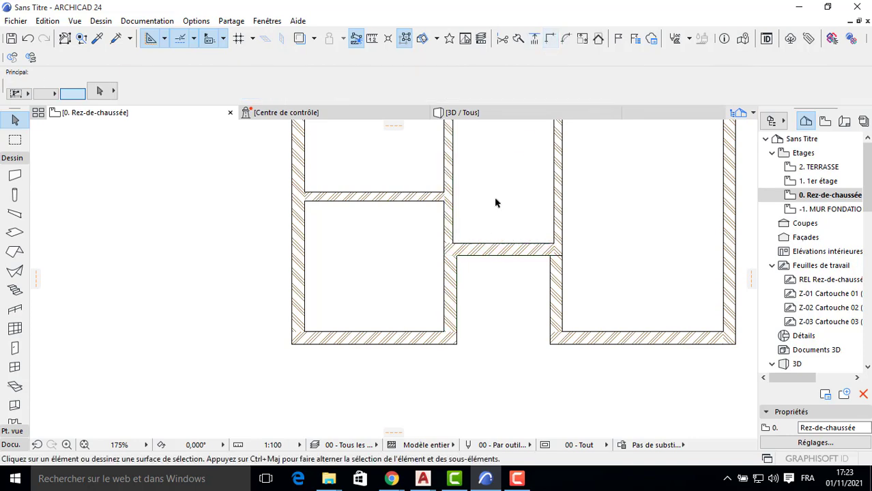
{"action": "scroll", "coordinate": [469, 258], "scroll_direction": "up", "scroll_amount": 3}
{"action": "left_click", "coordinate": [450, 286]}
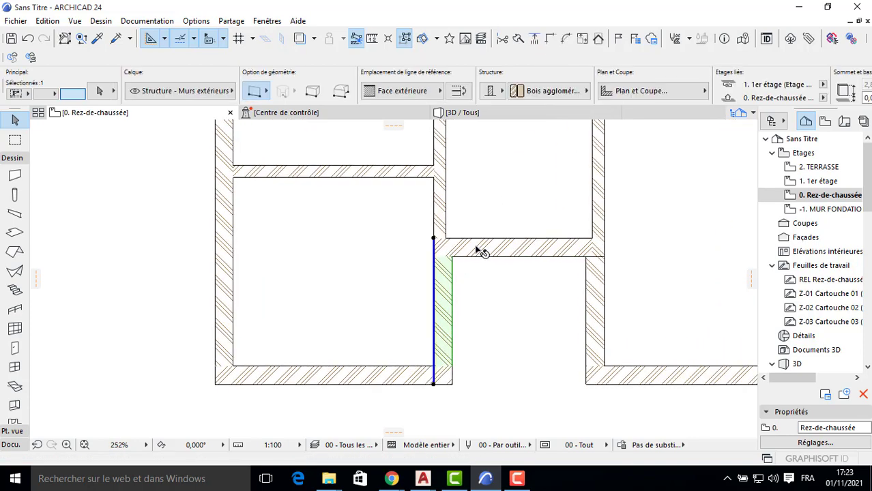
{"action": "left_click", "coordinate": [478, 247], "text": "shift"}
Join the right vertical partition and the thicker wall segment below it to the entrance wall's right end
{"action": "left_click", "coordinate": [598, 211]}
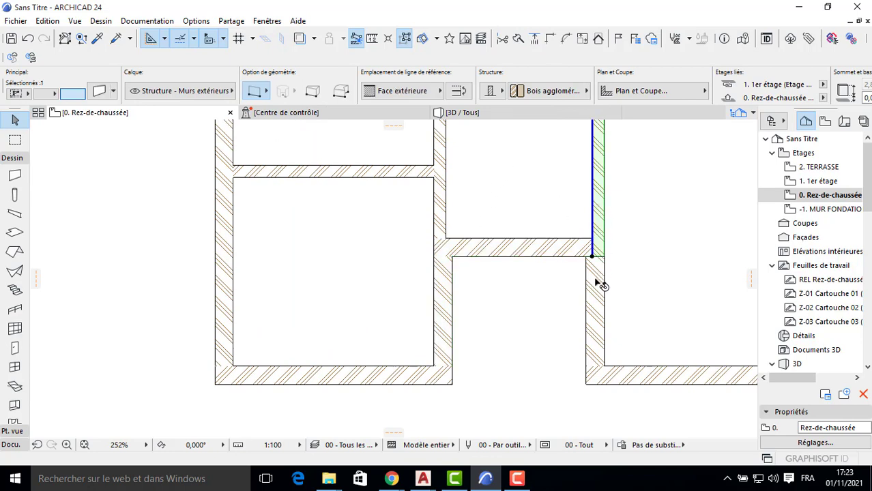
{"action": "left_click", "coordinate": [568, 242], "text": "shift"}
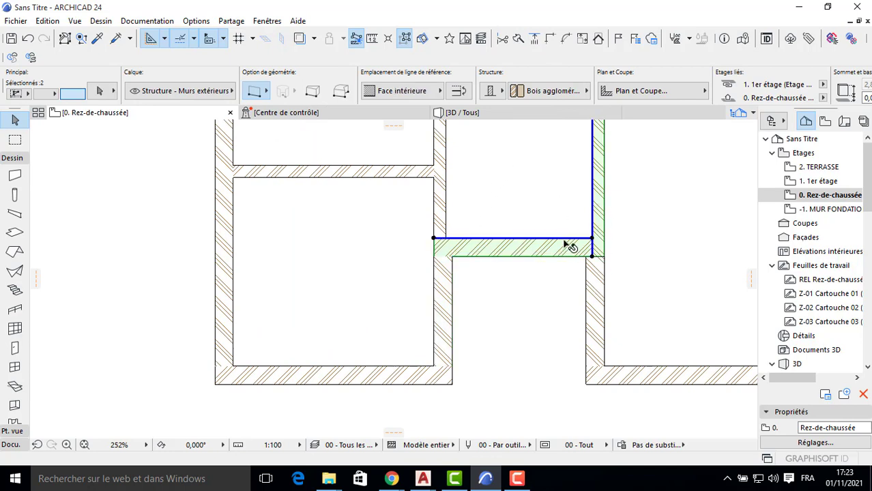
{"action": "left_click", "coordinate": [549, 40]}
{"action": "left_click", "coordinate": [592, 279]}
{"action": "left_click", "coordinate": [551, 240], "text": "shift"}
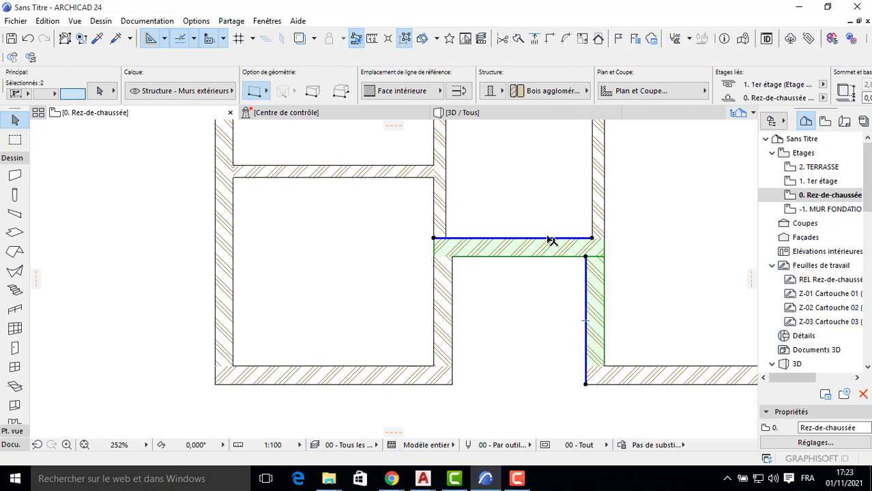
{"action": "left_click", "coordinate": [549, 39]}
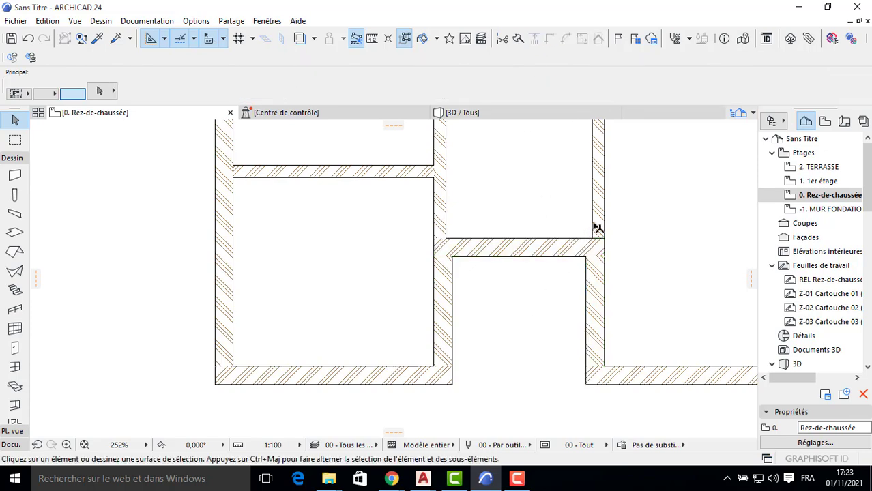
{"action": "left_click", "coordinate": [595, 227]}
{"action": "left_click", "coordinate": [550, 240], "text": "shift"}
{"action": "left_click", "coordinate": [551, 40]}
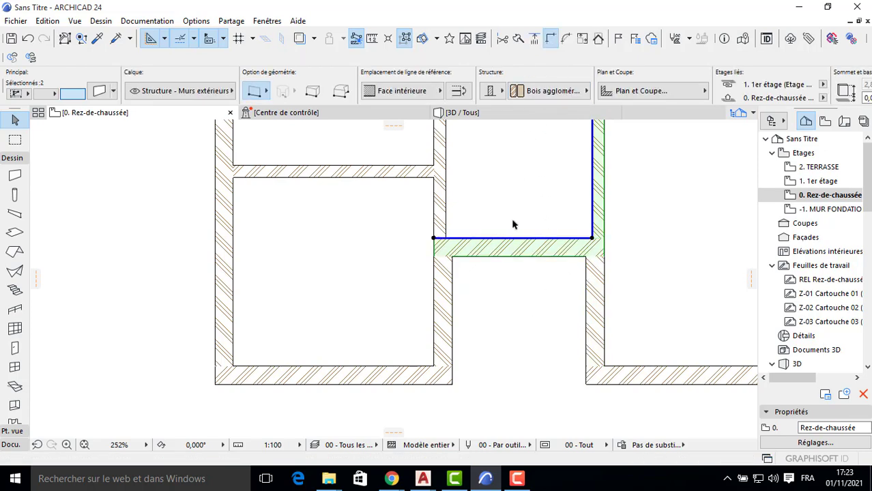
Copy the right room's horizontal partition 1,3 m straight down and trim away the vertical partition between the original and the copy
{"action": "scroll", "coordinate": [487, 316], "scroll_direction": "down", "scroll_amount": 3}
{"action": "scroll", "coordinate": [479, 318], "scroll_direction": "up", "scroll_amount": 2}
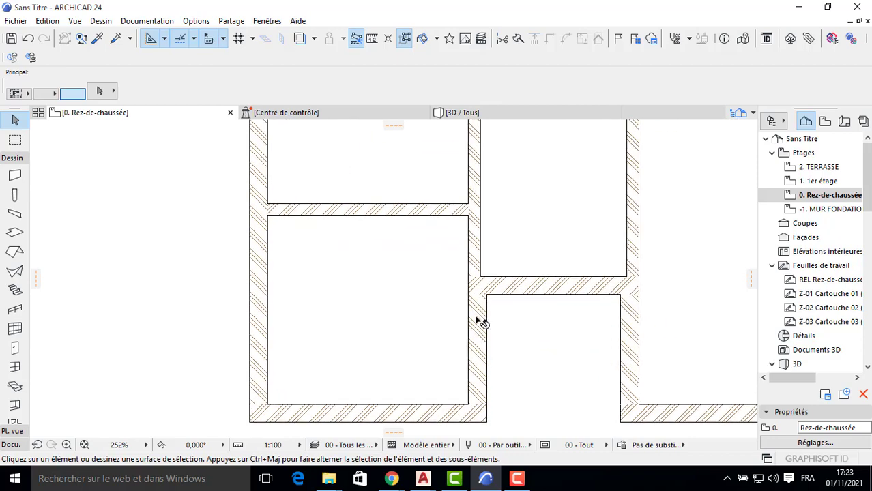
{"action": "scroll", "coordinate": [486, 347], "scroll_direction": "down", "scroll_amount": 4}
{"action": "scroll", "coordinate": [532, 240], "scroll_direction": "up", "scroll_amount": 4}
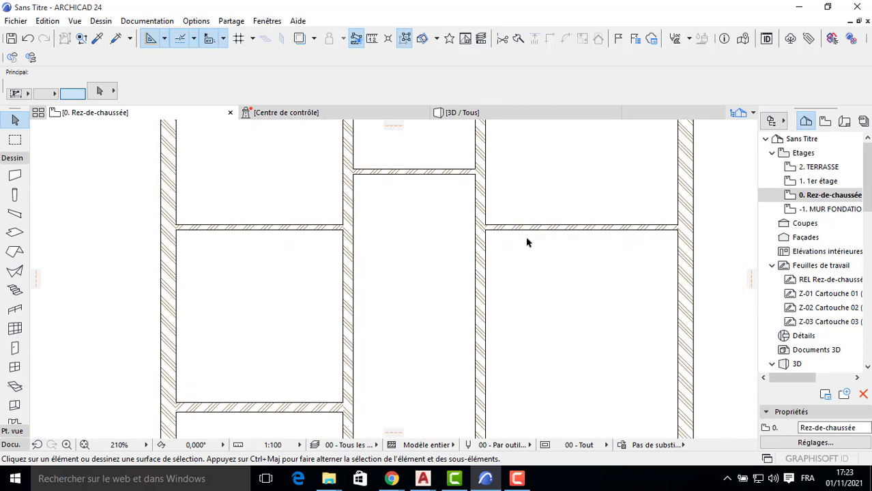
{"action": "left_click", "coordinate": [534, 230]}
{"action": "left_click", "coordinate": [530, 230]}
{"action": "key", "text": "ctrl"}
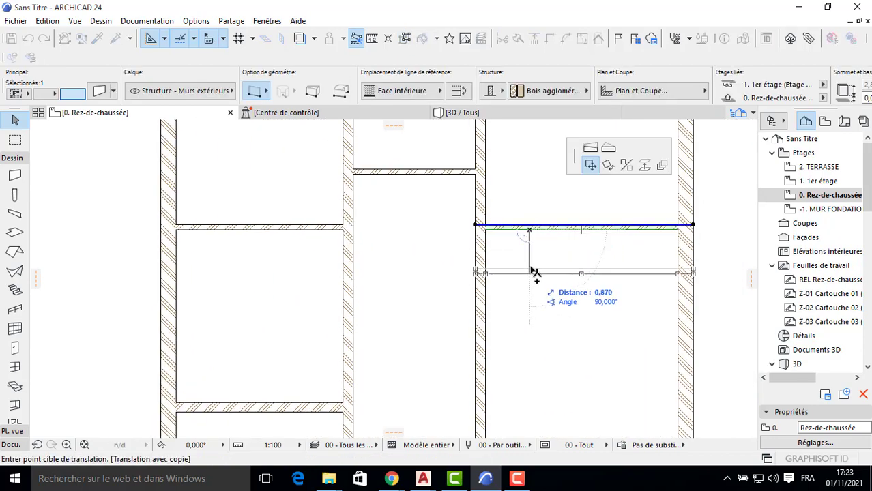
{"action": "type", "text": "1,3"}
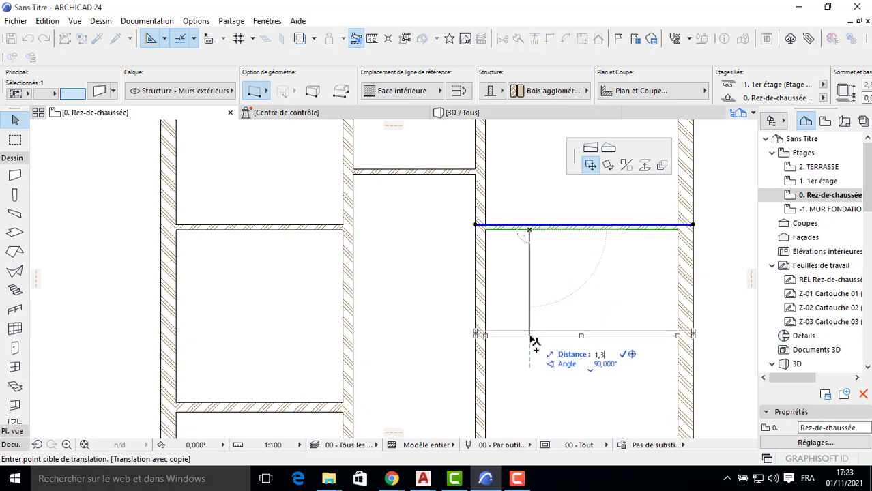
{"action": "key", "text": "Return"}
{"action": "left_click", "coordinate": [488, 258]}
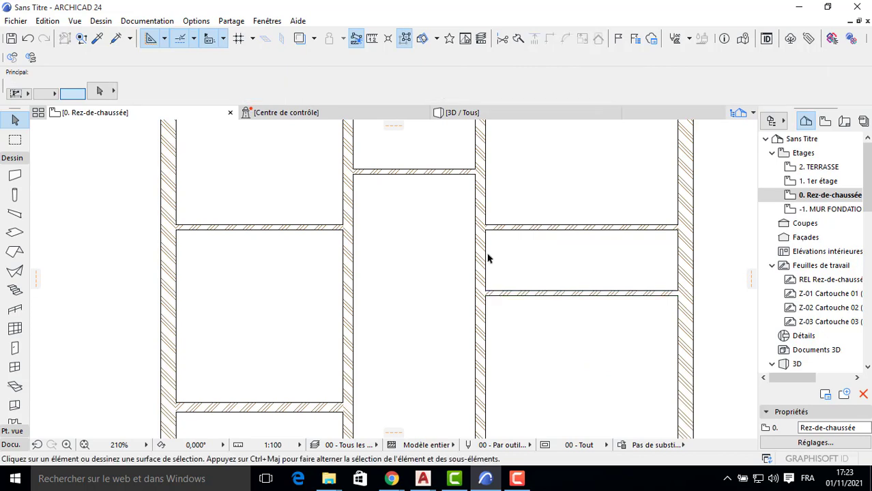
{"action": "left_click", "coordinate": [485, 258], "text": "ctrl"}
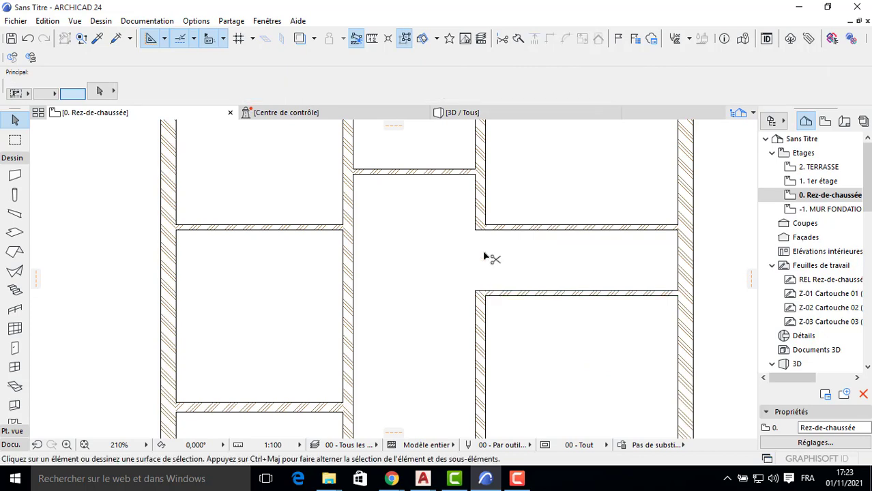
Draw a 0,1 m thick wall along the right exterior wall's inner face, between the right side's two horizontal partitions
{"action": "double_click", "coordinate": [15, 175]}
{"action": "left_click", "coordinate": [551, 143]}
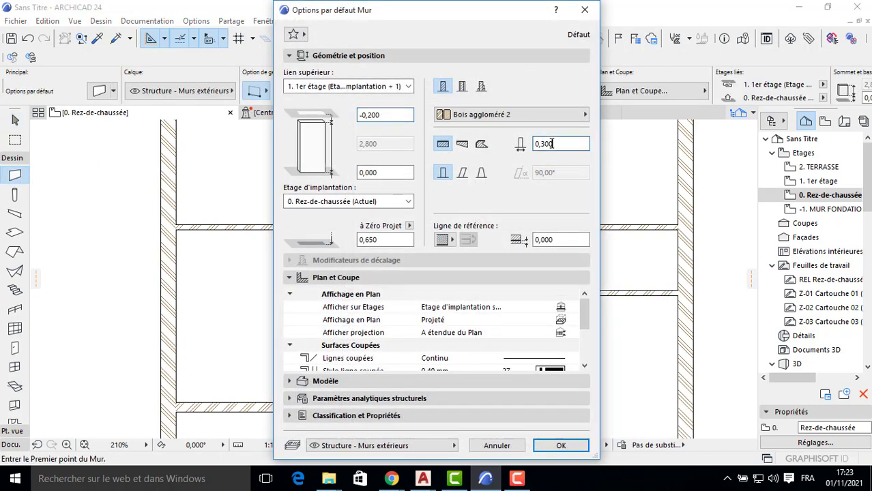
{"action": "type", "text": "0,1"}
{"action": "key", "text": "Return"}
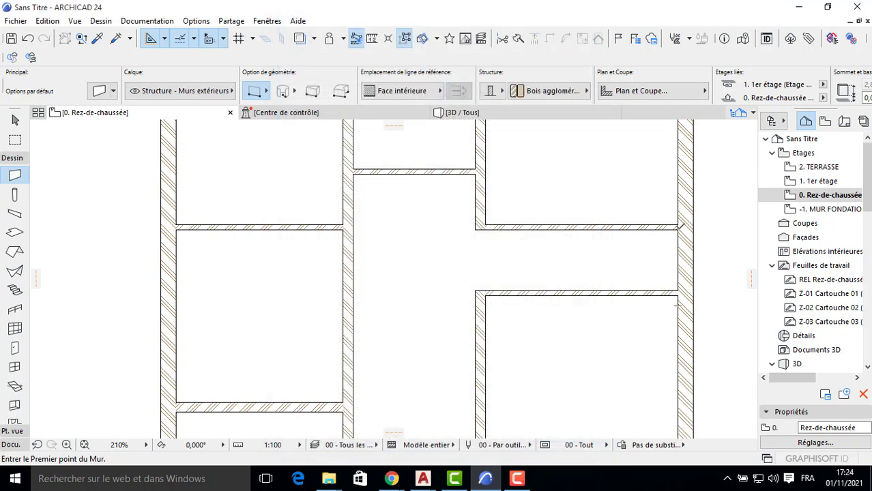
{"action": "left_click", "coordinate": [678, 228]}
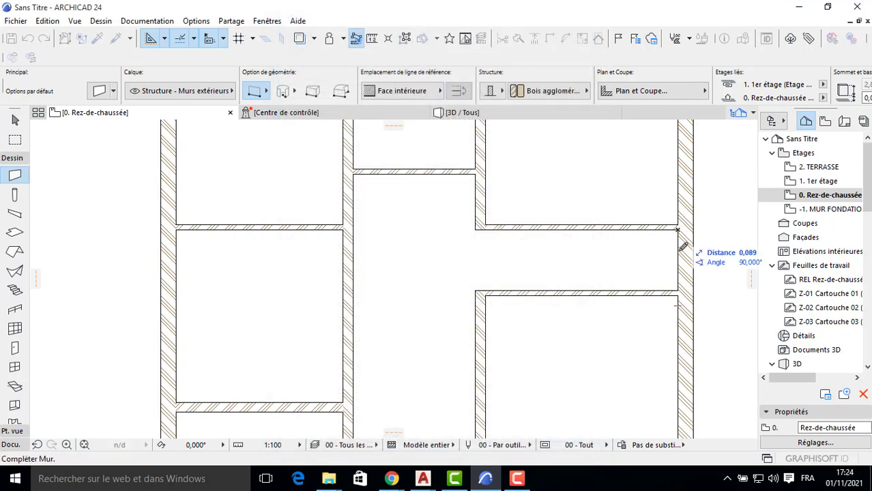
{"action": "left_click", "coordinate": [678, 292]}
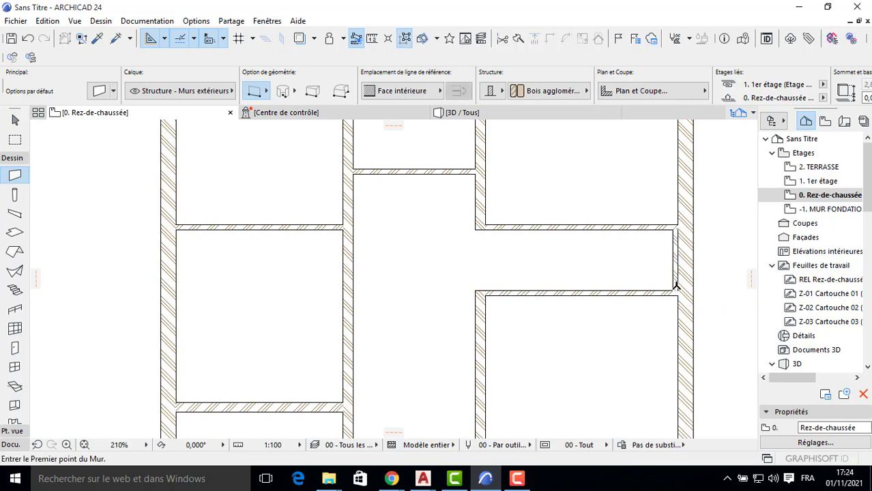
{"action": "key", "text": "Escape"}
Move the short vertical wall between the right side's horizontal partitions 2 m to the left
{"action": "left_click", "coordinate": [673, 266]}
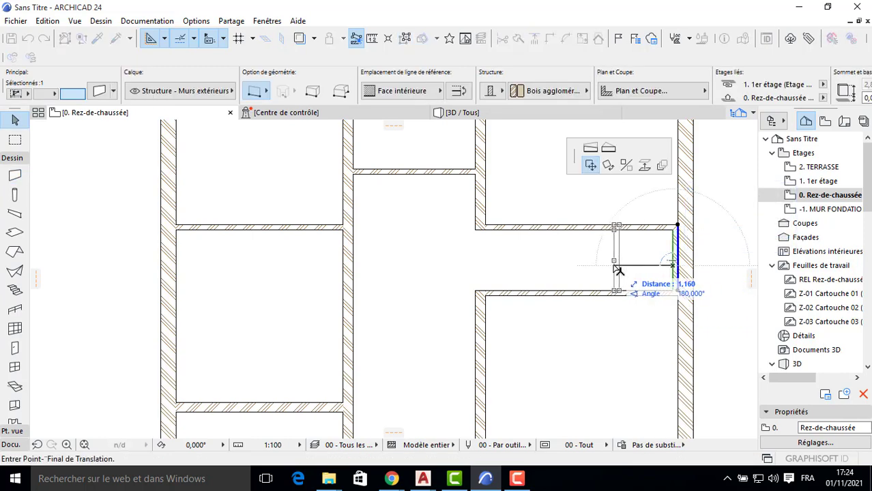
{"action": "type", "text": "2"}
{"action": "key", "text": "Return"}
{"action": "key", "text": "Escape"}
Copy all the ground floor walls to the same position on the MUR FONDATION storey
{"action": "scroll", "coordinate": [412, 254], "scroll_direction": "down", "scroll_amount": 6}
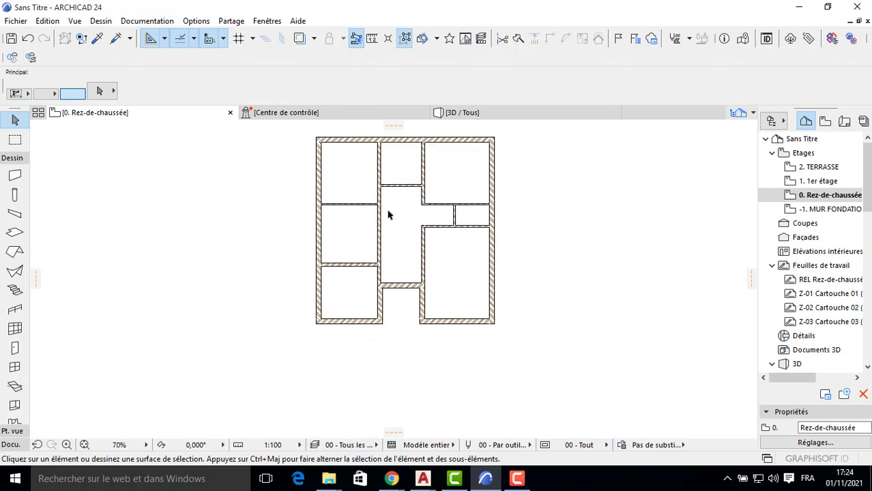
{"action": "middle_click_drag", "start_coordinate": [426, 197], "coordinate": [431, 242]}
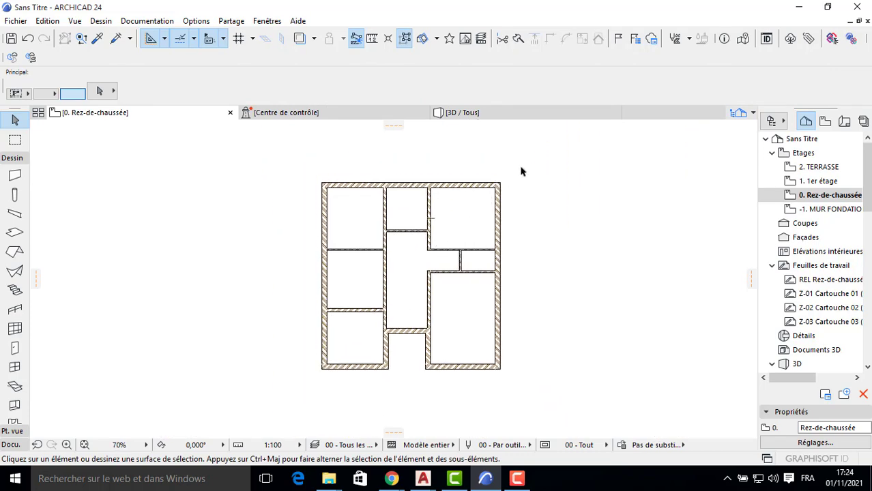
{"action": "left_click", "coordinate": [524, 166]}
{"action": "left_click", "coordinate": [301, 386]}
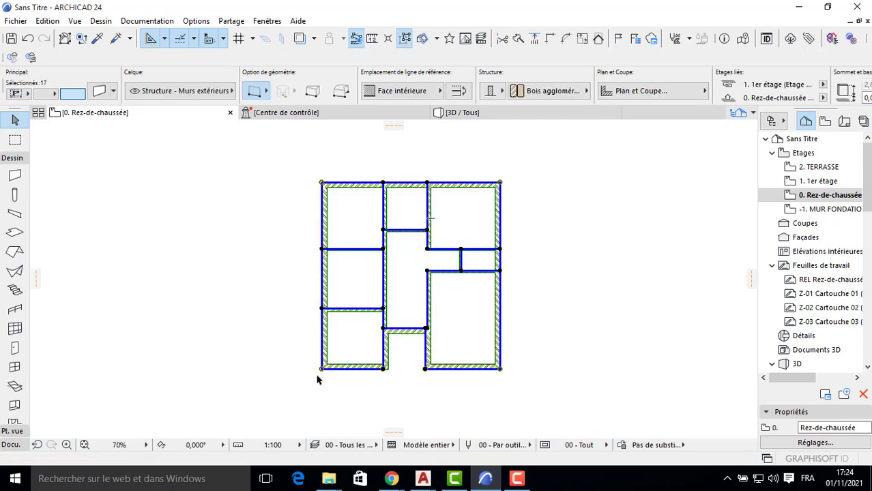
{"action": "double_click", "coordinate": [815, 211]}
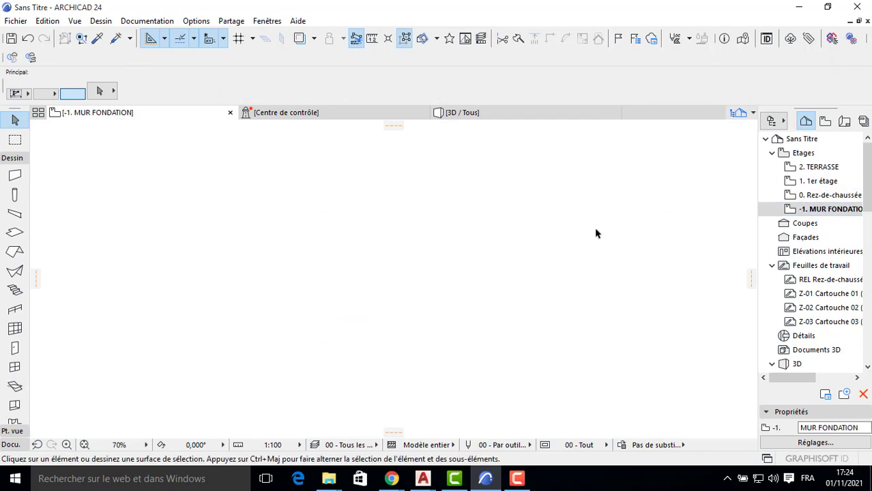
{"action": "key", "text": "ctrl+v"}
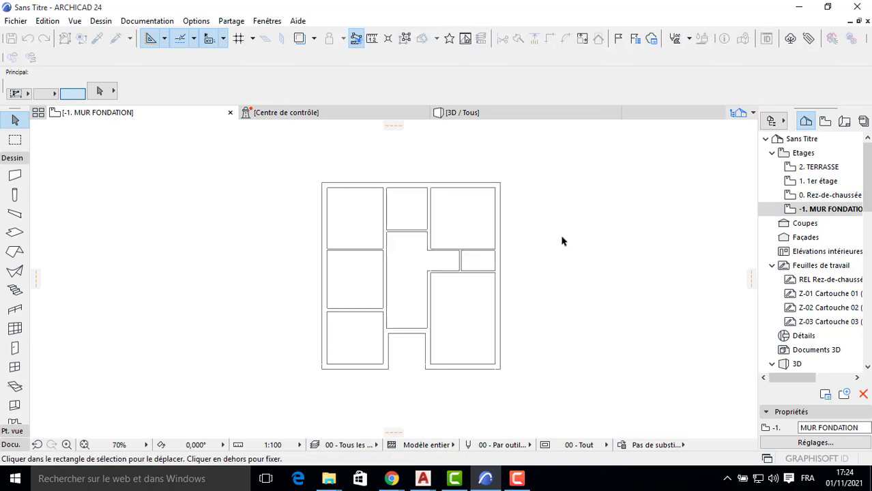
{"action": "key", "text": "Escape"}
Delete the interior partitions from the foundation storey and intersect the entrance wall with the recess's right wall
{"action": "left_click", "coordinate": [446, 209]}
{"action": "left_click", "coordinate": [354, 311]}
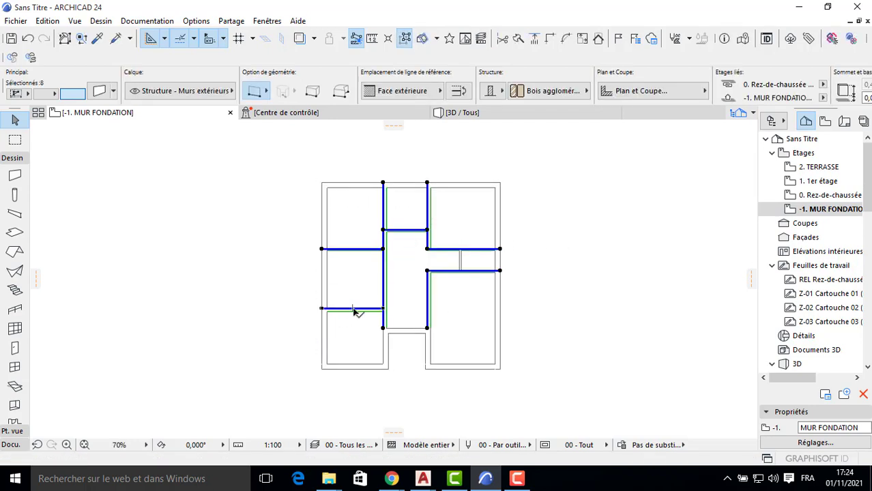
{"action": "key", "text": "Delete"}
{"action": "left_click_drag", "start_coordinate": [470, 259], "coordinate": [444, 282]}
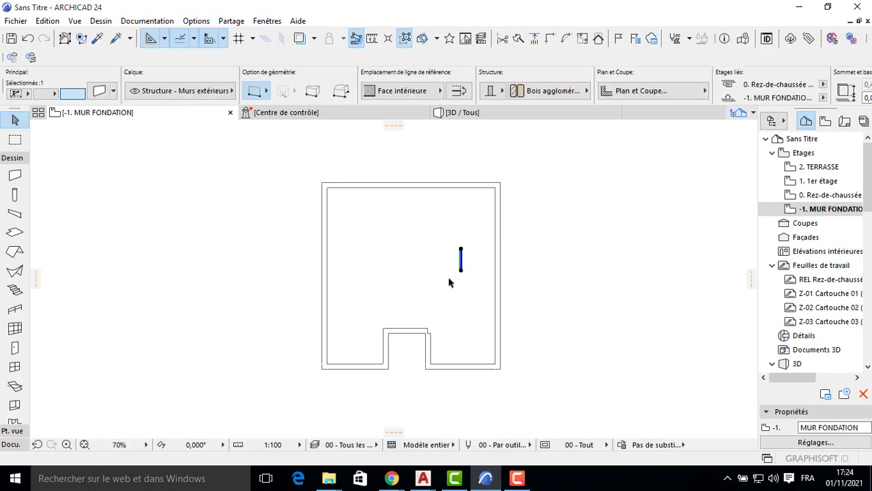
{"action": "key", "text": "Delete"}
{"action": "left_click_drag", "start_coordinate": [442, 314], "coordinate": [397, 350]}
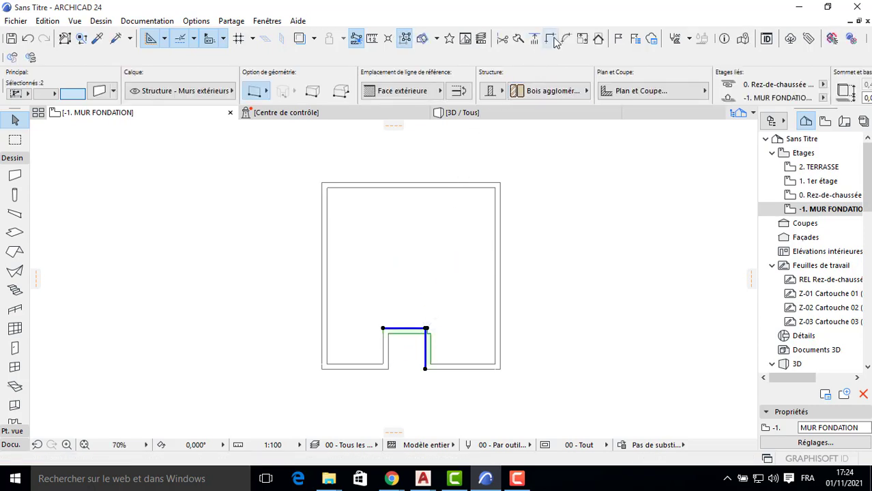
{"action": "left_click", "coordinate": [461, 208]}
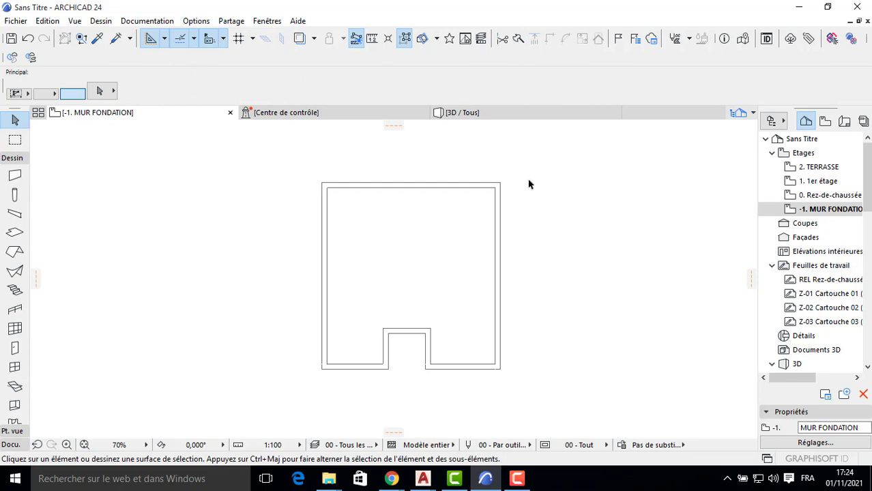
Examine the geometry and position settings of all the foundation walls
{"action": "left_click_drag", "start_coordinate": [529, 184], "coordinate": [275, 374]}
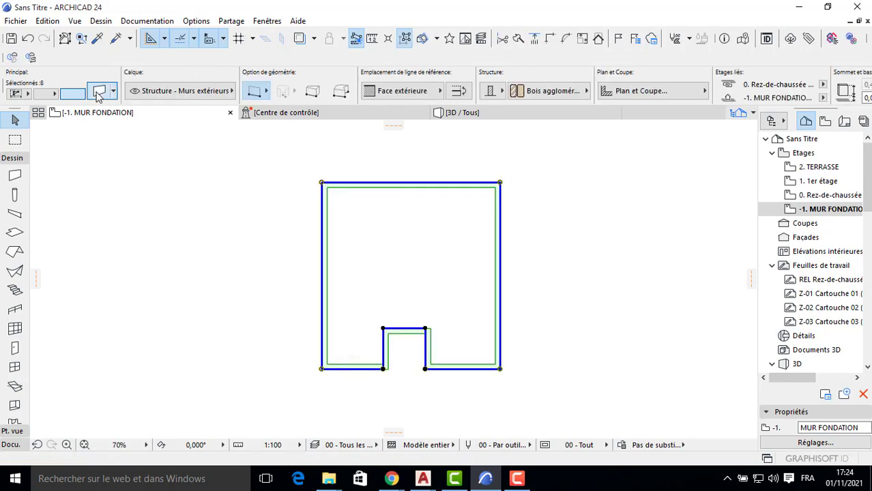
{"action": "left_click", "coordinate": [99, 93]}
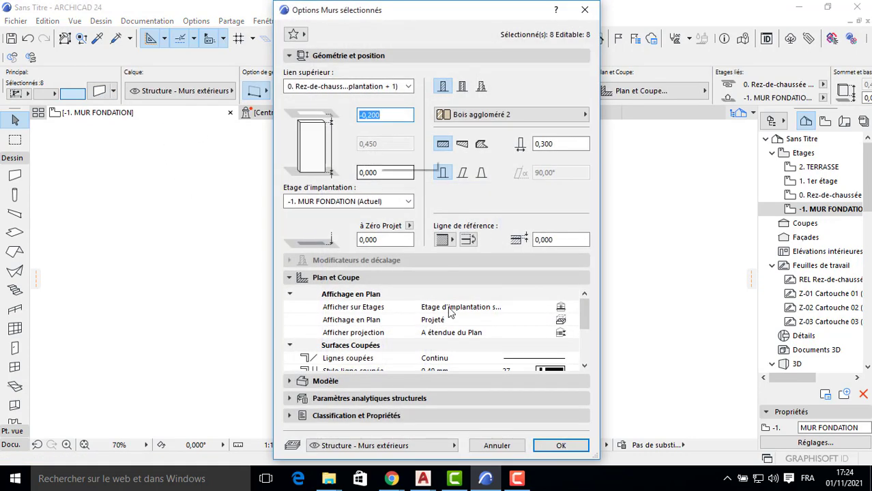
{"action": "left_click", "coordinate": [496, 446]}
{"action": "left_click", "coordinate": [451, 299]}
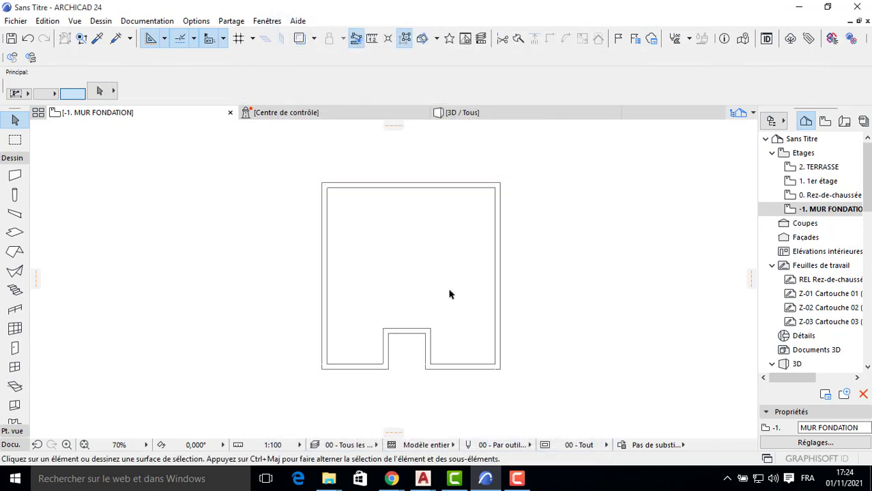
{"action": "key", "text": "F3"}
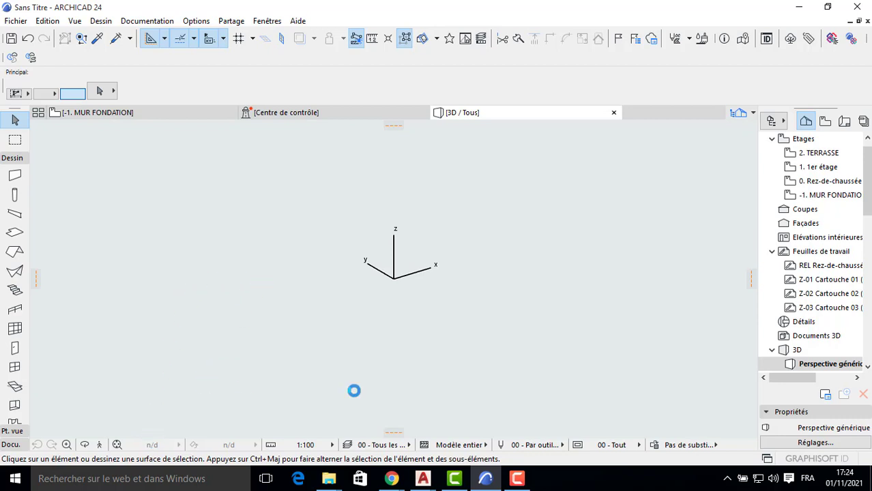
{"action": "left_click", "coordinate": [516, 481]}
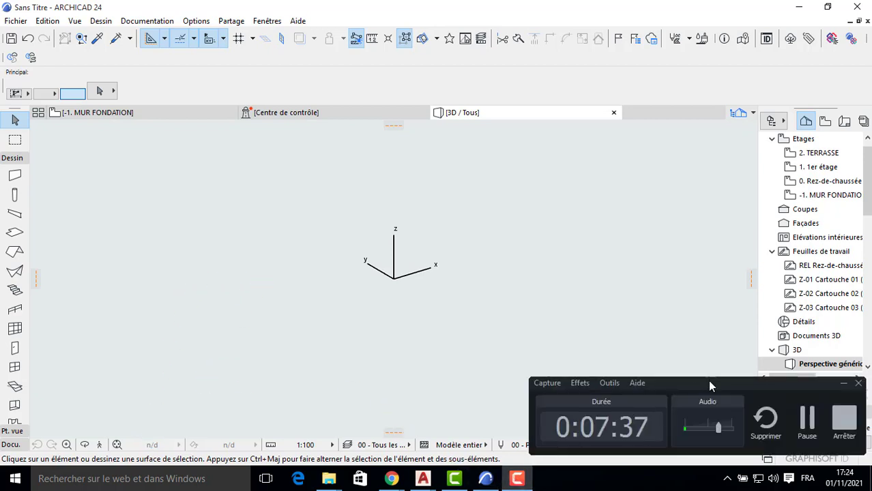
{"action": "left_click", "coordinate": [804, 417]}
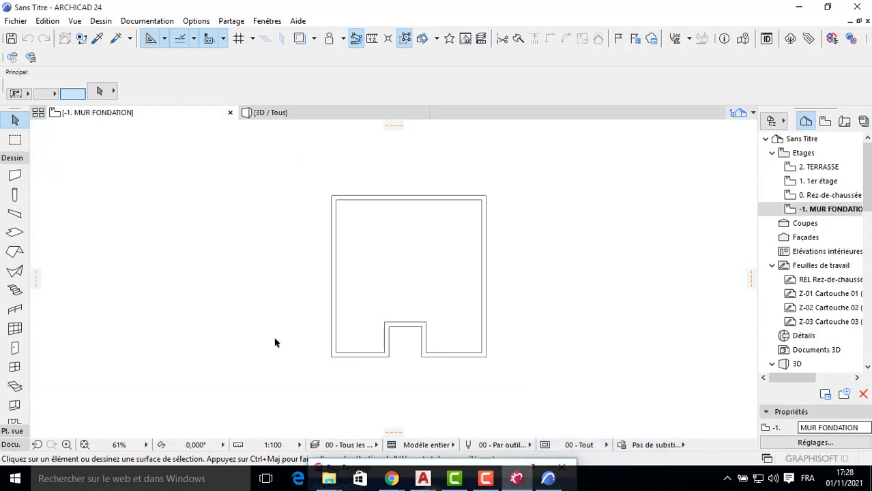
{"action": "left_click_drag", "start_coordinate": [275, 335], "coordinate": [135, 360]}
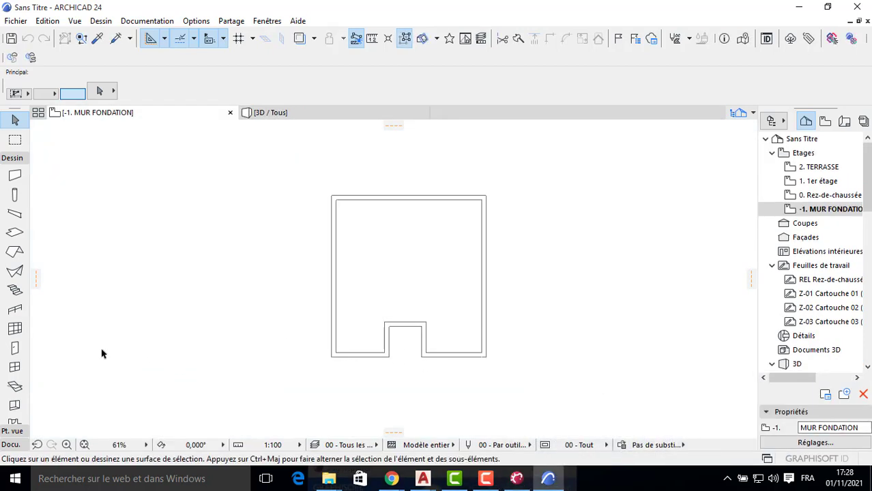
Draw a vertical section line through the middle of the foundation plan and its entrance recess, looking left
{"action": "left_click", "coordinate": [12, 433]}
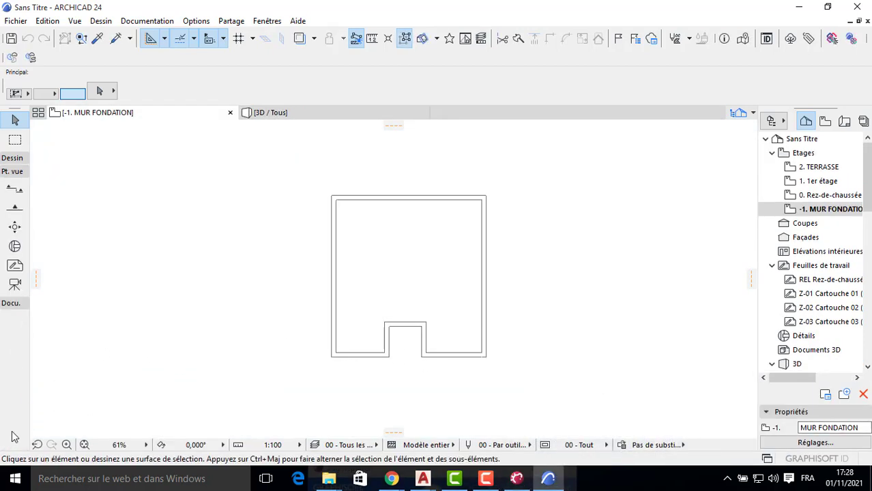
{"action": "left_click", "coordinate": [15, 189]}
{"action": "left_click", "coordinate": [409, 168]}
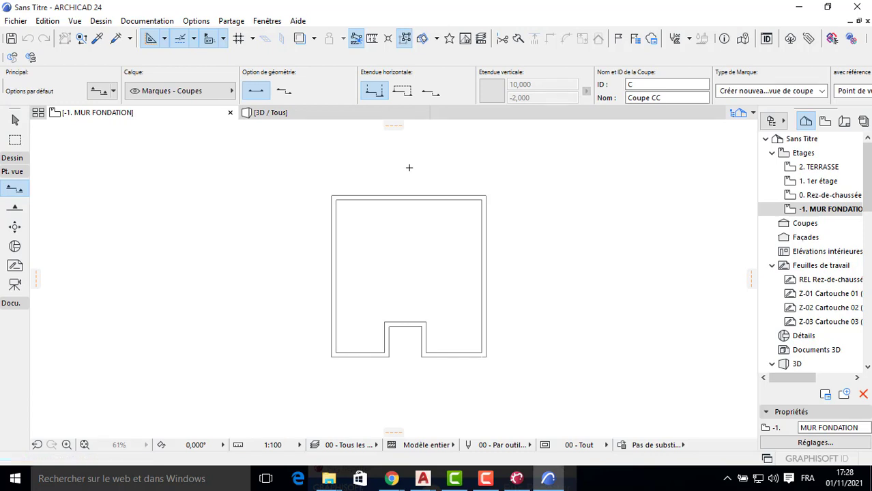
{"action": "left_click", "coordinate": [410, 391]}
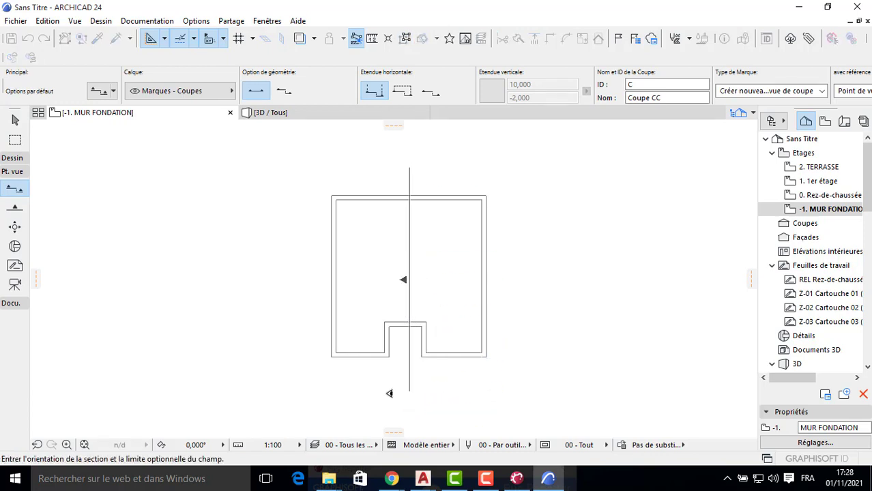
{"action": "left_click", "coordinate": [279, 264]}
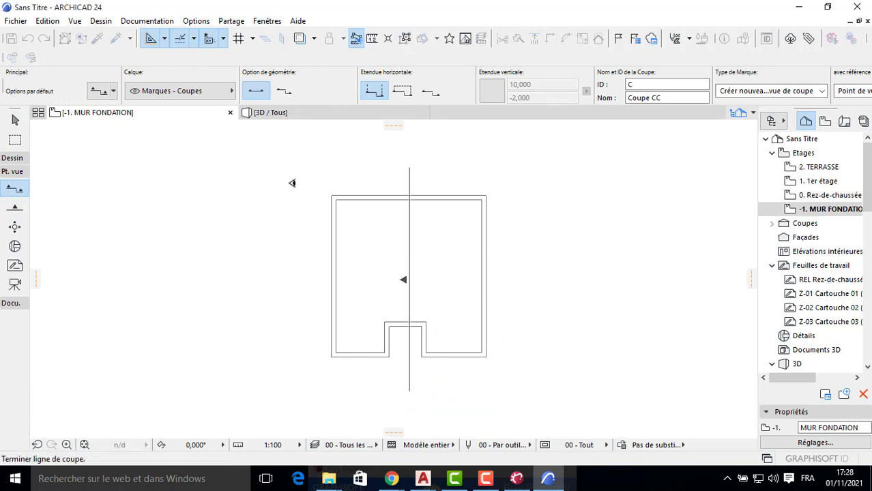
Examine the gap between the foundation walls and the ground floor walls in the section Coupe CC
{"action": "left_click", "coordinate": [771, 223]}
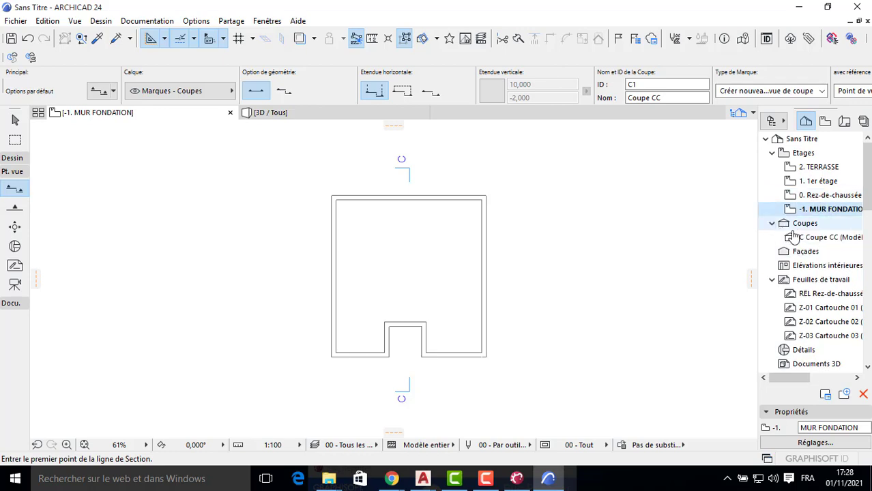
{"action": "double_click", "coordinate": [812, 238]}
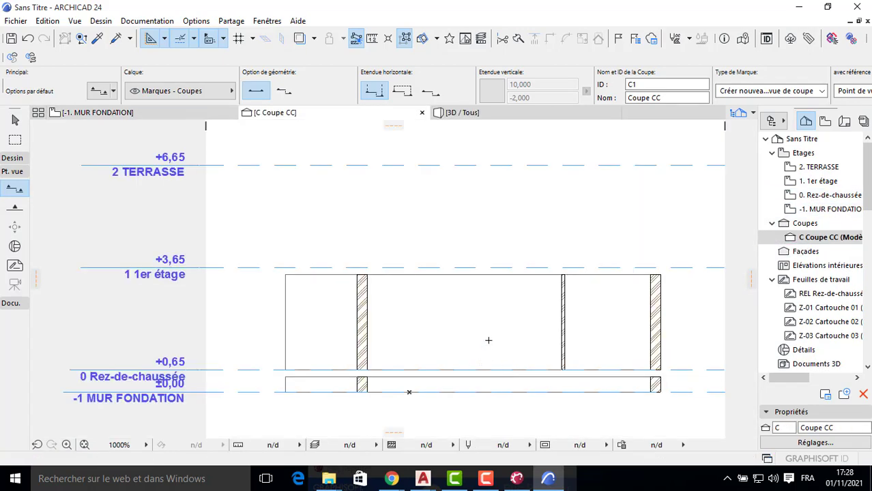
{"action": "scroll", "coordinate": [431, 351], "scroll_direction": "up", "scroll_amount": 2}
{"action": "middle_click_drag", "start_coordinate": [652, 401], "coordinate": [539, 346]}
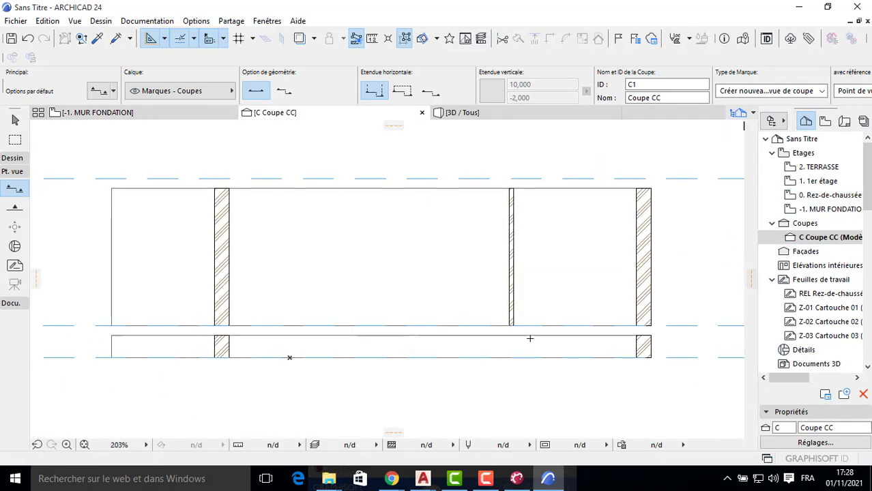
{"action": "scroll", "coordinate": [621, 339], "scroll_direction": "up", "scroll_amount": 2}
{"action": "scroll", "coordinate": [570, 348], "scroll_direction": "down", "scroll_amount": 3}
{"action": "middle_click_drag", "start_coordinate": [225, 326], "coordinate": [472, 303]}
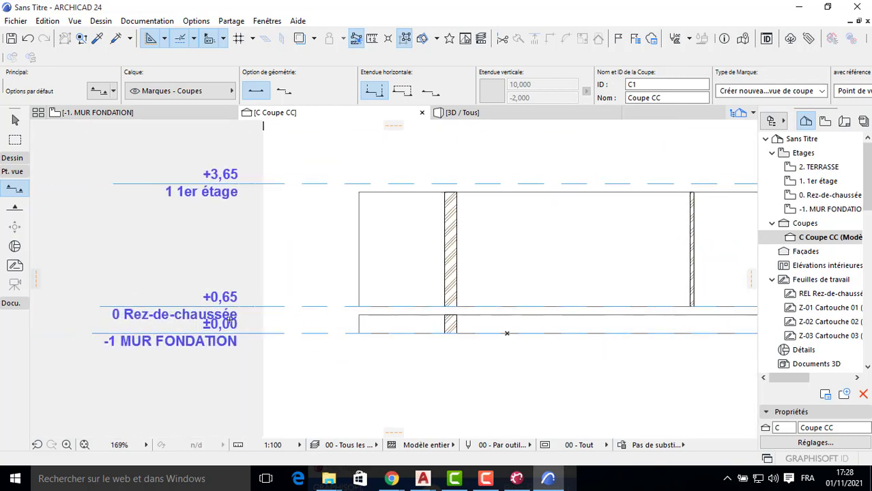
{"action": "scroll", "coordinate": [247, 335], "scroll_direction": "up", "scroll_amount": 3}
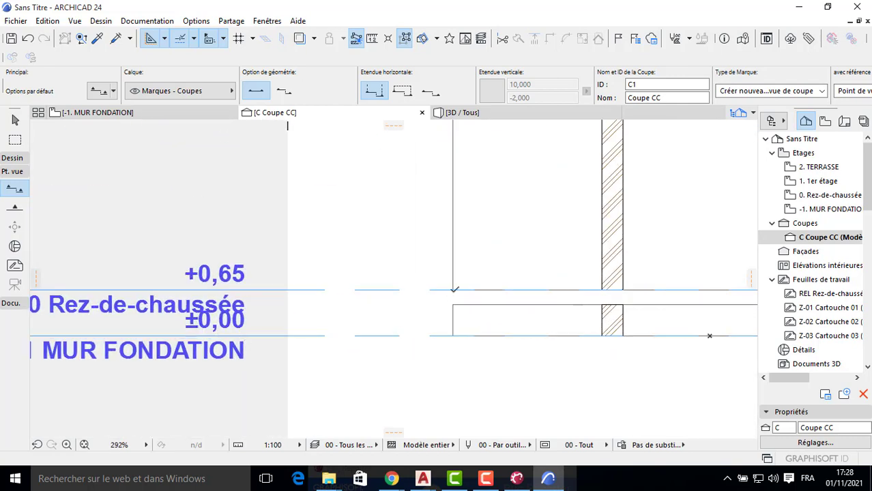
Set the slab defaults on the MUR FONDATION storey to a basic 0,200 m Béton armé (Coulé) structure at elevation 0,650
{"action": "double_click", "coordinate": [829, 208]}
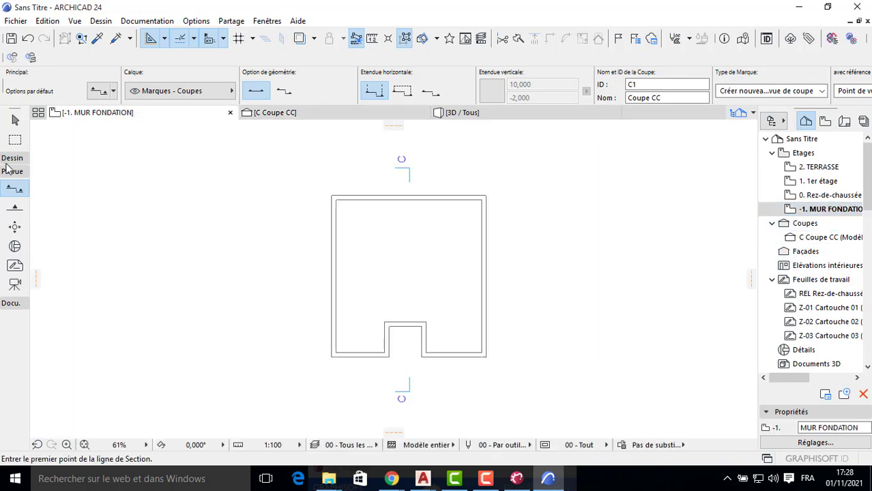
{"action": "left_click", "coordinate": [11, 160]}
{"action": "double_click", "coordinate": [15, 233]}
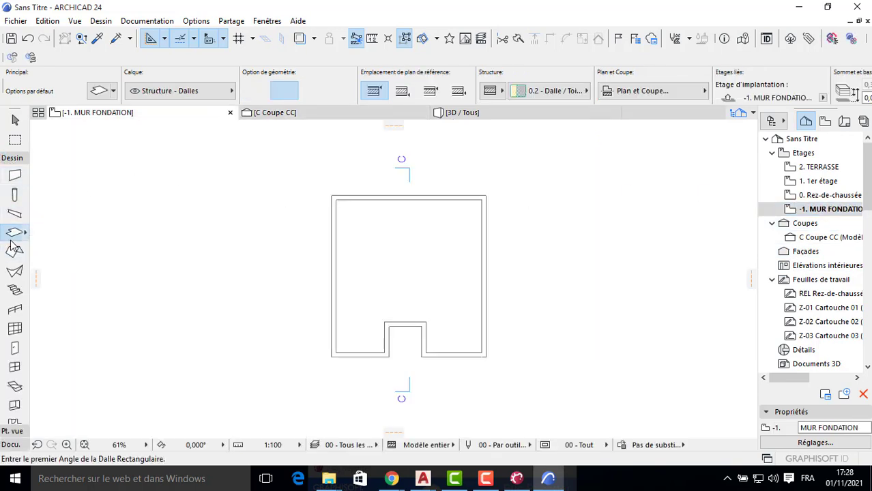
{"action": "left_click", "coordinate": [442, 101]}
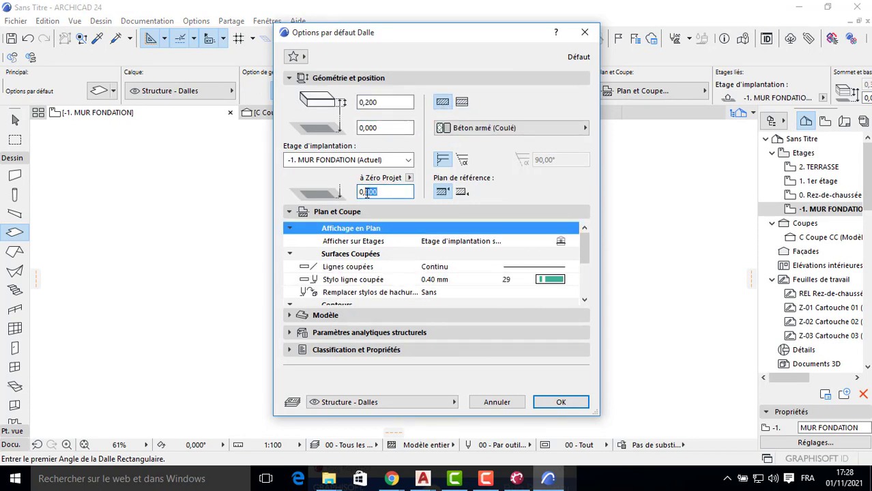
{"action": "type", "text": "650"}
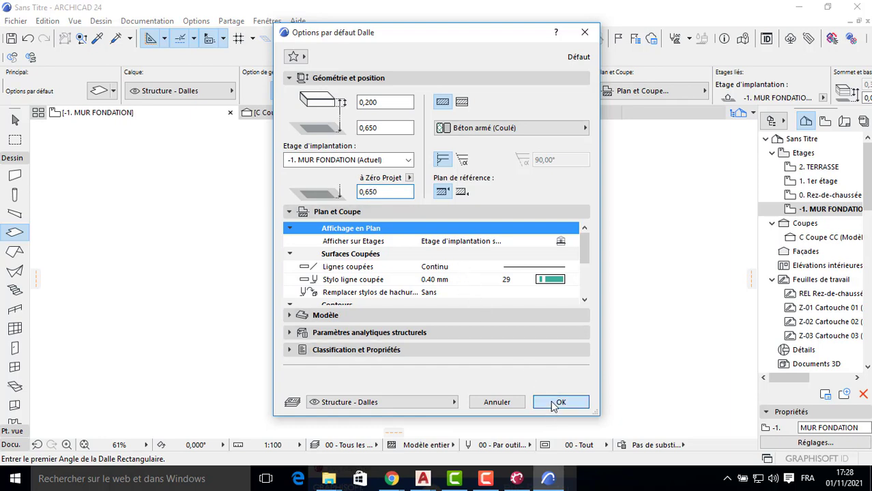
{"action": "left_click", "coordinate": [558, 402]}
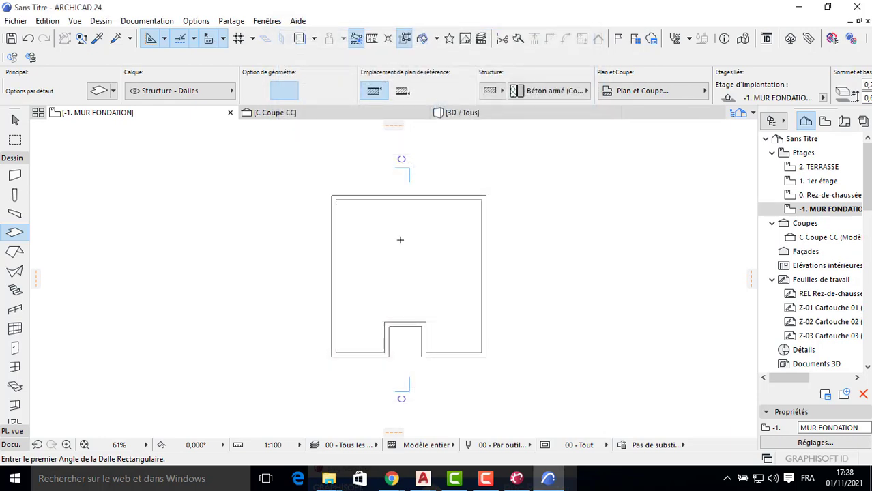
Draw a rectangular slab 10,500 by 11,000 m over the outer outline of the foundation walls
{"action": "left_click", "coordinate": [330, 191]}
{"action": "key", "text": "Escape"}
{"action": "left_click", "coordinate": [334, 193]}
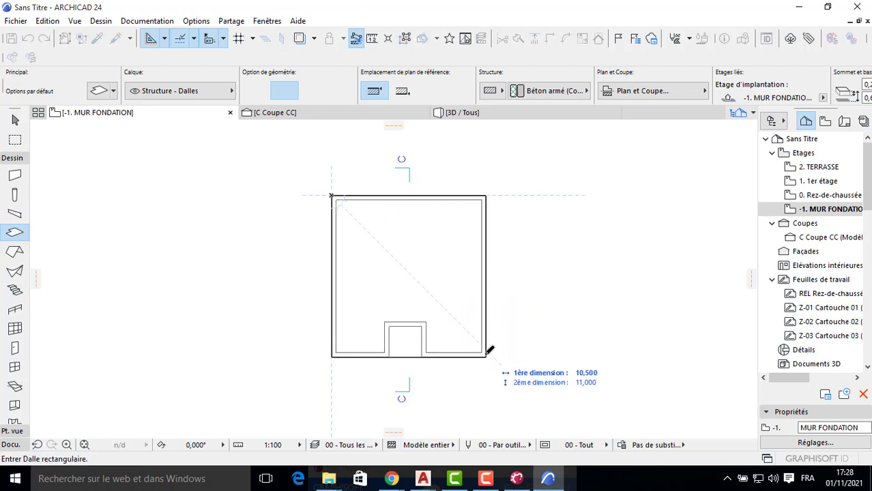
{"action": "key", "text": "Escape"}
Try to subtract the entrance recess area from the new foundation slab
{"action": "left_click", "coordinate": [407, 359], "text": "shift"}
{"action": "scroll", "coordinate": [400, 360], "scroll_direction": "up", "scroll_amount": 3}
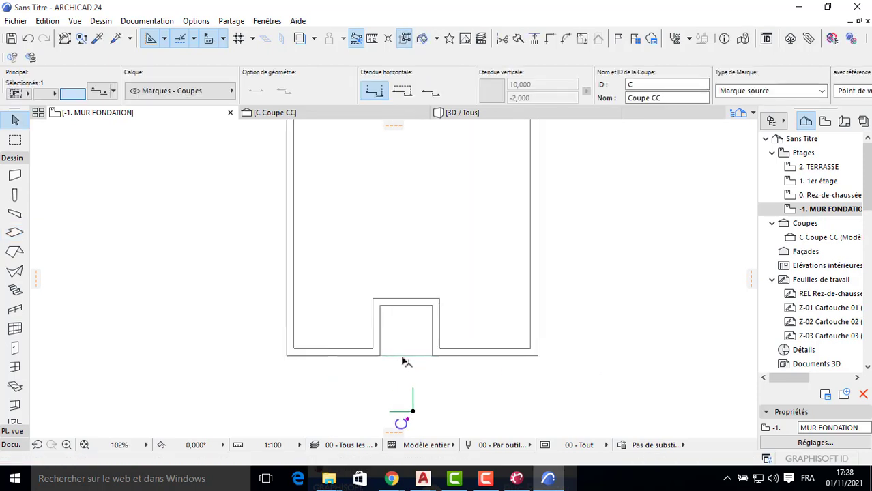
{"action": "left_click", "coordinate": [397, 355]}
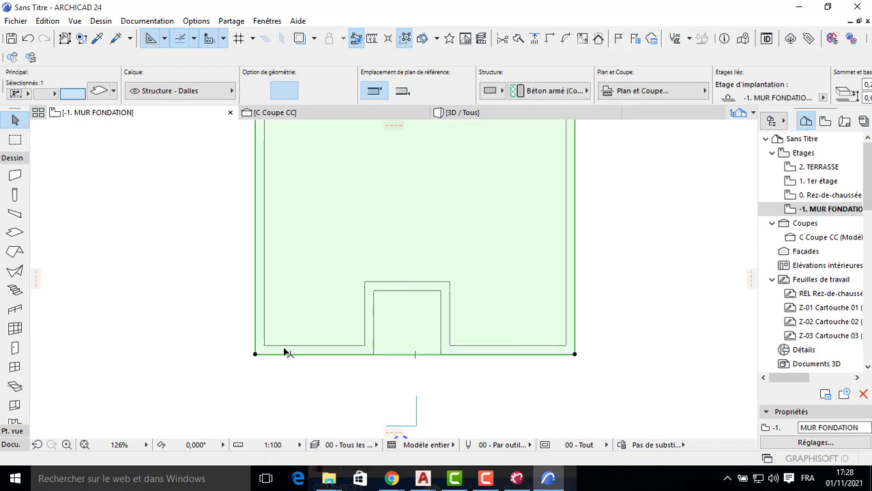
{"action": "left_click", "coordinate": [255, 357]}
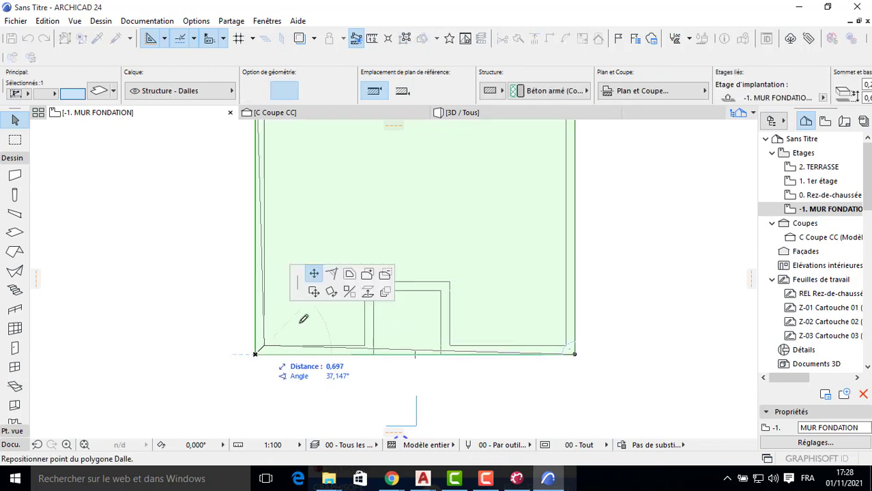
{"action": "left_click", "coordinate": [384, 273]}
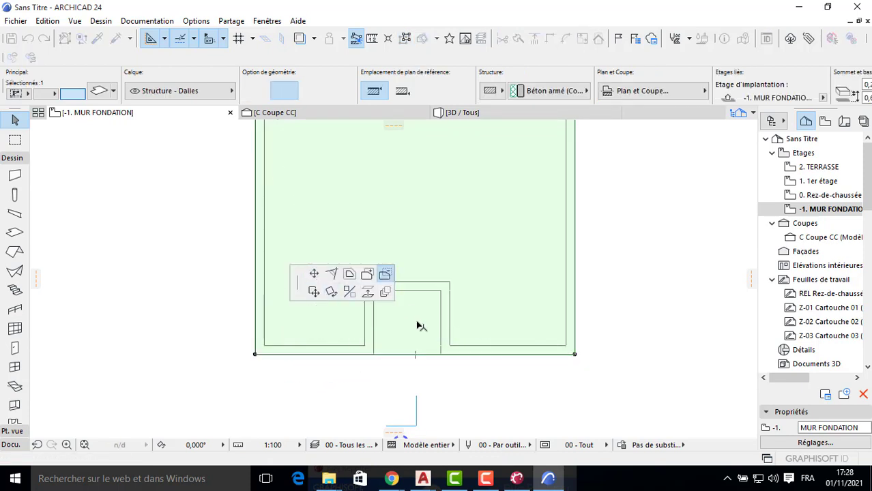
{"action": "left_click", "coordinate": [256, 356]}
{"action": "left_click", "coordinate": [256, 355]}
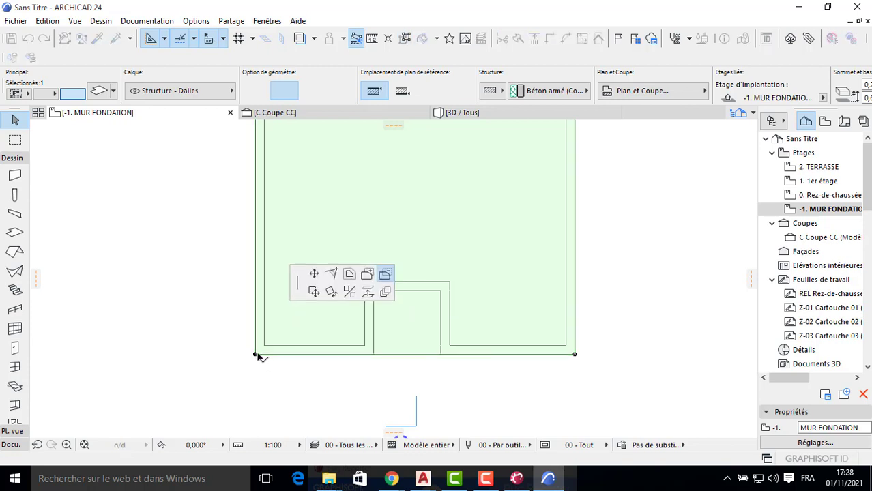
{"action": "left_click", "coordinate": [384, 274]}
{"action": "left_click", "coordinate": [408, 331]}
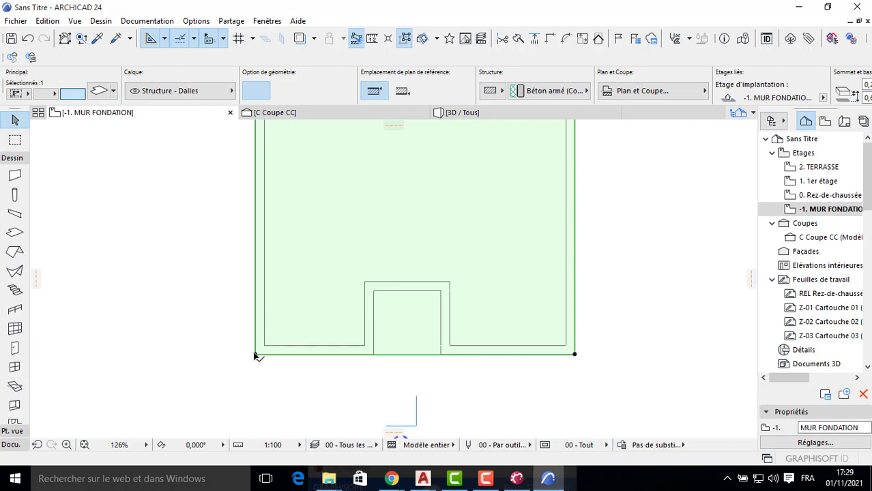
{"action": "left_click", "coordinate": [255, 355]}
{"action": "left_click", "coordinate": [384, 274]}
{"action": "left_click", "coordinate": [402, 331]}
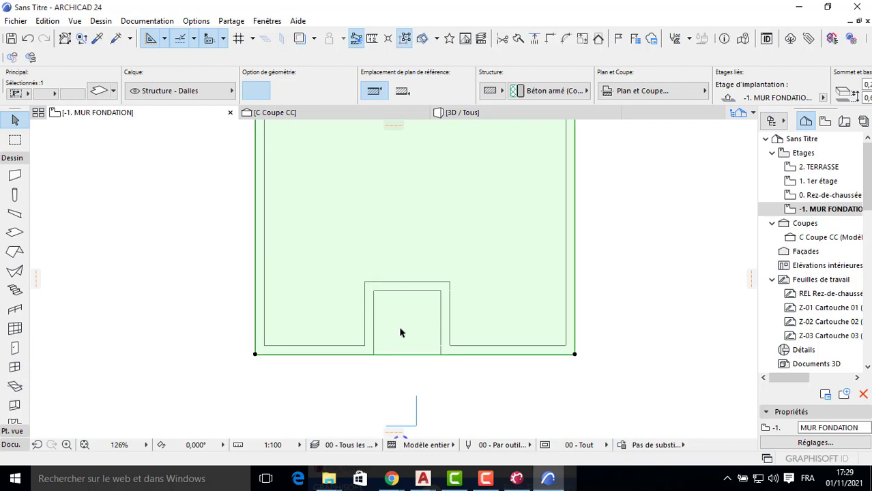
Subtract a rectangle from the foundation slab along the inner faces of the entrance recess, using the rectangular geometry method
{"action": "left_click", "coordinate": [576, 355]}
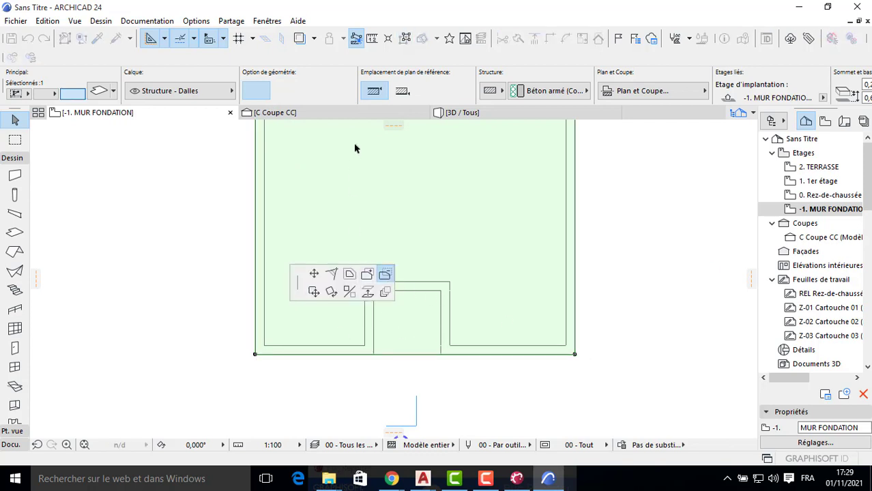
{"action": "left_click", "coordinate": [284, 90]}
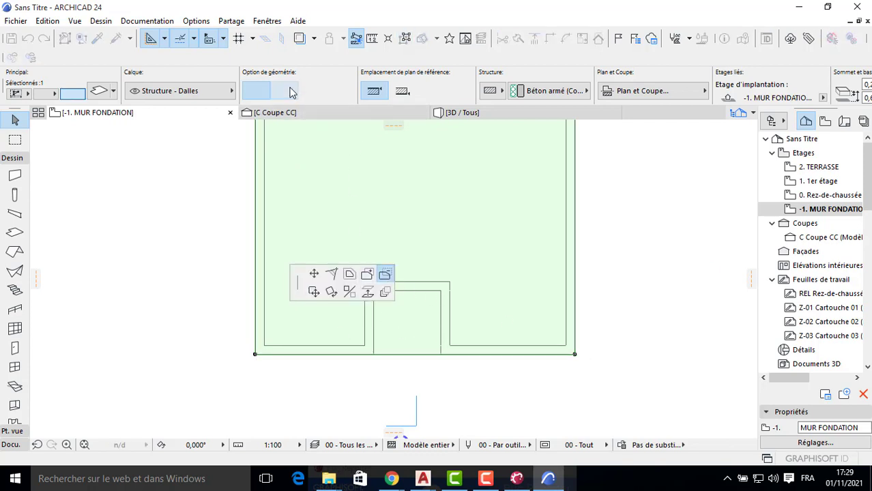
{"action": "left_click", "coordinate": [374, 355]}
{"action": "left_click", "coordinate": [441, 291]}
{"action": "middle_click_drag", "start_coordinate": [498, 332], "coordinate": [623, 337]}
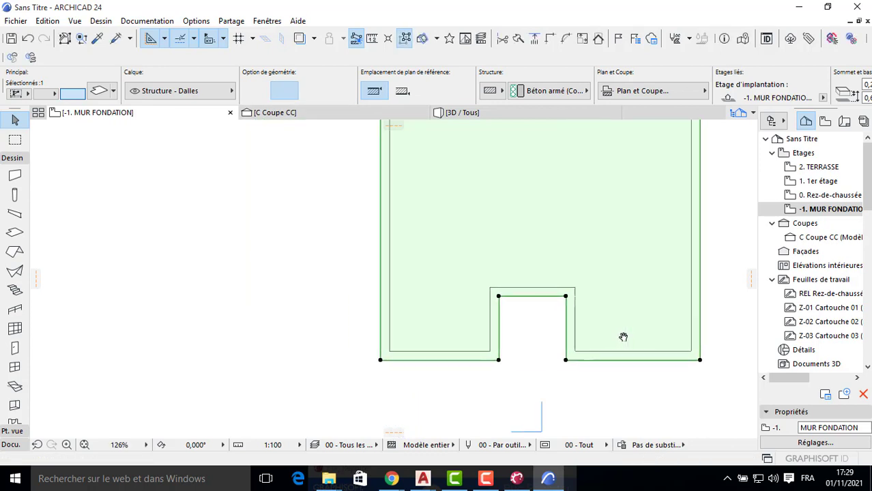
{"action": "left_click", "coordinate": [321, 318]}
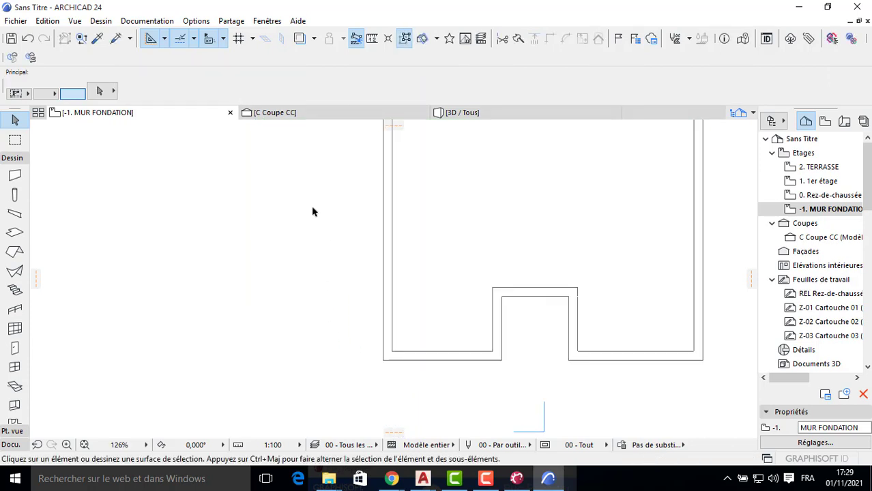
Examine the slab between the foundation walls and the ground floor walls in the section Coupe CC
{"action": "double_click", "coordinate": [799, 237]}
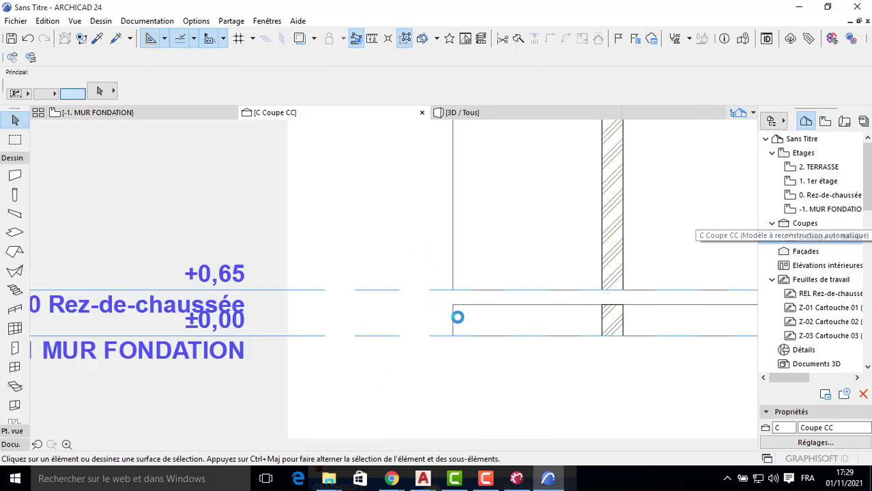
{"action": "scroll", "coordinate": [469, 286], "scroll_direction": "down", "scroll_amount": 5}
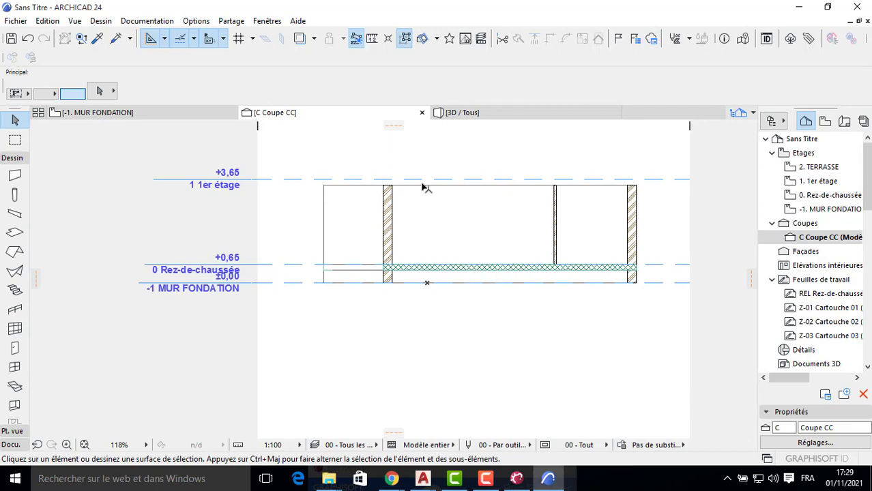
{"action": "scroll", "coordinate": [424, 188], "scroll_direction": "up", "scroll_amount": 2}
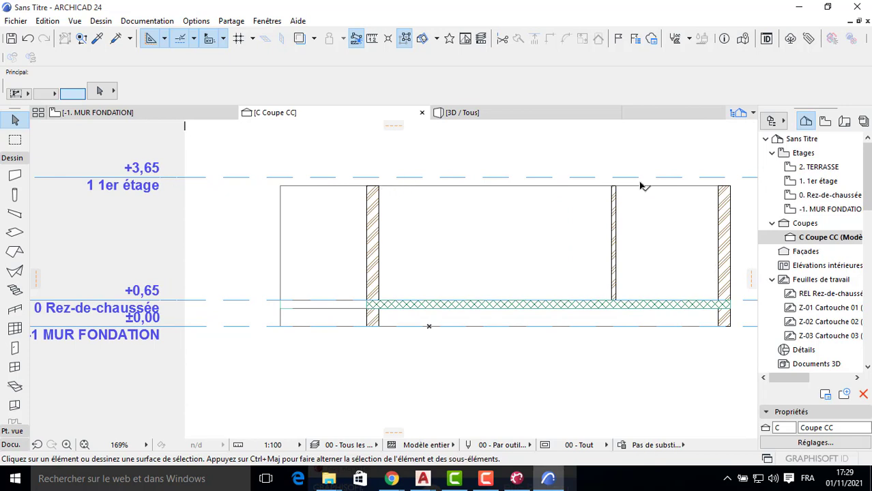
On the Rez-de-chaussée storey, set the default slab elevation to 3,650 m relative to project zero
{"action": "left_click", "coordinate": [829, 196]}
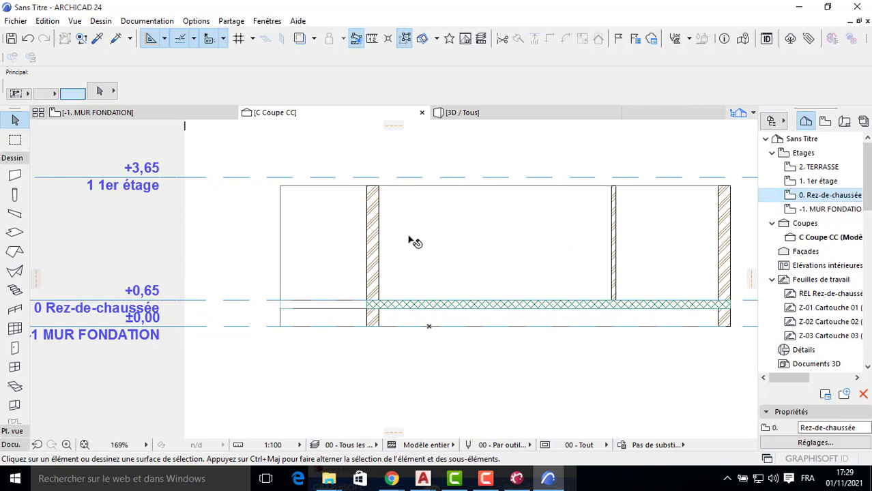
{"action": "double_click", "coordinate": [805, 207]}
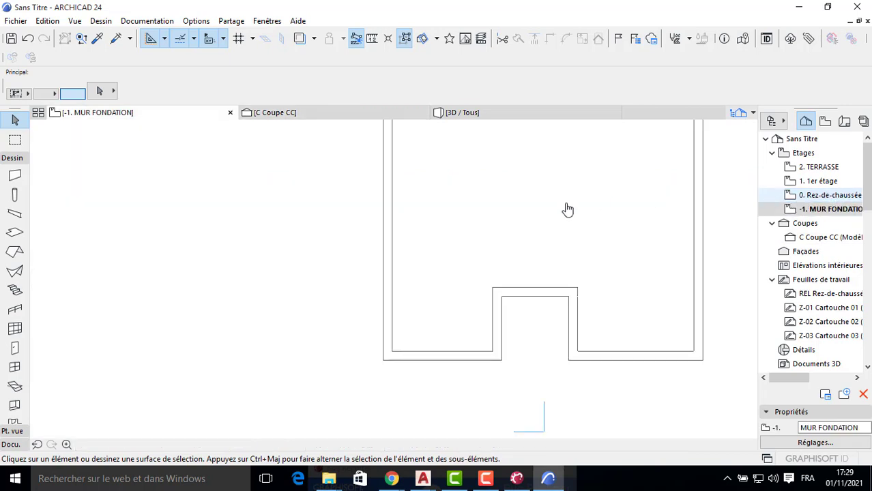
{"action": "scroll", "coordinate": [306, 212], "scroll_direction": "down", "scroll_amount": 6}
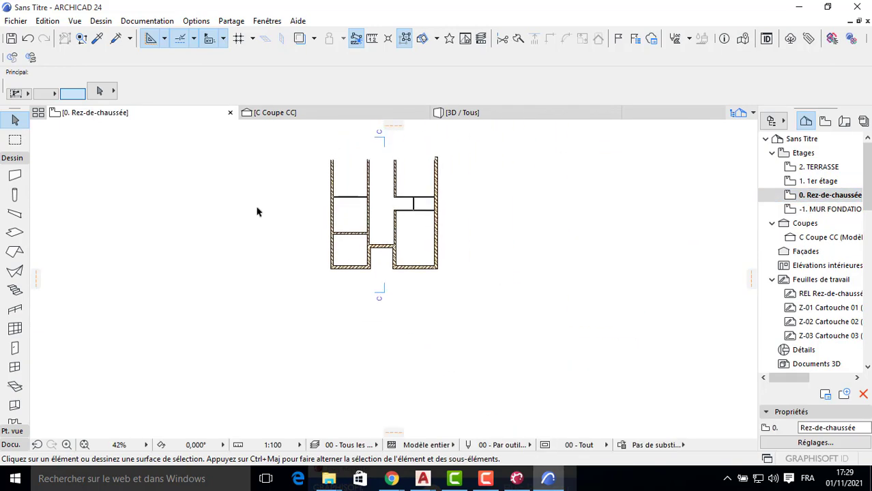
{"action": "double_click", "coordinate": [14, 232]}
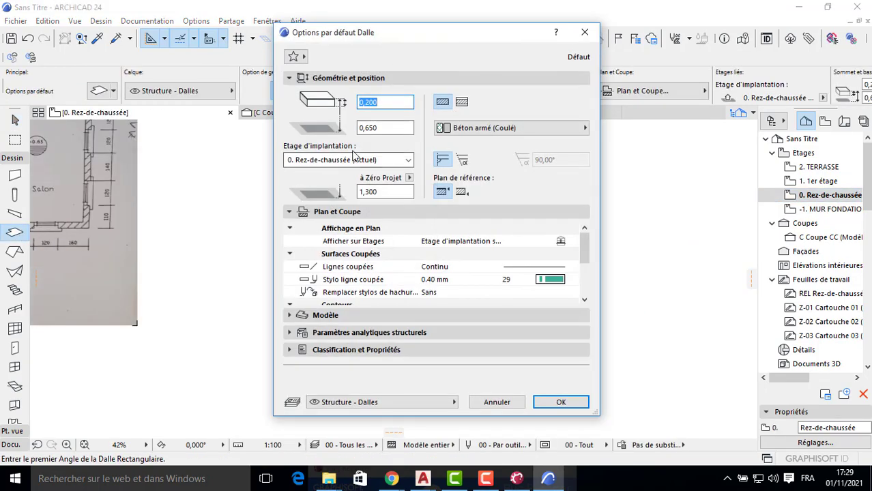
{"action": "key", "text": "Tab"}
{"action": "key", "text": "Tab"}
{"action": "type", "text": "3"}
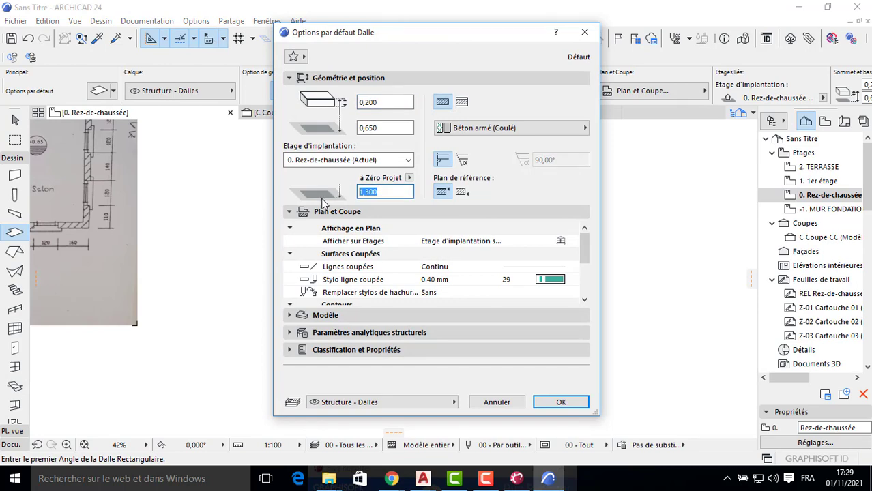
{"action": "type", "text": ",650"}
{"action": "key", "text": "Return"}
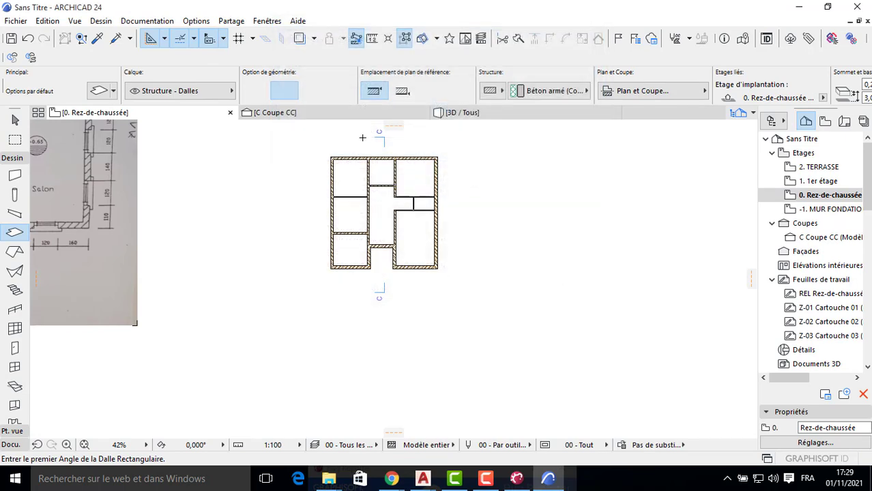
Draw a rectangular slab over the outer outline of the ground floor walls and check it in the section Coupe CC
{"action": "left_click", "coordinate": [330, 156]}
{"action": "left_click", "coordinate": [438, 268]}
{"action": "left_click", "coordinate": [814, 236]}
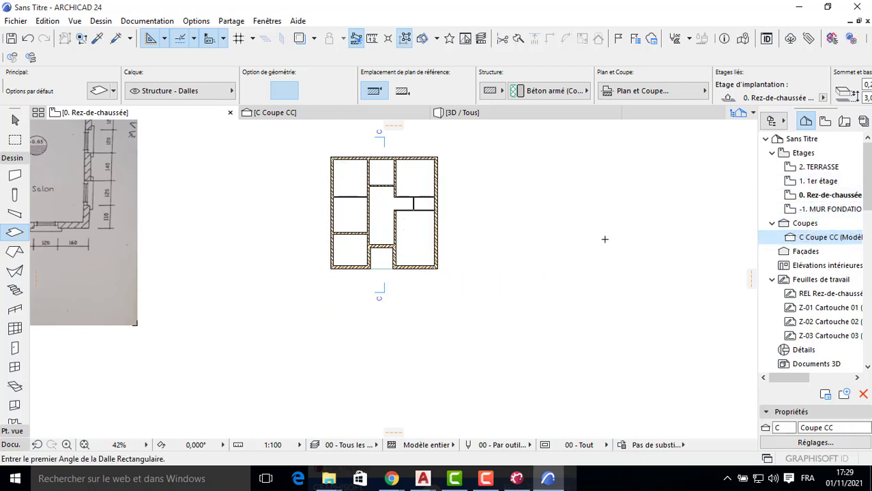
{"action": "double_click", "coordinate": [831, 239]}
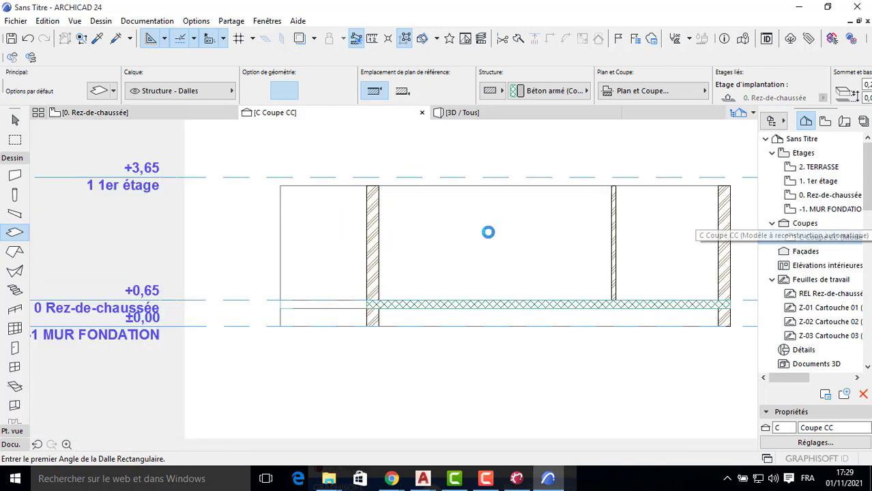
Copy all the walls of the Rez-de-chaussée storey and paste them in place on the 1er étage storey
{"action": "double_click", "coordinate": [816, 183]}
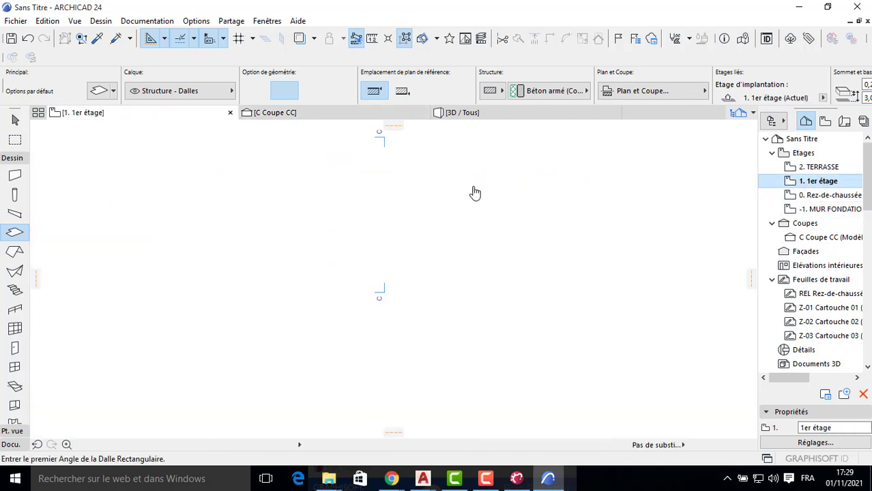
{"action": "double_click", "coordinate": [816, 195]}
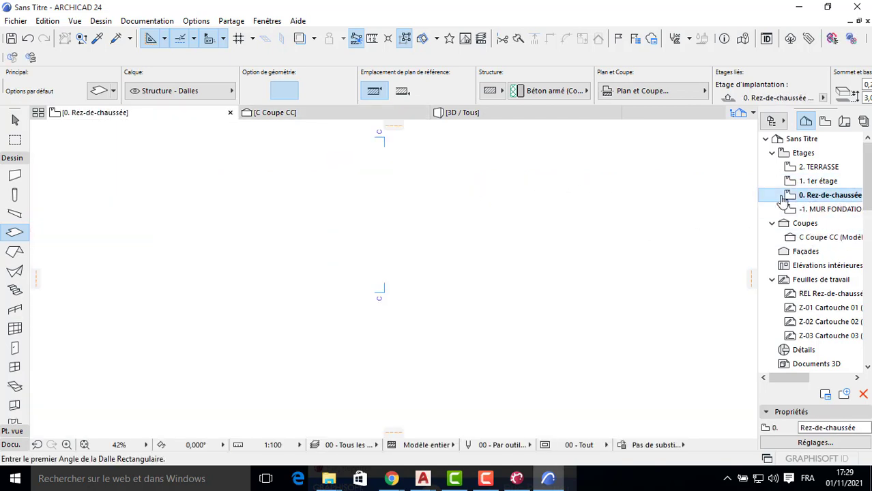
{"action": "left_click", "coordinate": [15, 175]}
{"action": "key", "text": "ctrl+a"}
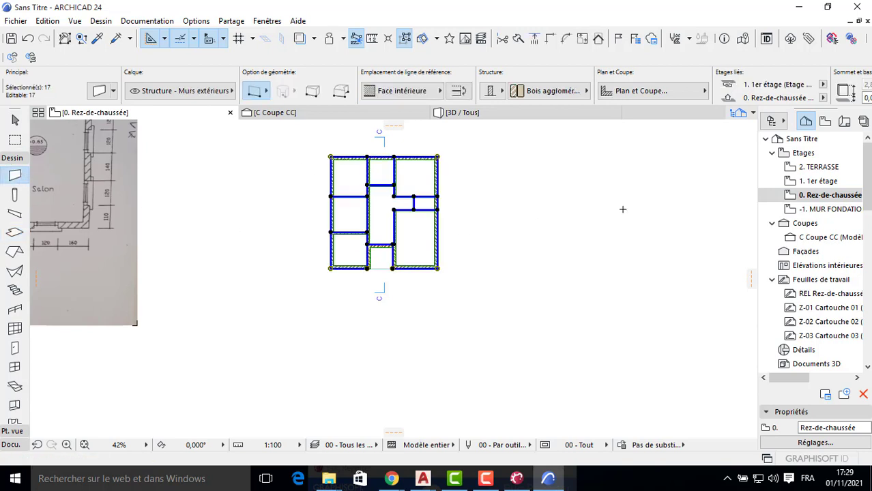
{"action": "double_click", "coordinate": [838, 181]}
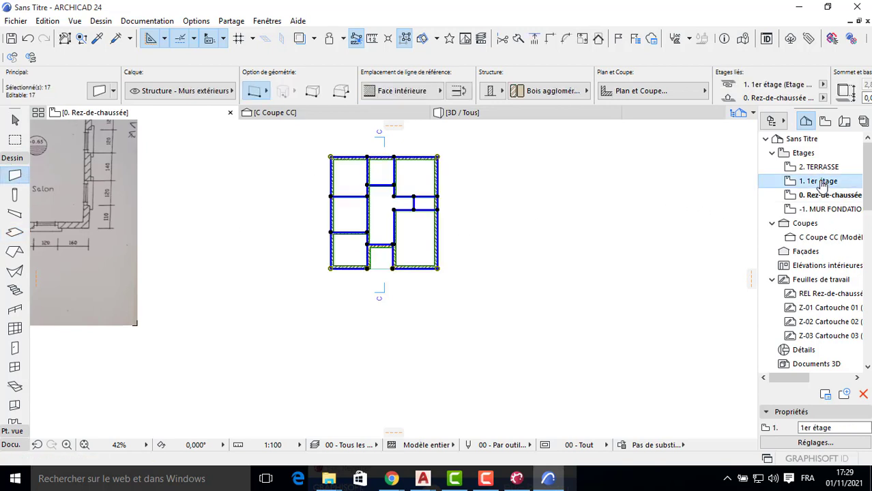
{"action": "key", "text": "ctrl+v"}
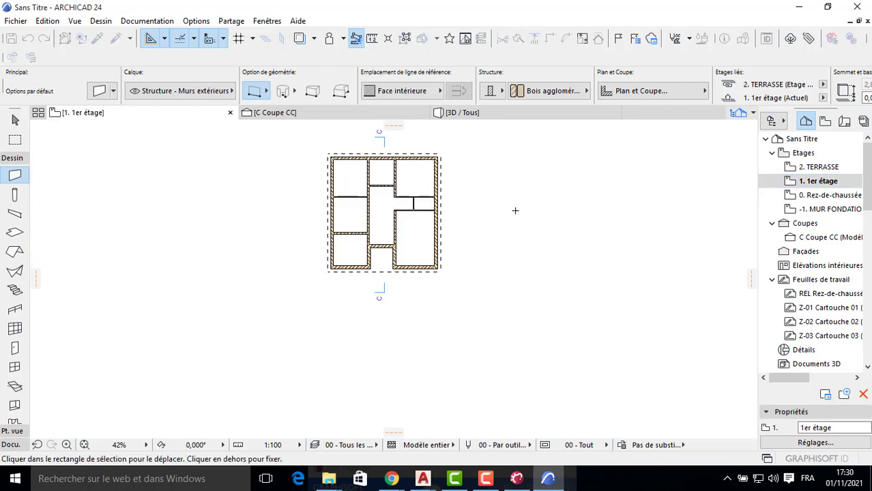
{"action": "left_click", "coordinate": [513, 211]}
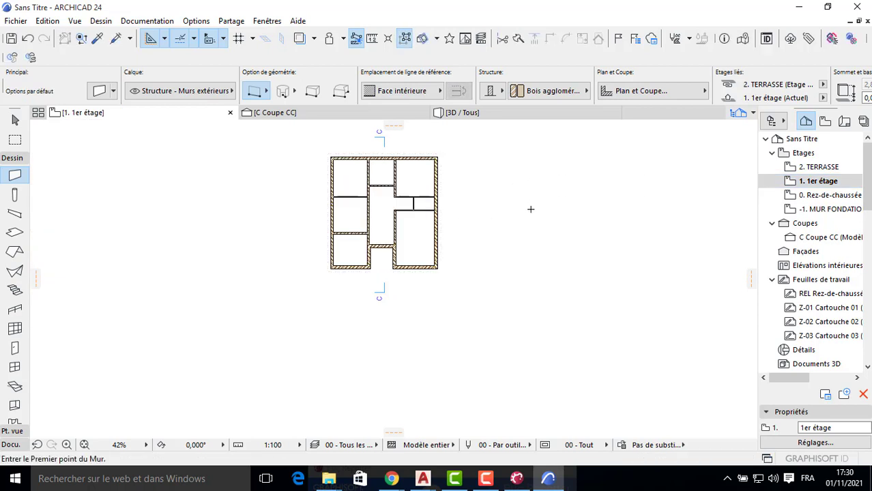
Examine the copied upper storey walls and the slab beneath them in the section Coupe CC
{"action": "double_click", "coordinate": [833, 239]}
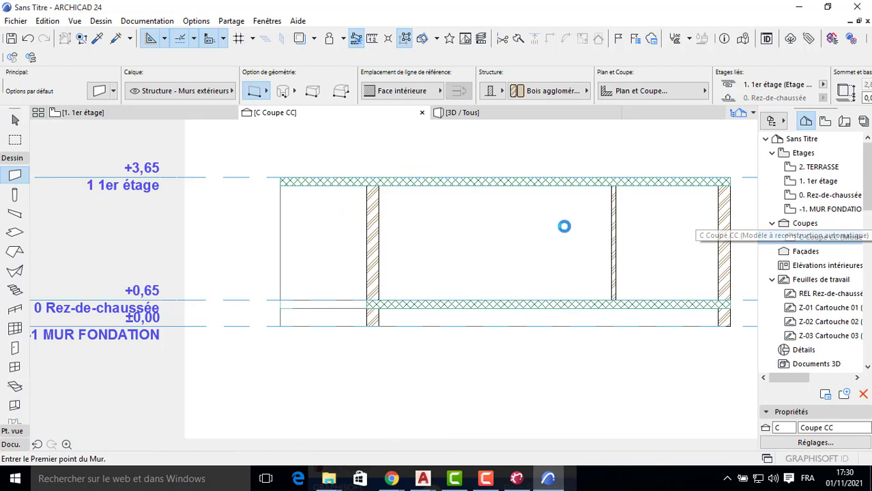
{"action": "middle_click_drag", "start_coordinate": [563, 219], "coordinate": [507, 301]}
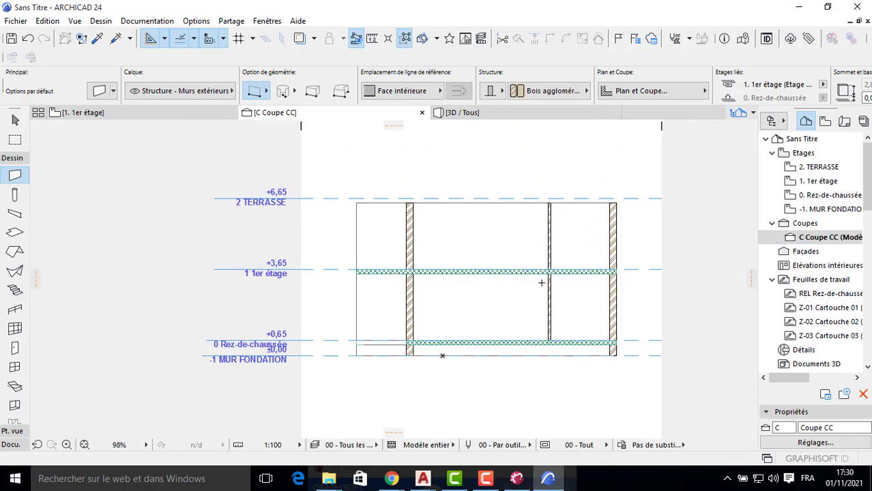
{"action": "scroll", "coordinate": [541, 282], "scroll_direction": "up", "scroll_amount": 3}
{"action": "middle_click_drag", "start_coordinate": [552, 256], "coordinate": [505, 268]}
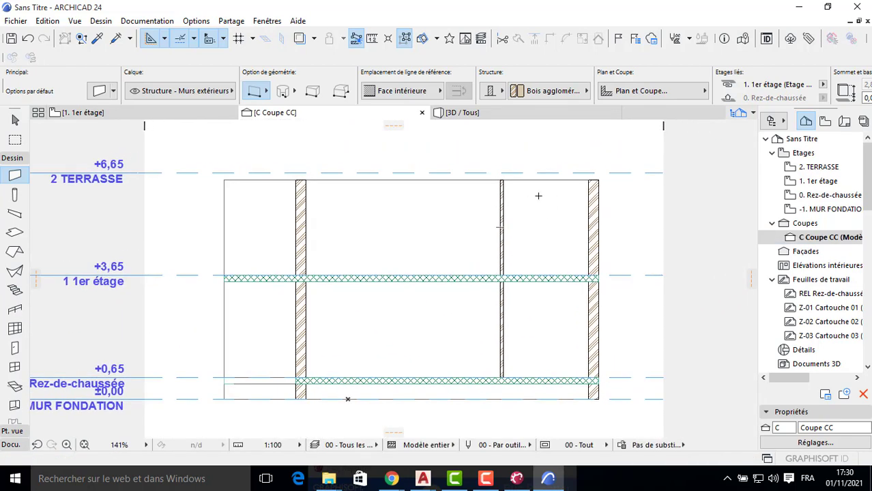
{"action": "scroll", "coordinate": [375, 186], "scroll_direction": "up", "scroll_amount": 2}
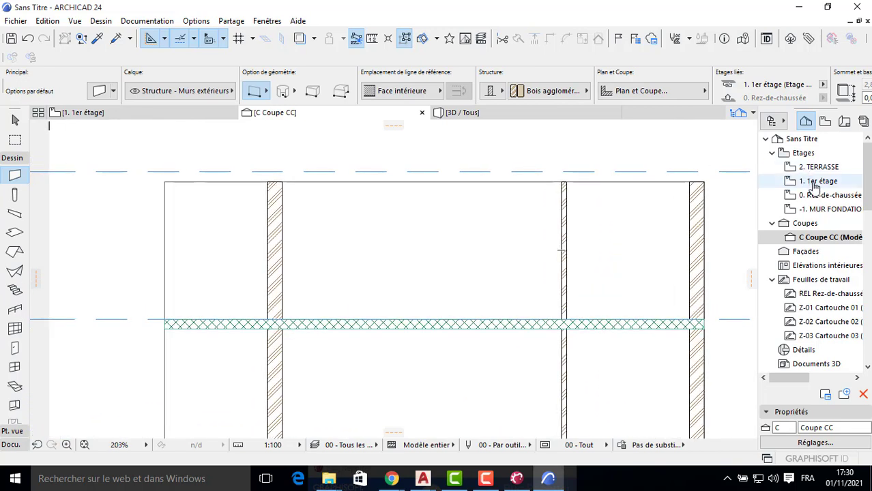
Review the 1er étage walls, and compare the scanned Etage and RDC plans on the Rez-de-chaussée storey
{"action": "left_click", "coordinate": [815, 183]}
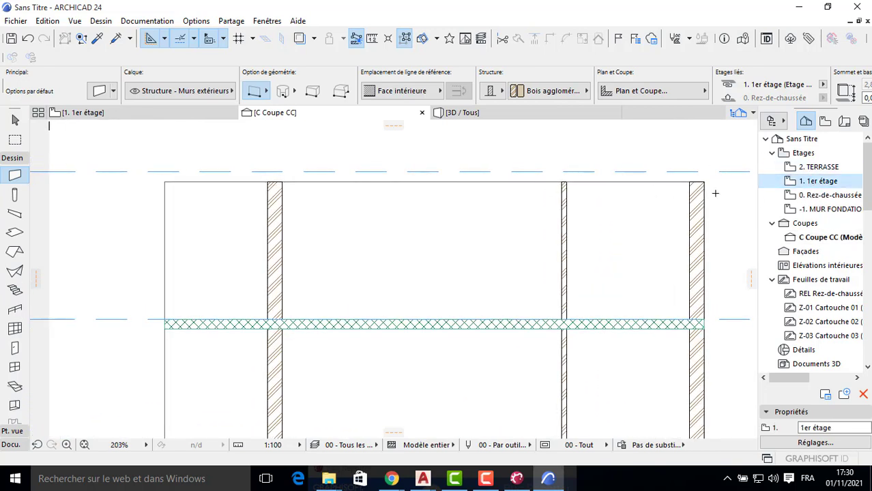
{"action": "double_click", "coordinate": [810, 185]}
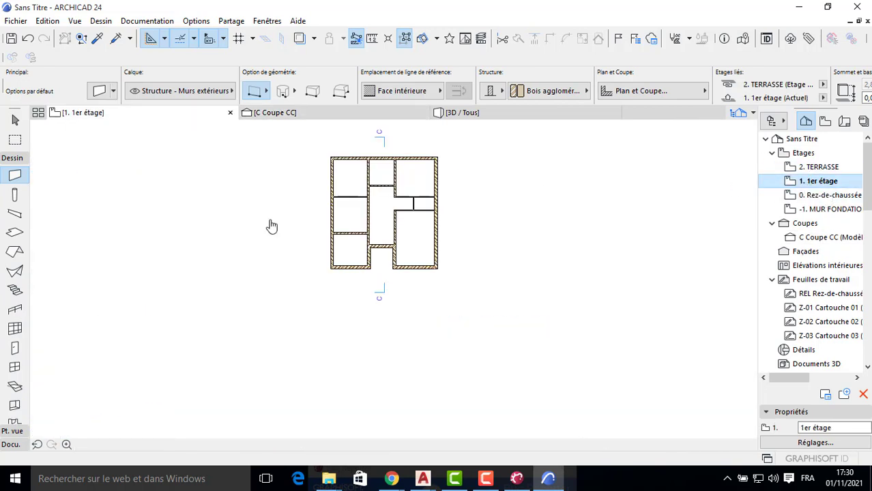
{"action": "double_click", "coordinate": [762, 196]}
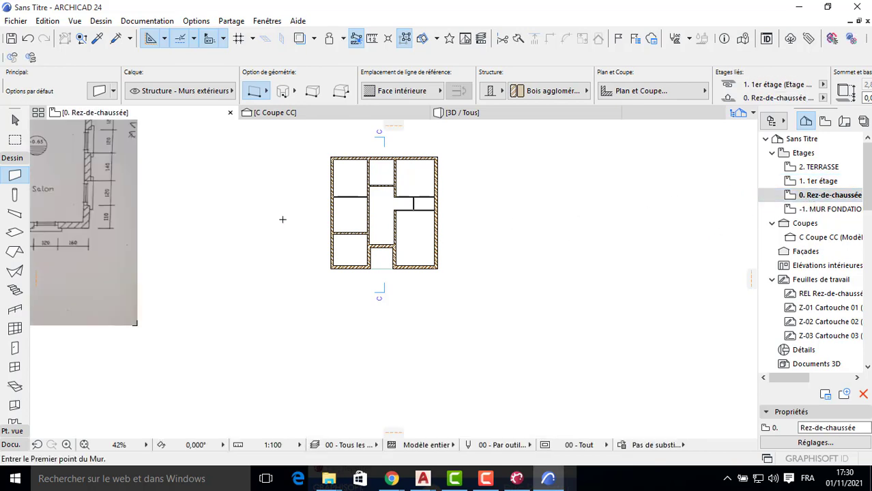
{"action": "middle_click_drag", "start_coordinate": [185, 233], "coordinate": [344, 261]}
{"action": "scroll", "coordinate": [220, 164], "scroll_direction": "up", "scroll_amount": 4}
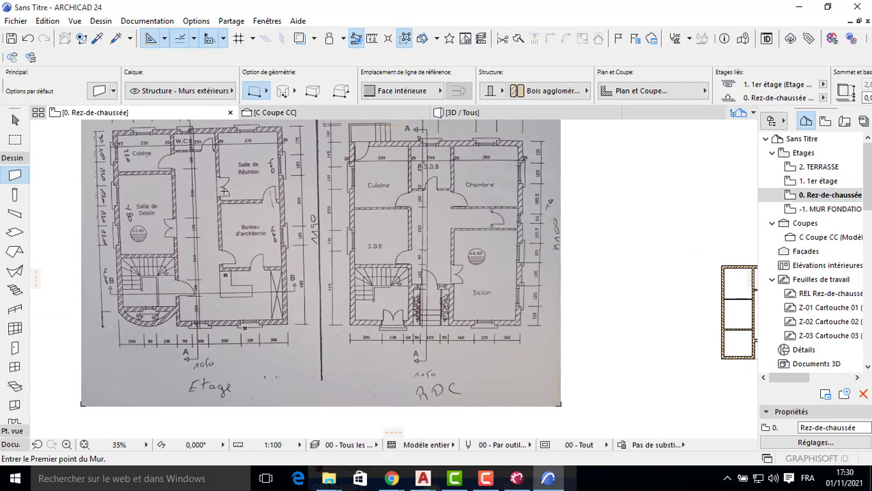
{"action": "middle_click_drag", "start_coordinate": [407, 275], "coordinate": [355, 298]}
{"action": "middle_click_drag", "start_coordinate": [449, 302], "coordinate": [223, 214]}
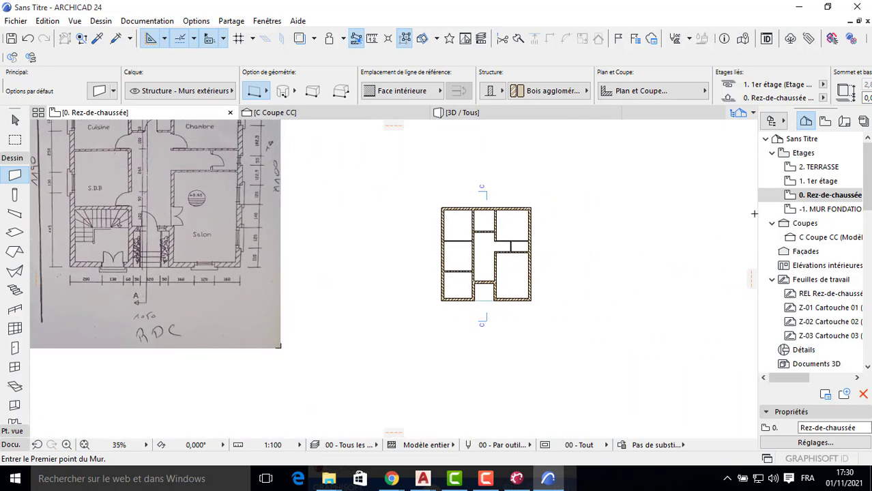
Leave the Wall tool and open the 3D perspective of the whole model
{"action": "key", "text": "Escape"}
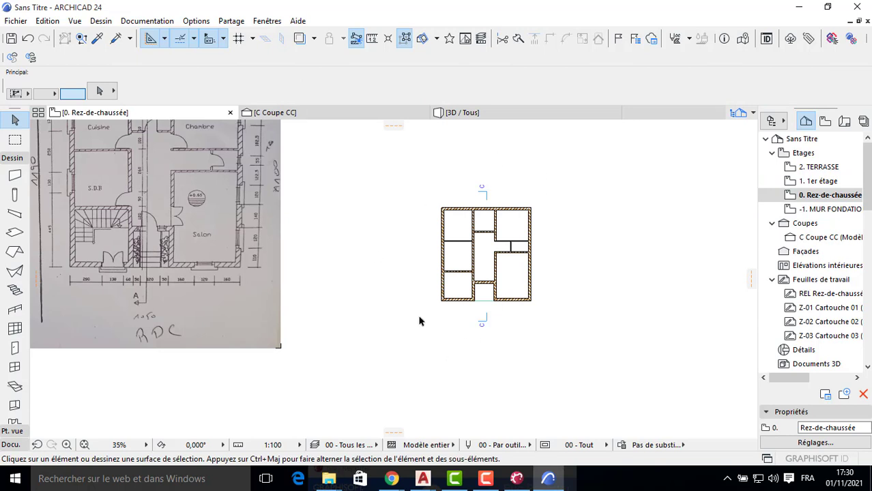
{"action": "left_click", "coordinate": [463, 115]}
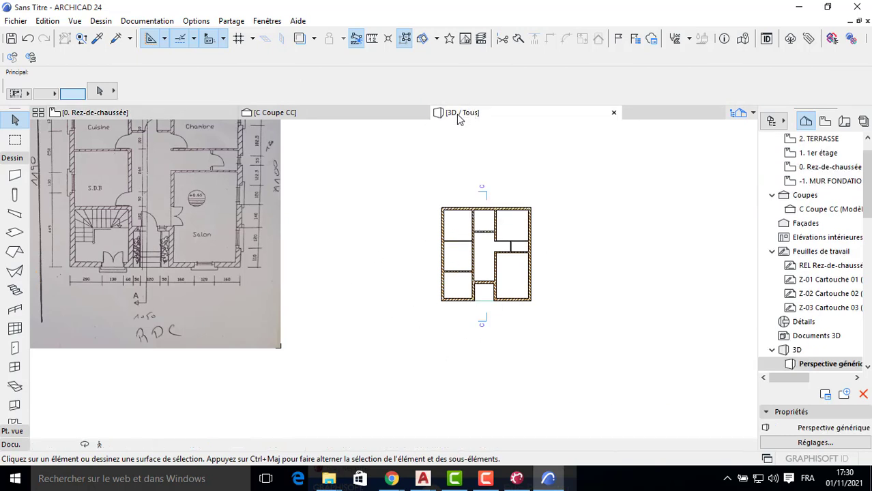